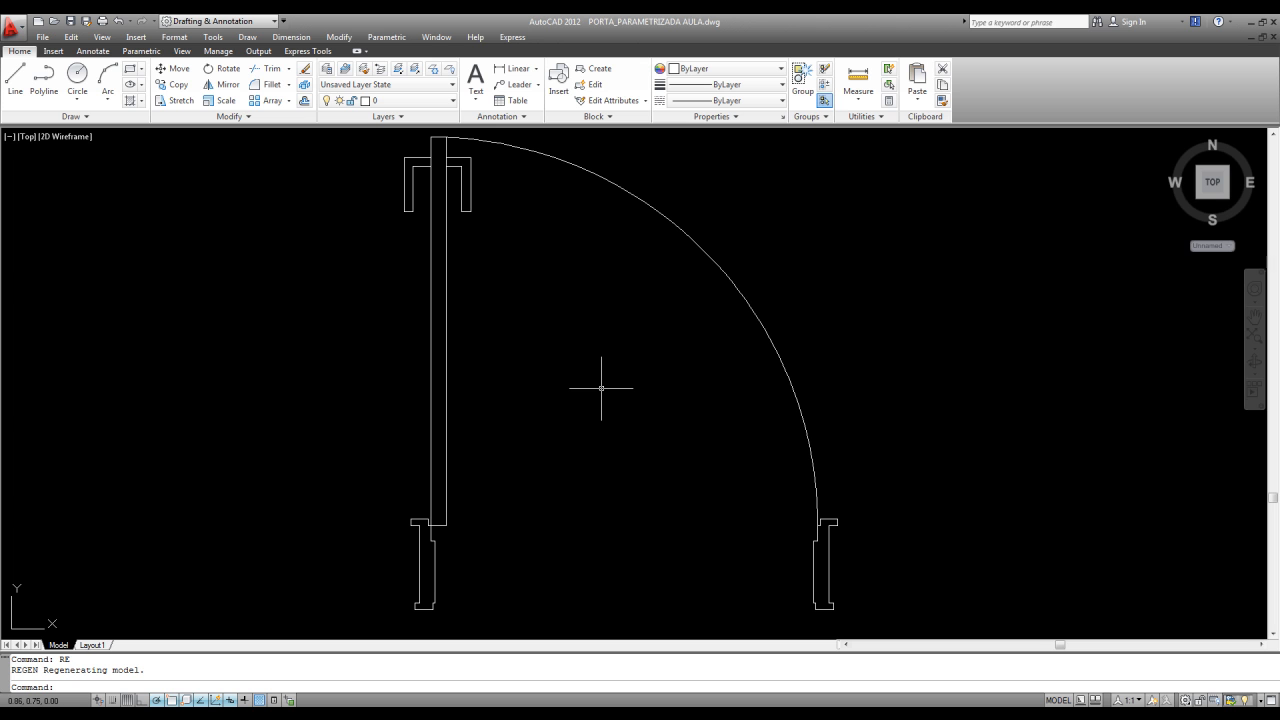
Examine the 0.80, 0.70 and 0.60 door openings in the MODELO PLANTA2.dwg floor plan.
key("ctrl+Tab")
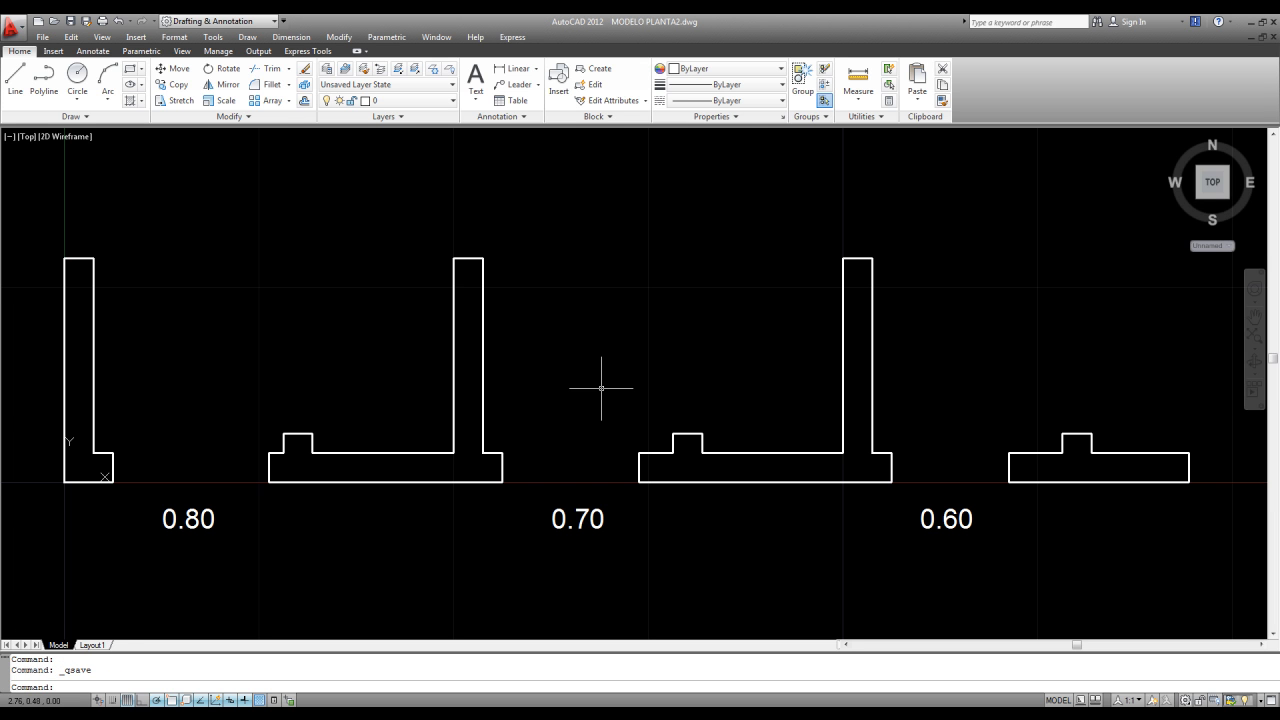
scroll(563, 306, "down", 2)
mouse_move(563, 306)
middle_mouse_down()
mouse_move(559, 368)
mouse_move(606, 329)
middle_mouse_up()
scroll(559, 368, "up", 2)
scroll(559, 368, "down", 1)
scroll(559, 368, "up", 2)
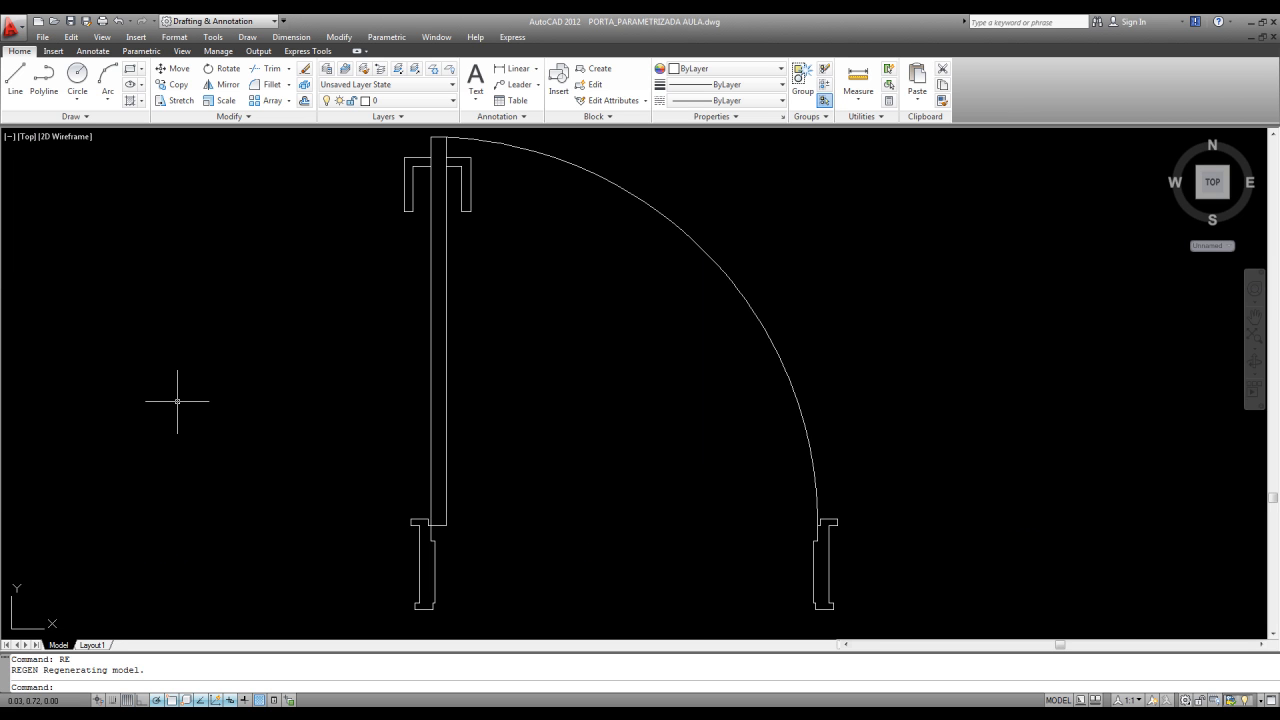
Measure the distance between the outer faces of the two door jambs in PORTA_PARAMETRIZADA AULA.dwg and compare it with the floor plan.
type("i")
key("Return")
left_click(424, 560)
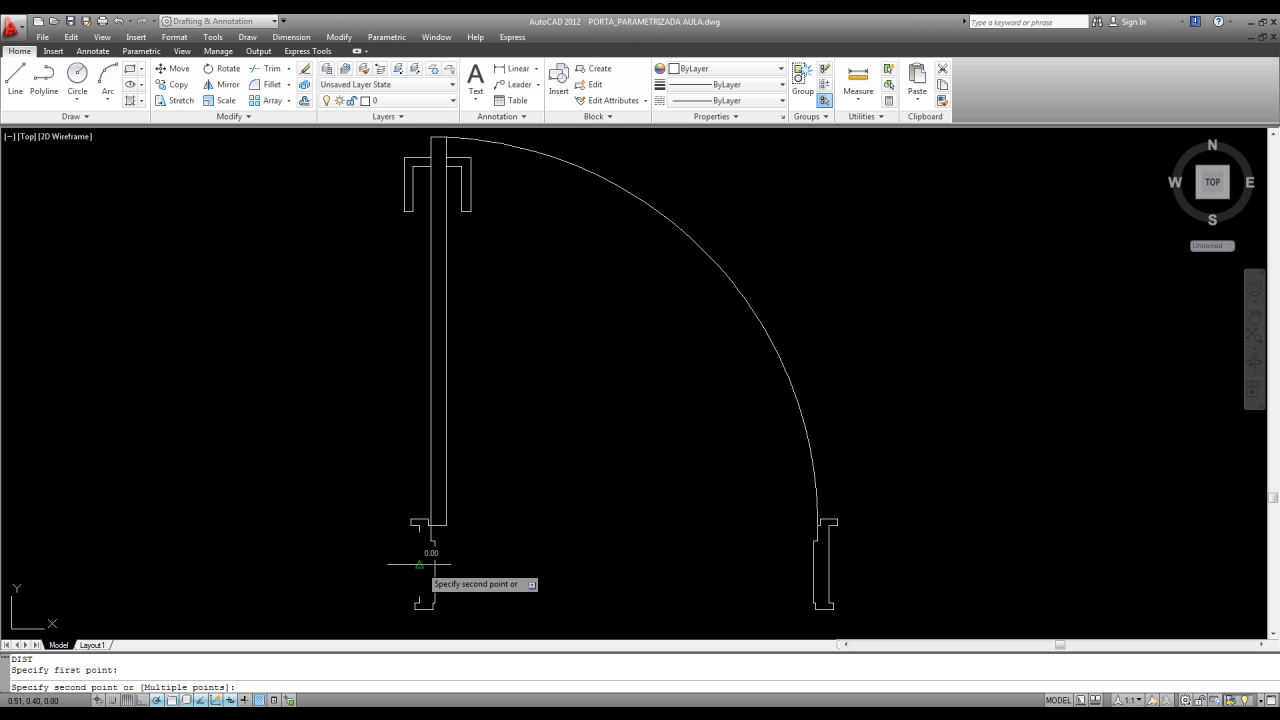
left_click(827, 561)
key("ctrl+Tab")
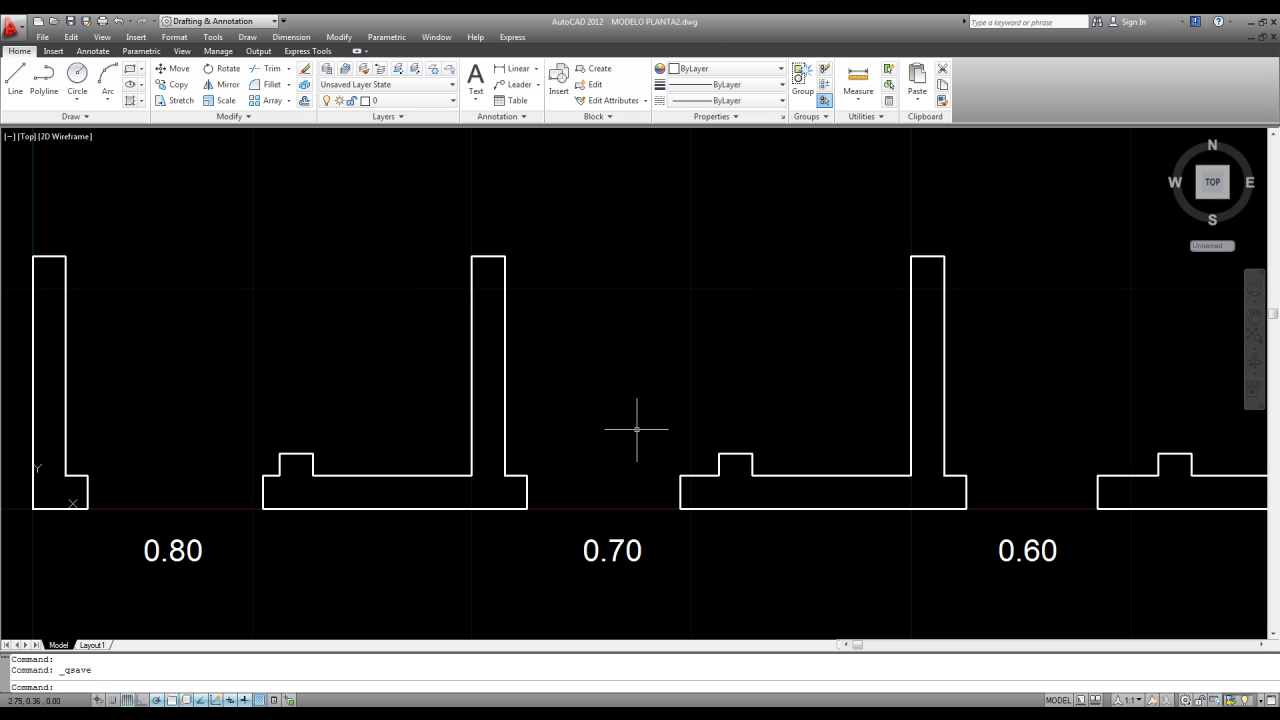
key("ctrl+Tab")
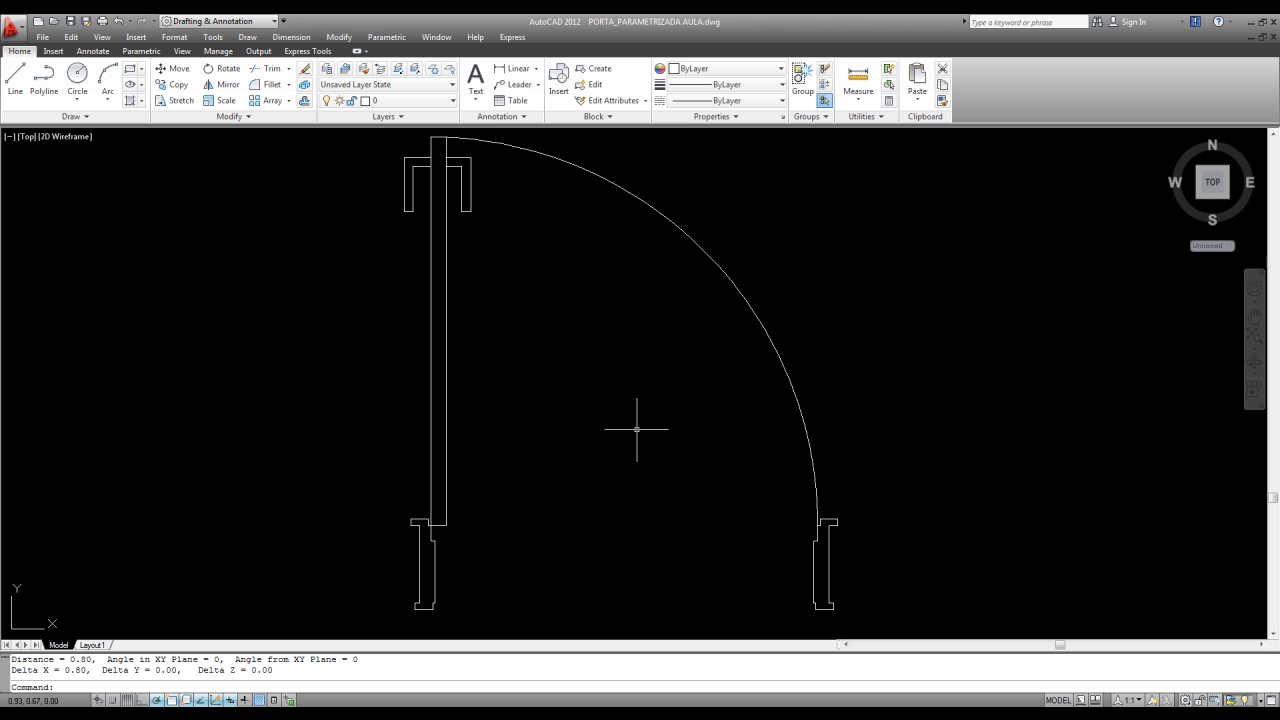
Define the whole door drawing as a block named PORTA 001, with its base point at the left jamb's lower outer corner.
scroll(543, 310, "down", 1)
scroll(529, 323, "up", 1)
left_click(349, 136)
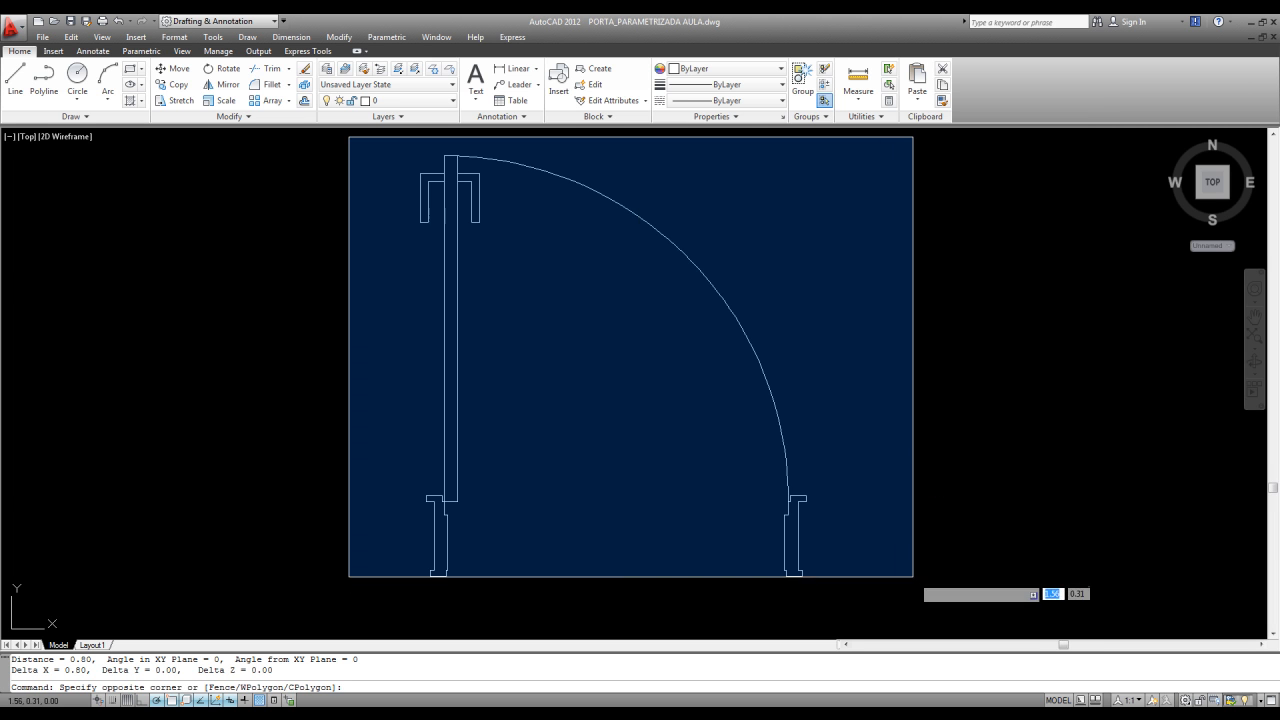
left_click(911, 604)
type("b")
key("Return")
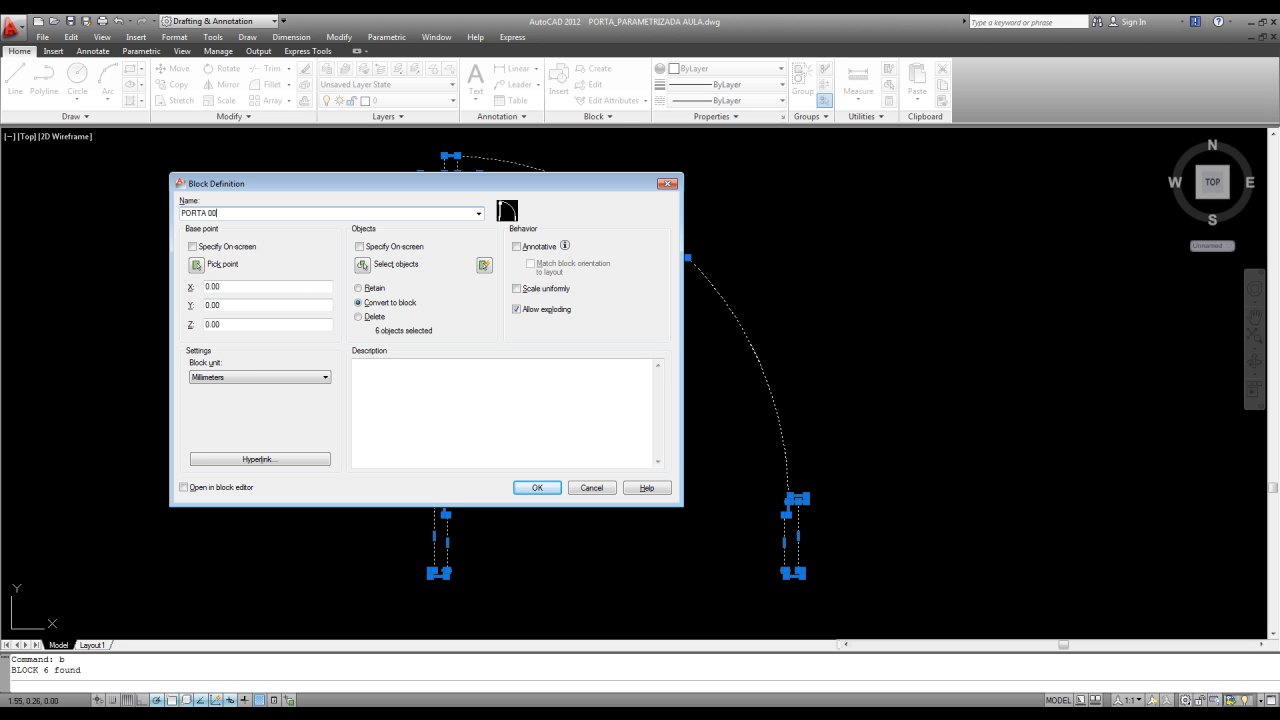
left_click(196, 265)
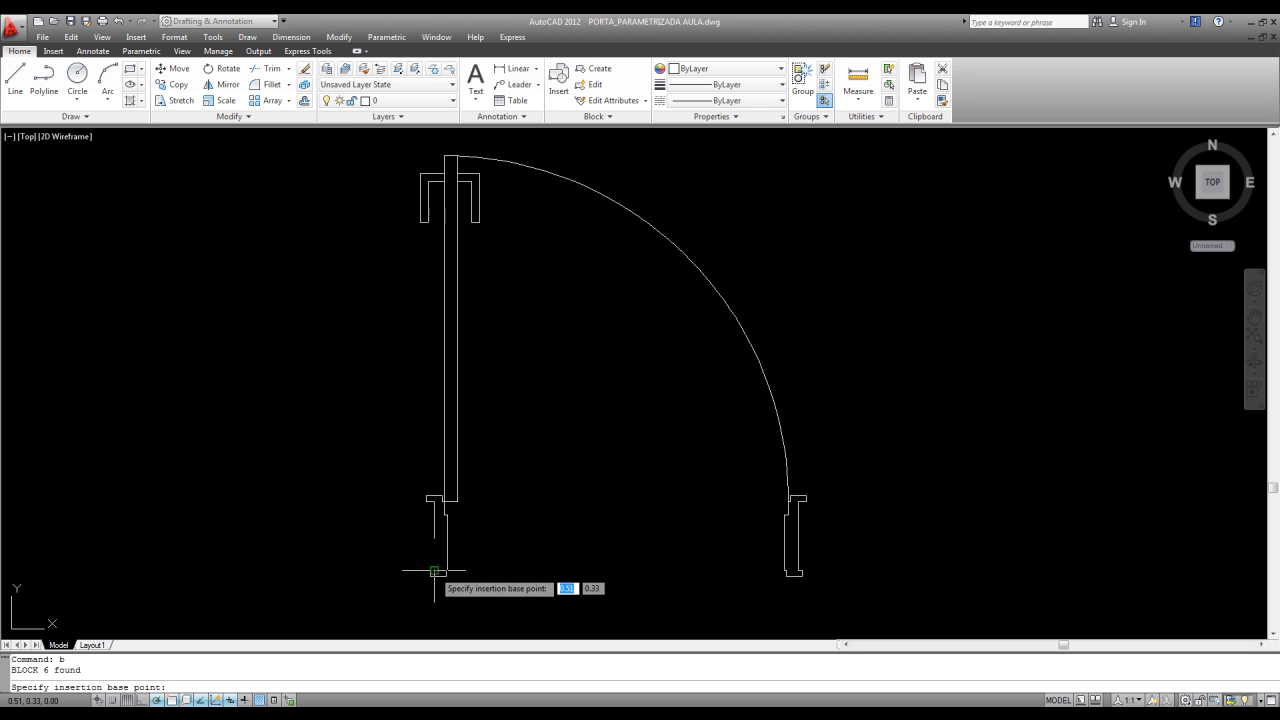
left_click(434, 571)
left_click(557, 478)
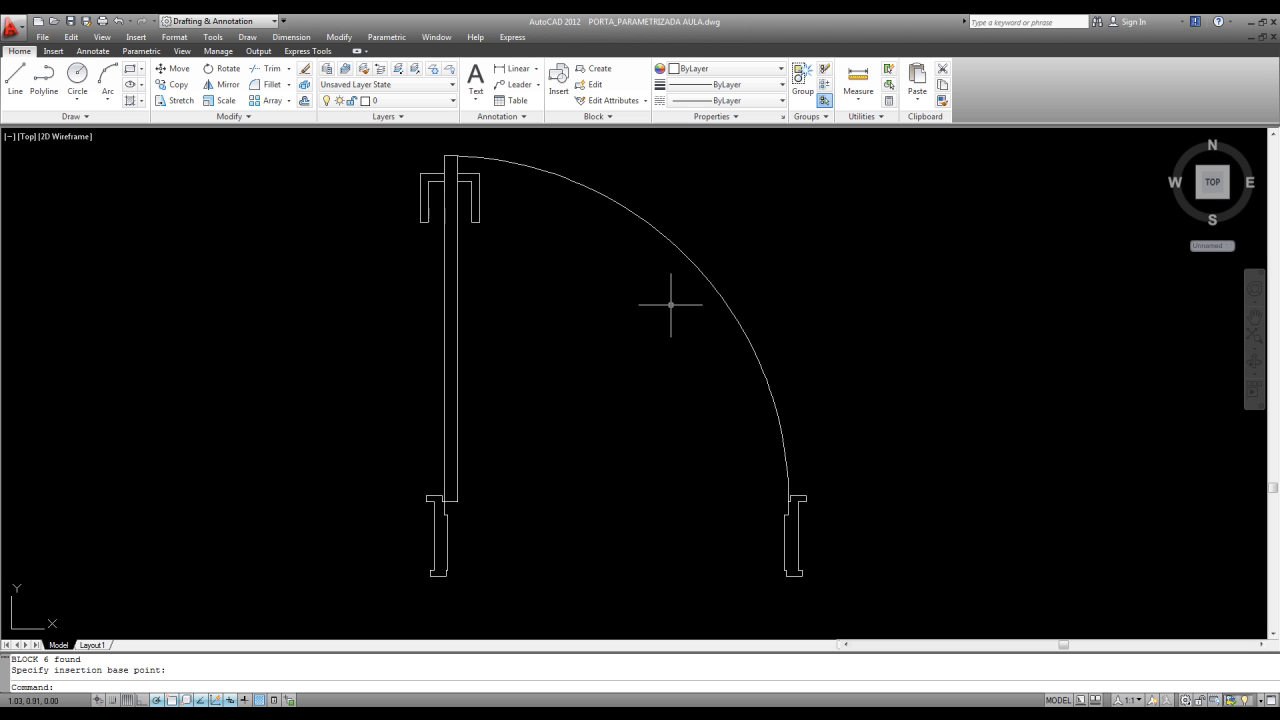
Open the PORTA 001 block in the Block Editor.
left_click(673, 246)
double_click(672, 246)
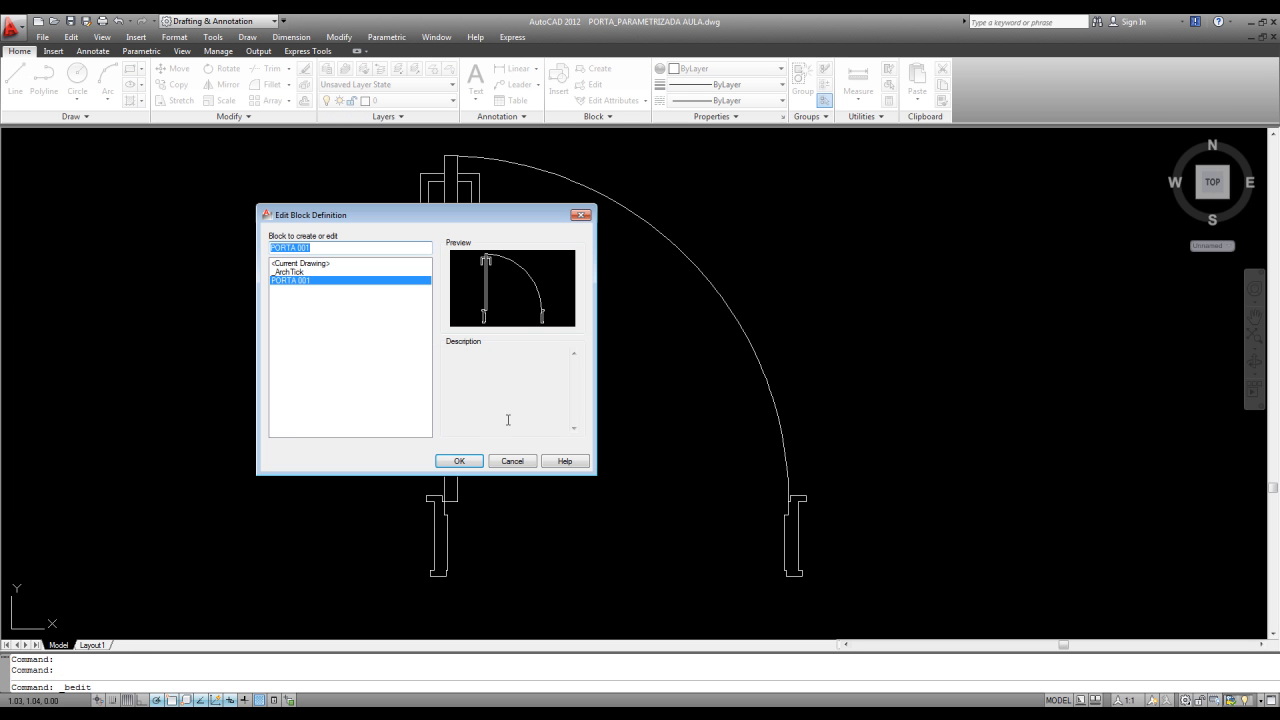
left_click(459, 461)
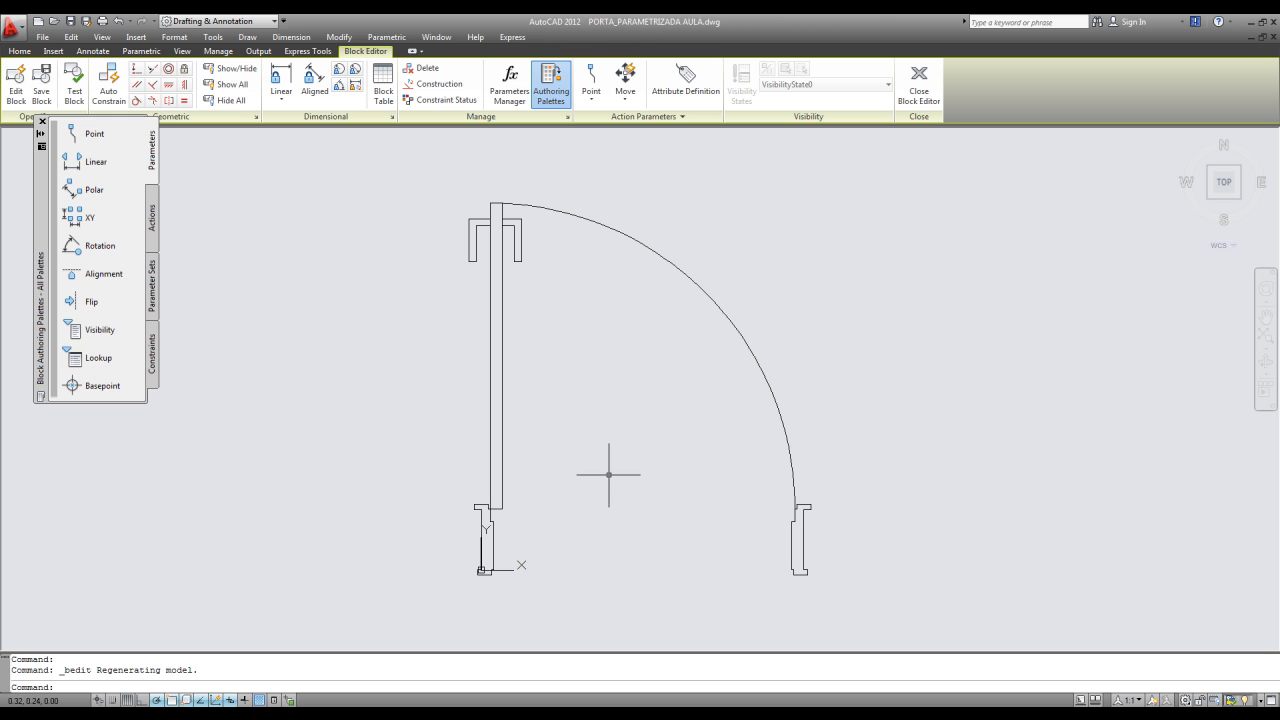
left_click(746, 489)
left_click(829, 597)
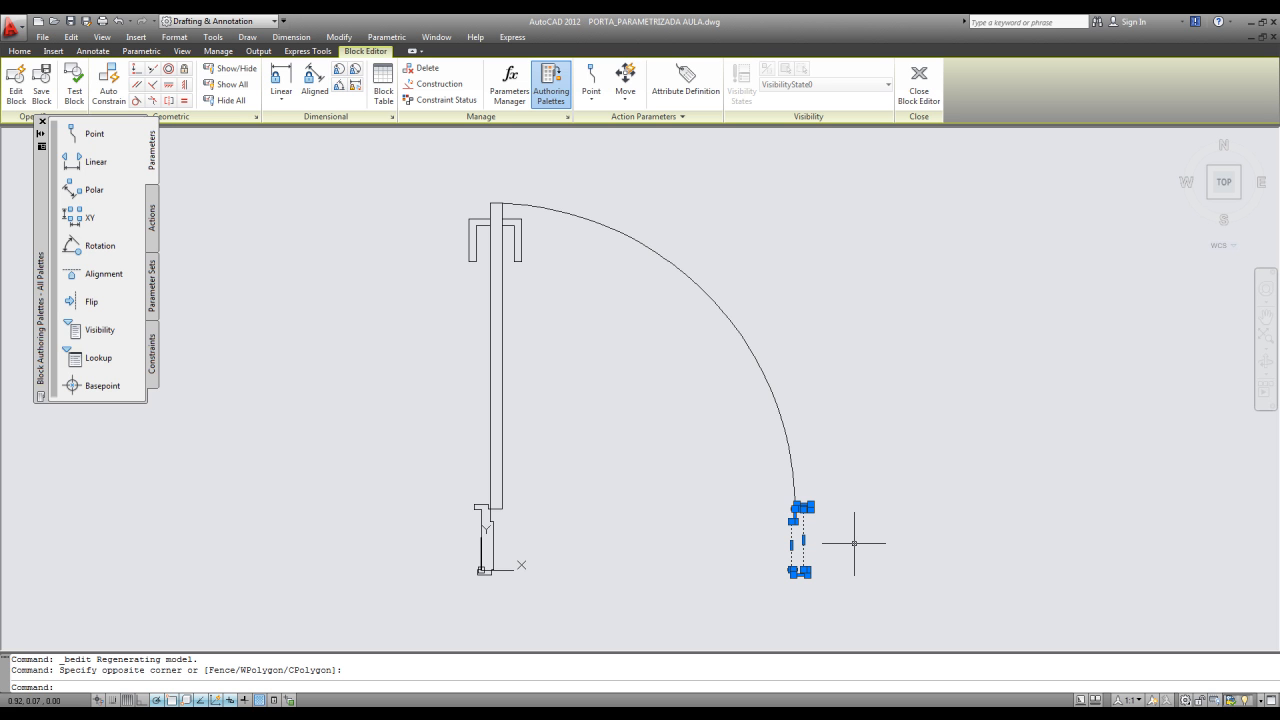
key("Escape")
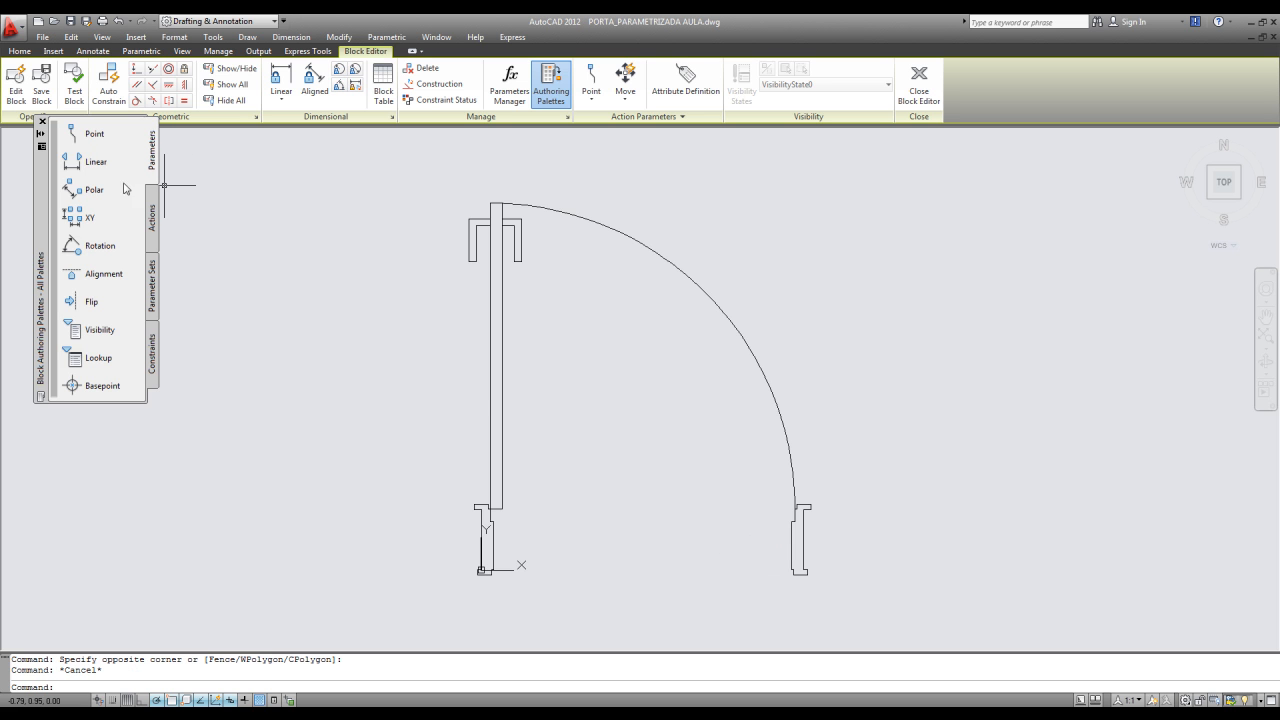
Add a linear parameter from the left jamb's outer face to the right jamb's outer face, with its label in line.
left_click(72, 162)
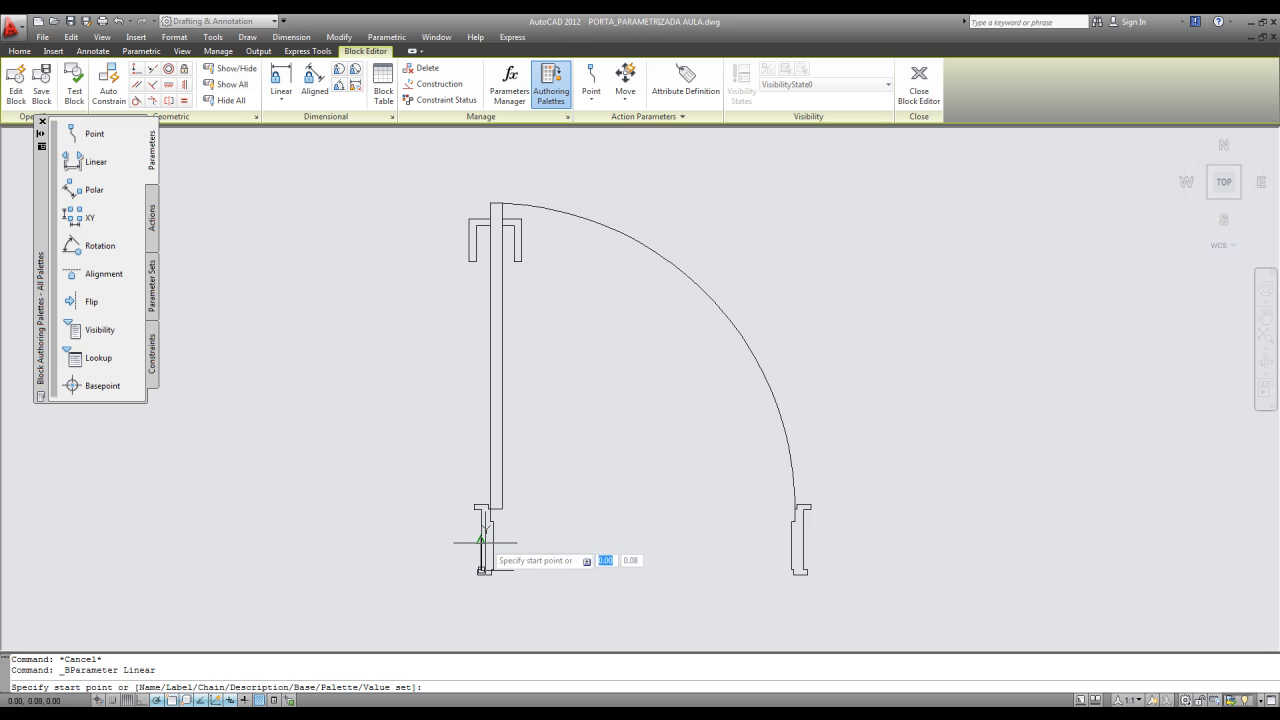
left_click(481, 540)
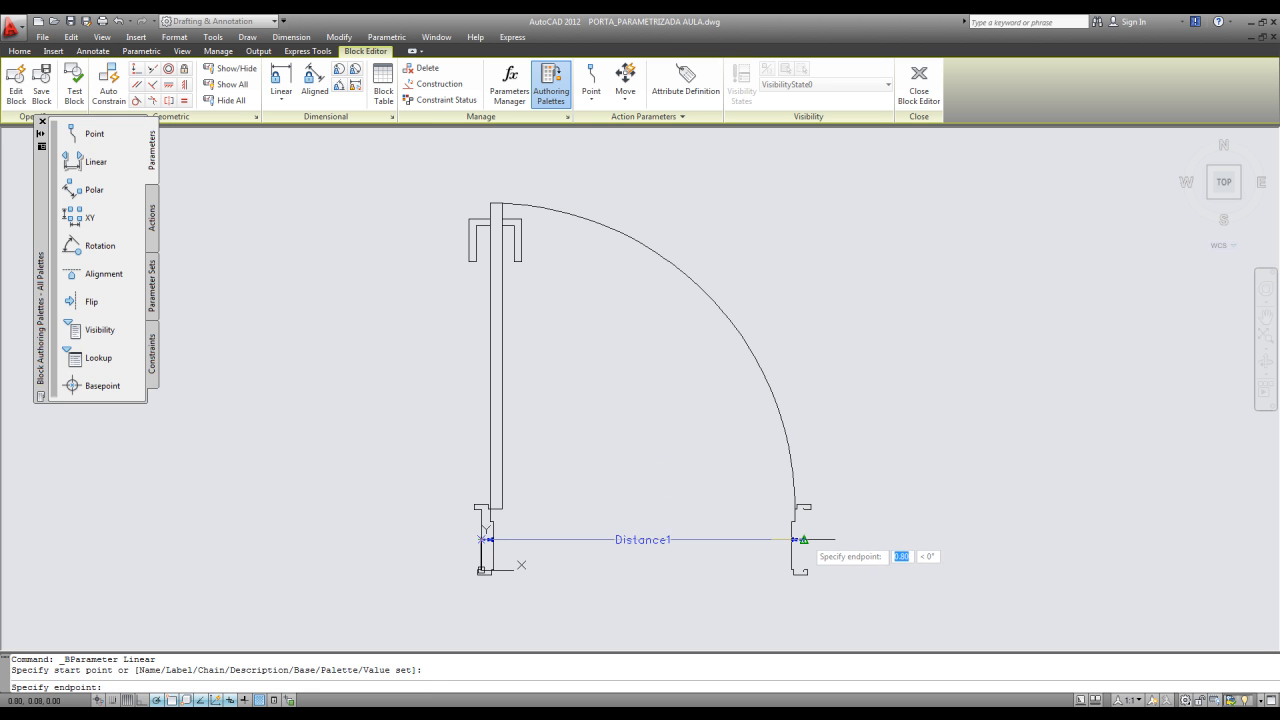
left_click(802, 540)
left_click(805, 540)
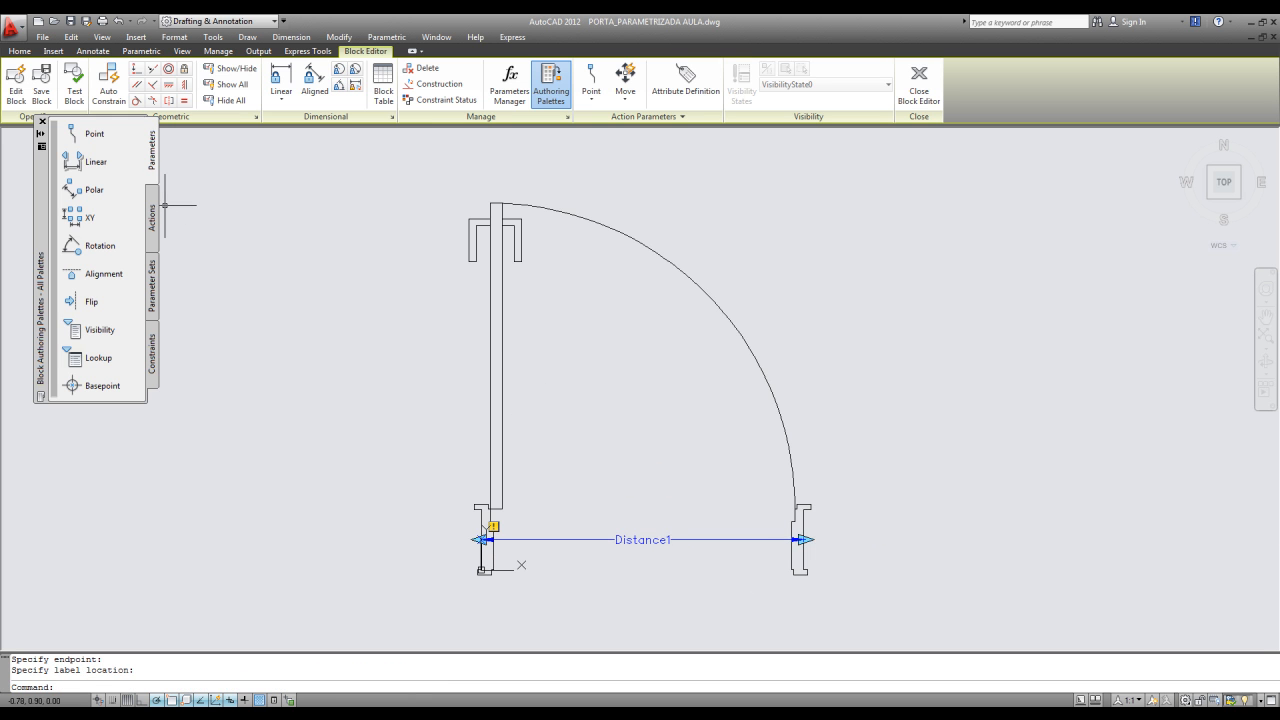
Add a Move action to the linear parameter's second point, acting on the right jamb.
left_click(152, 210)
left_click(72, 131)
left_click(700, 540)
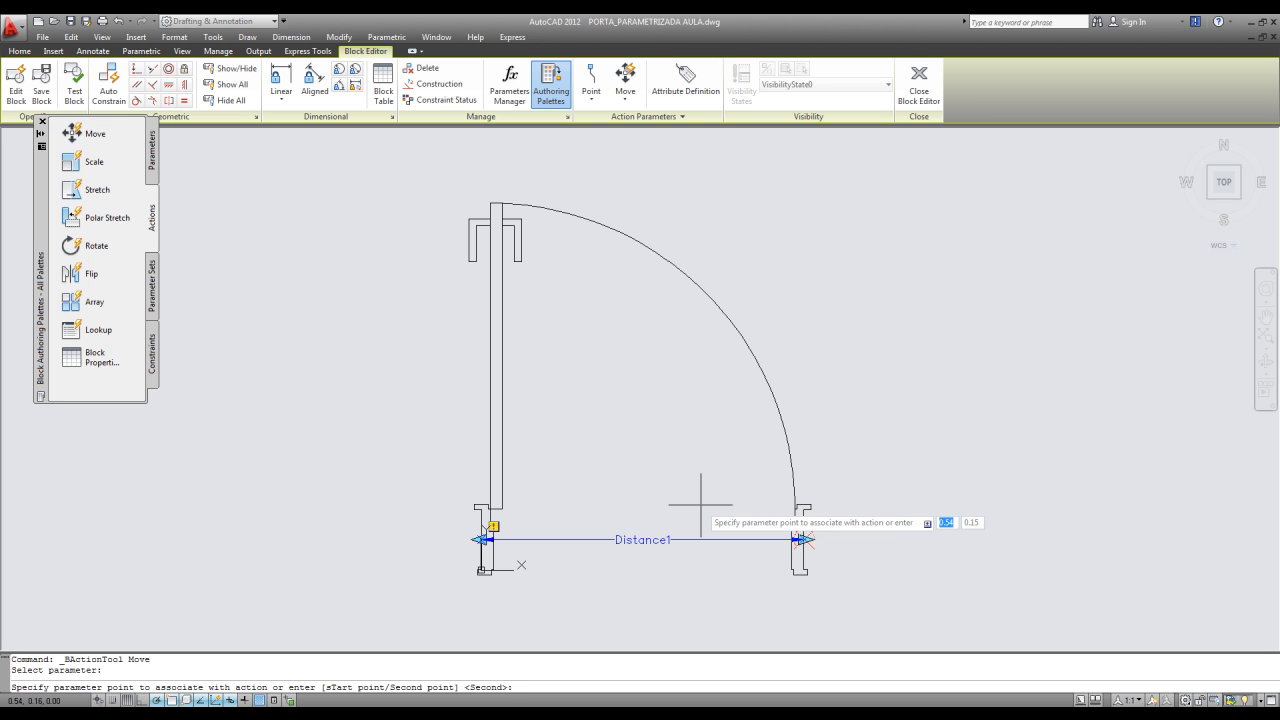
left_click(810, 539)
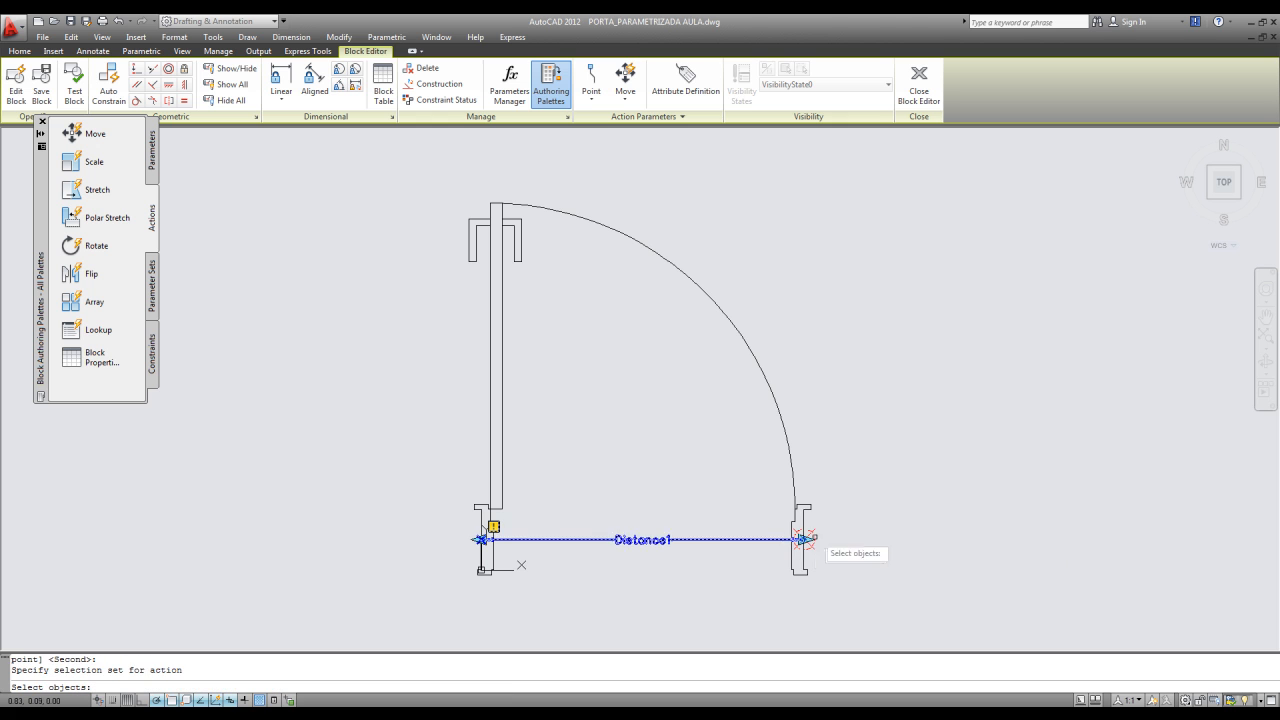
left_click(807, 520)
key("Return")
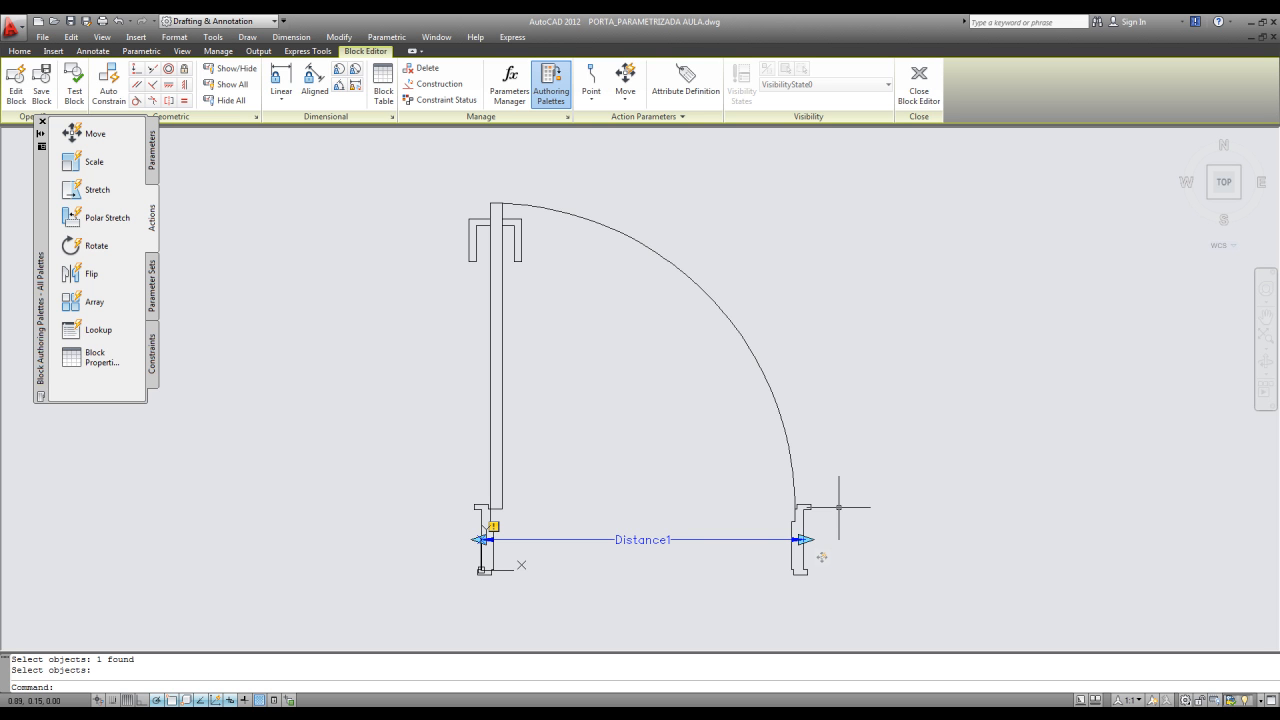
Delete the linear parameter between the door jambs.
left_click(661, 581)
left_click(612, 487)
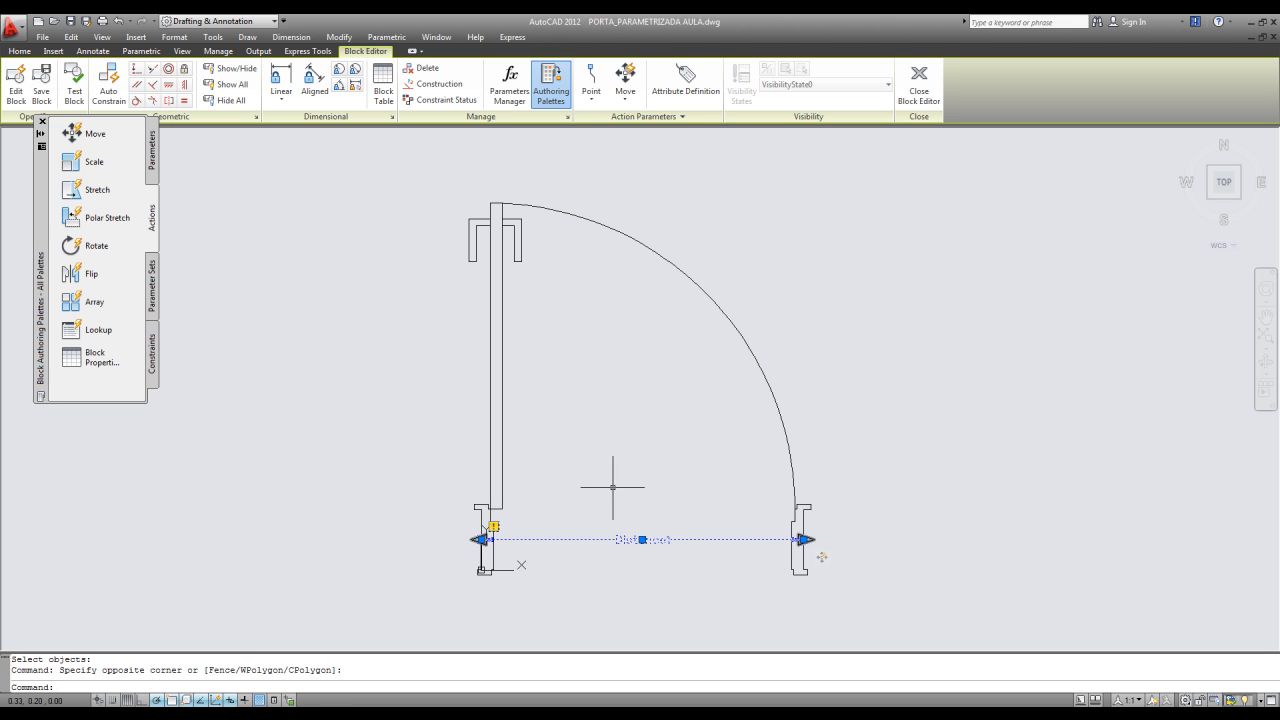
key("Delete")
Place a new horizontal linear parameter between the outer faces of the left and right jambs.
scroll(686, 500, "up", 2)
scroll(670, 476, "down", 3)
scroll(670, 476, "up", 2)
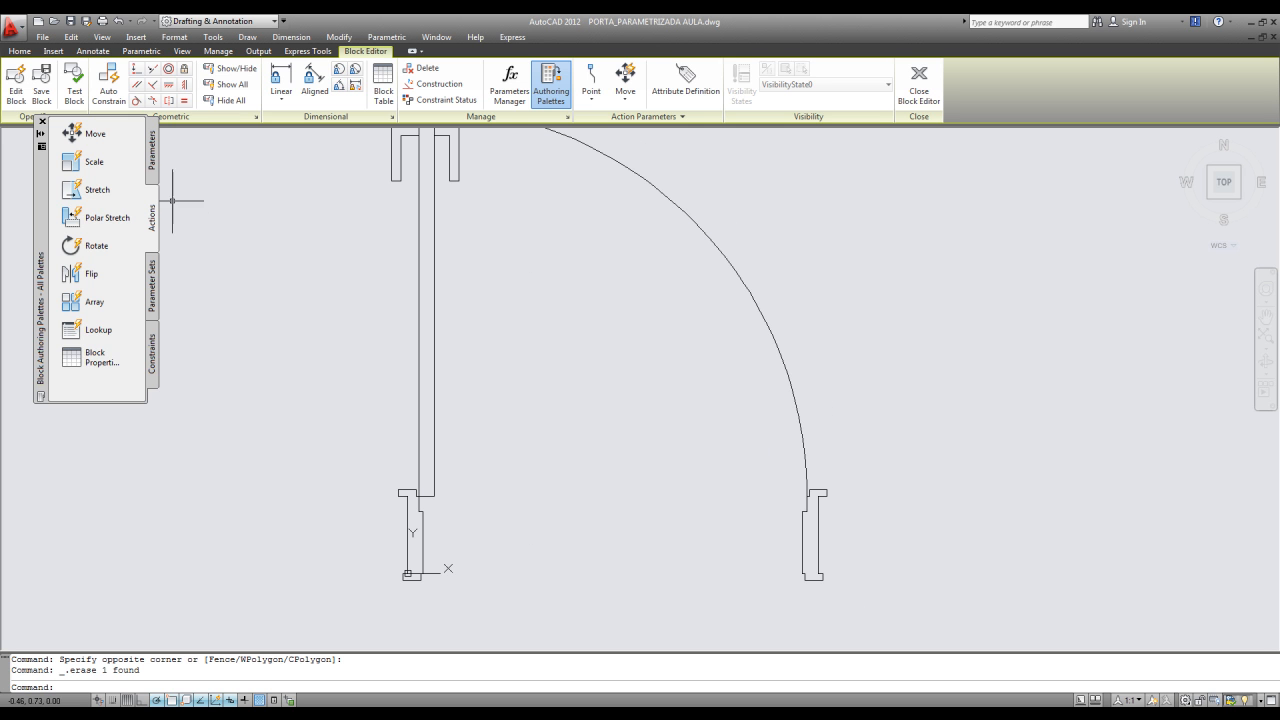
left_click(151, 160)
left_click(77, 168)
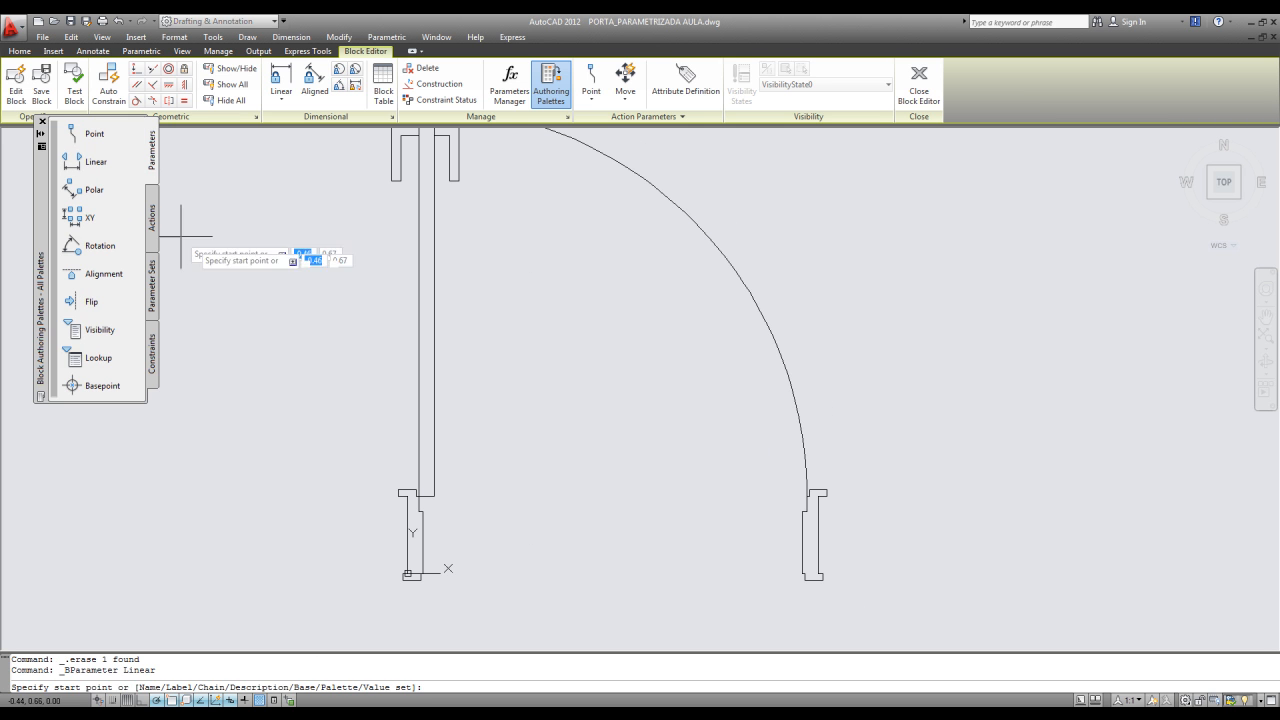
left_click(408, 535)
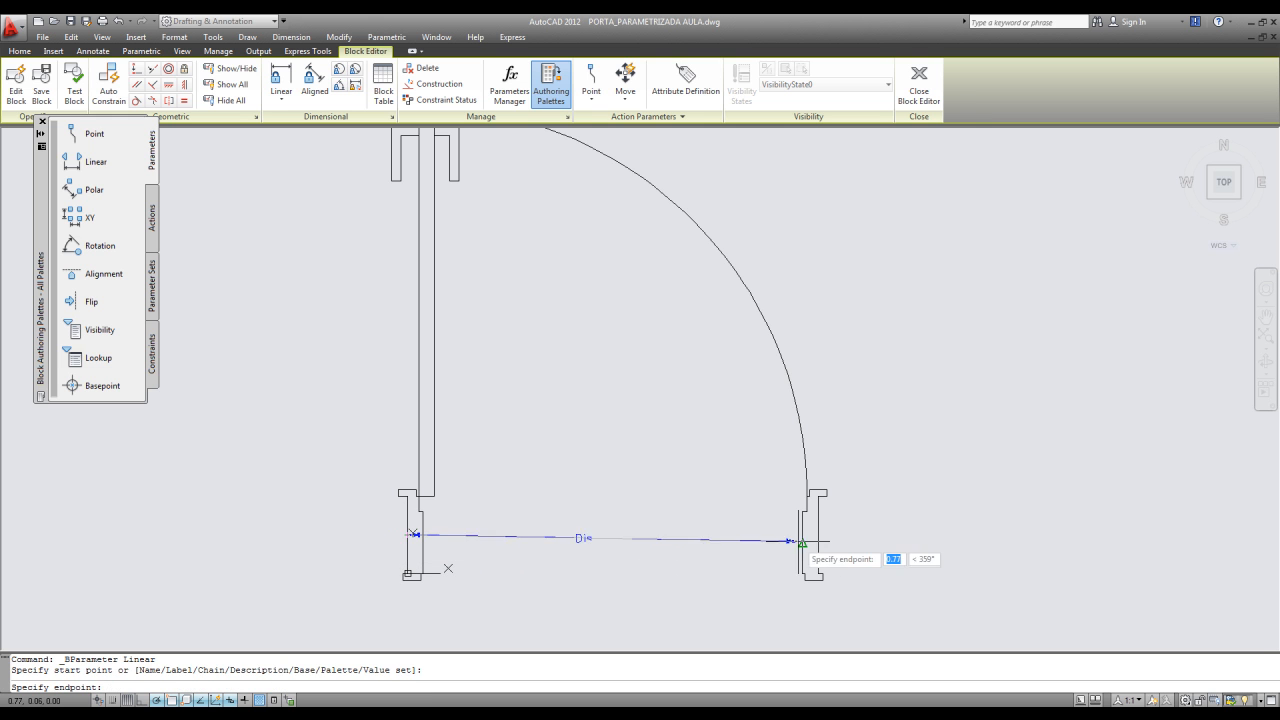
left_click(808, 534)
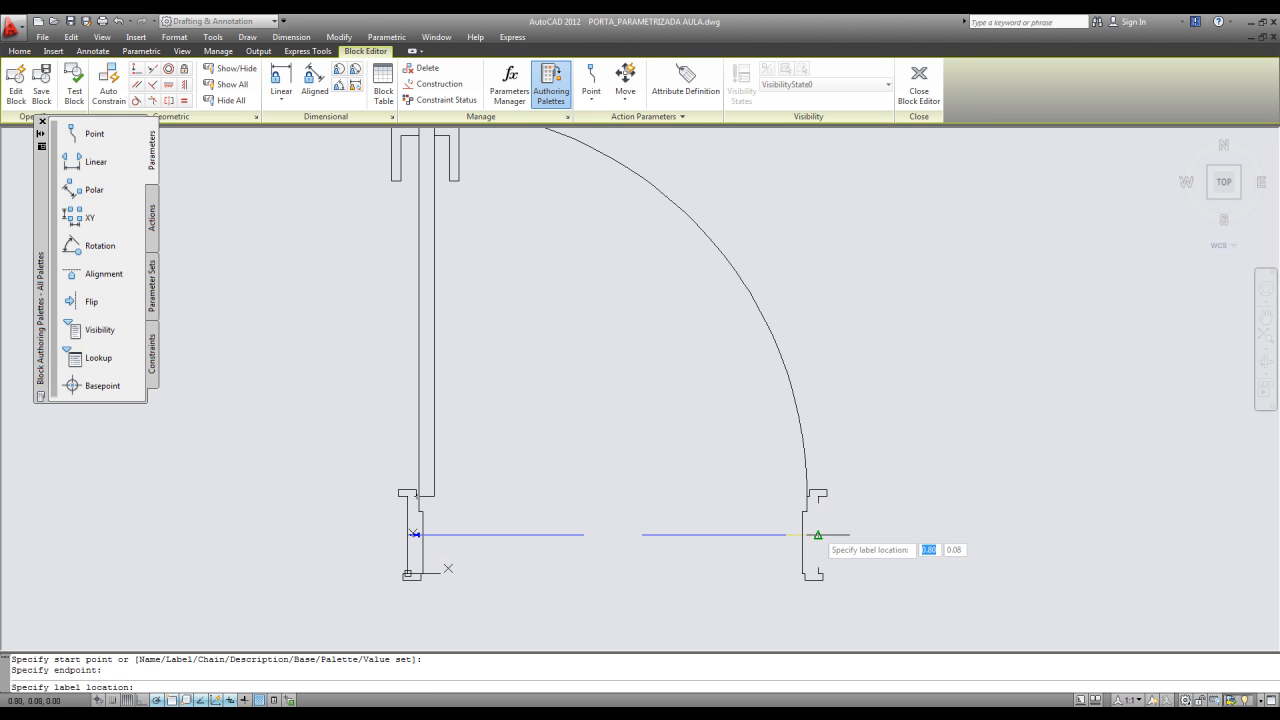
left_click(818, 535)
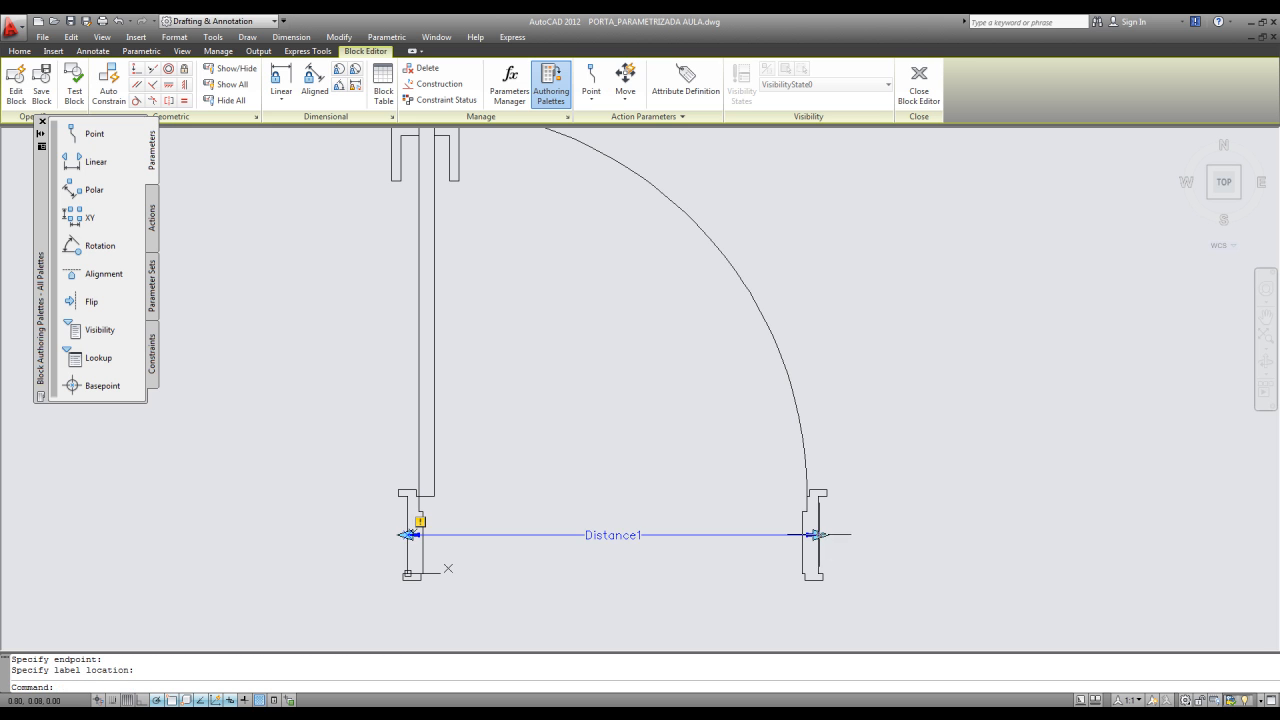
Assign a Move action to the new parameter's endpoint at the right jamb, with that jamb as its selection set.
left_click(153, 211)
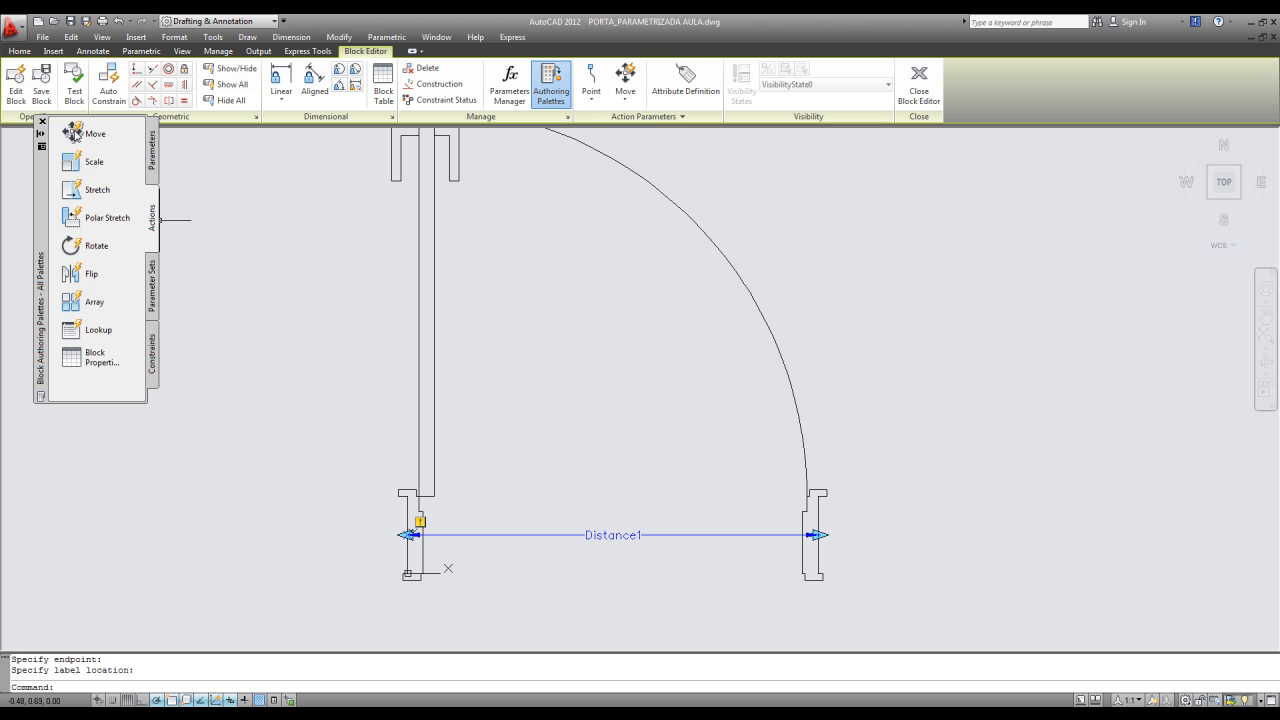
left_click(72, 133)
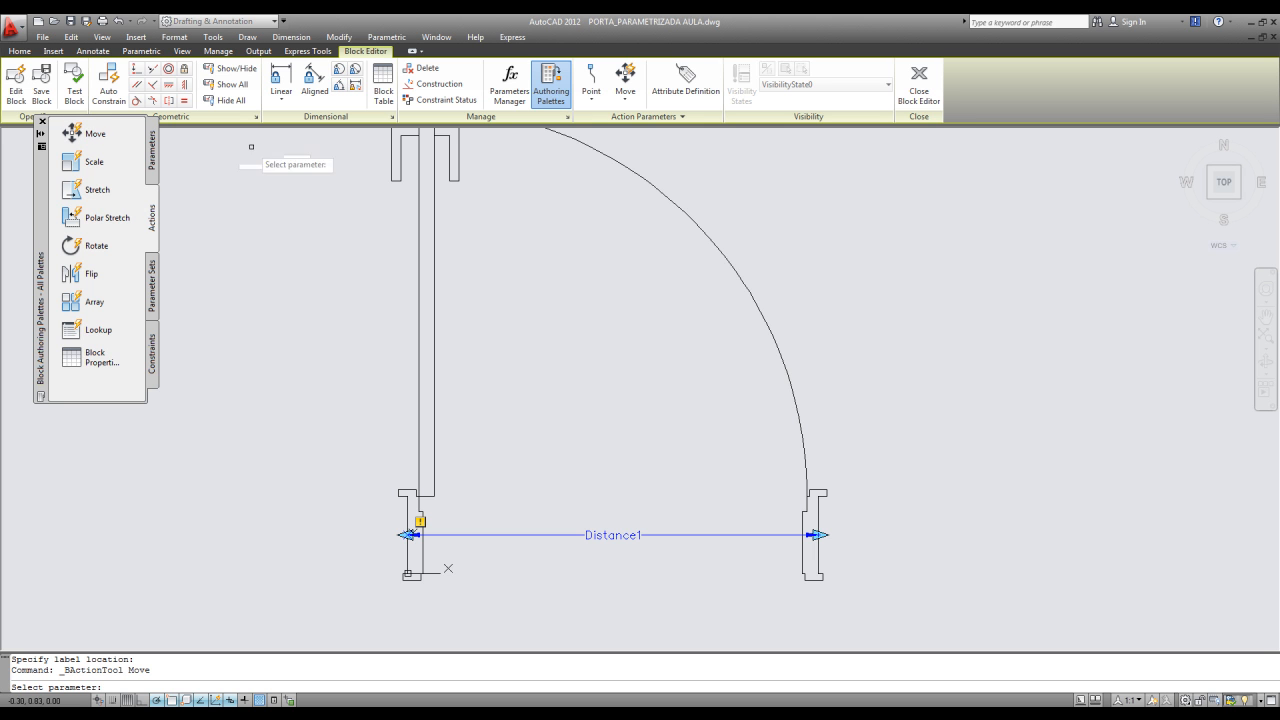
left_click(638, 537)
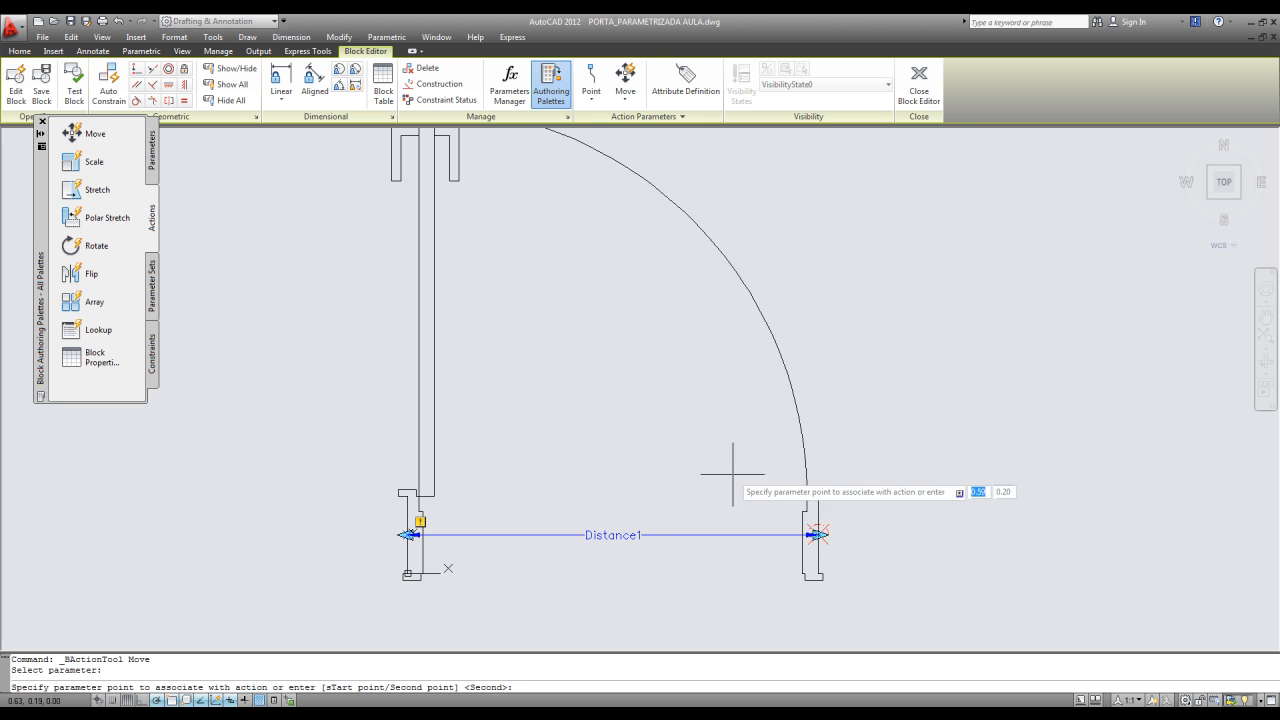
left_click(817, 535)
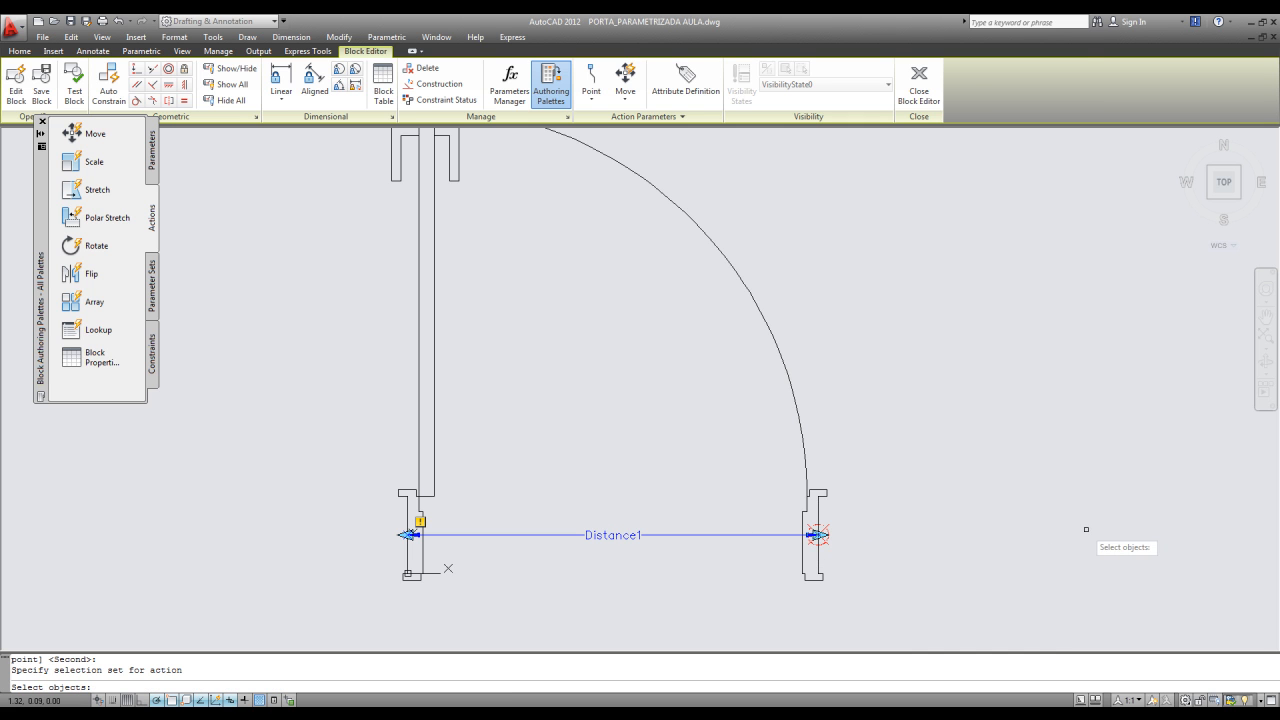
left_click(826, 493)
key("Return")
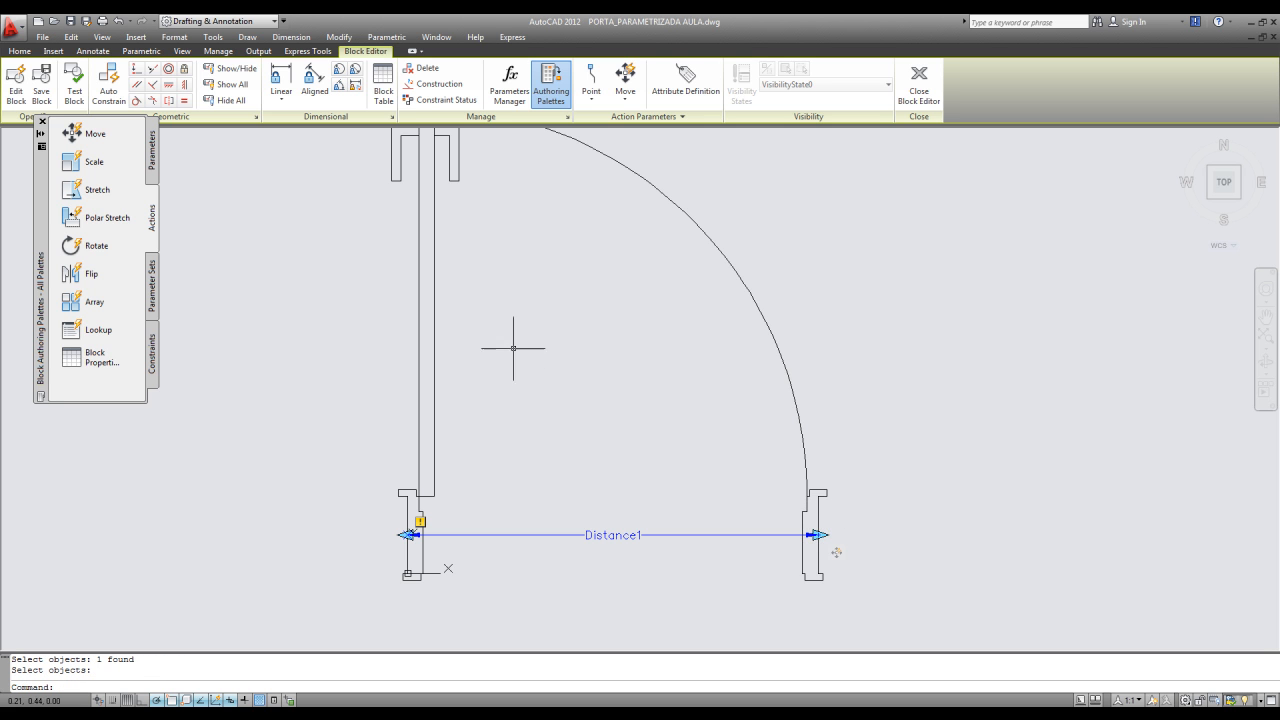
scroll(512, 345, "down", 2)
mouse_move(489, 274)
middle_mouse_down()
mouse_move(476, 299)
mouse_move(494, 306)
middle_mouse_up()
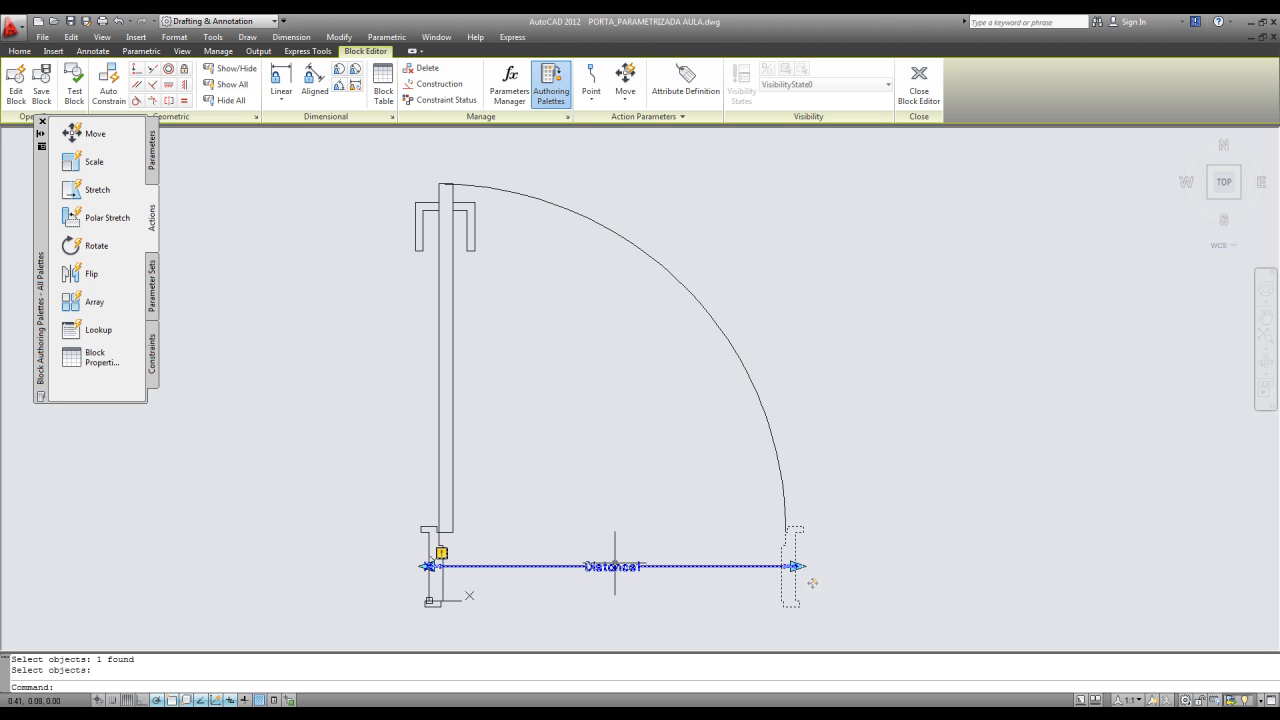
key("Escape")
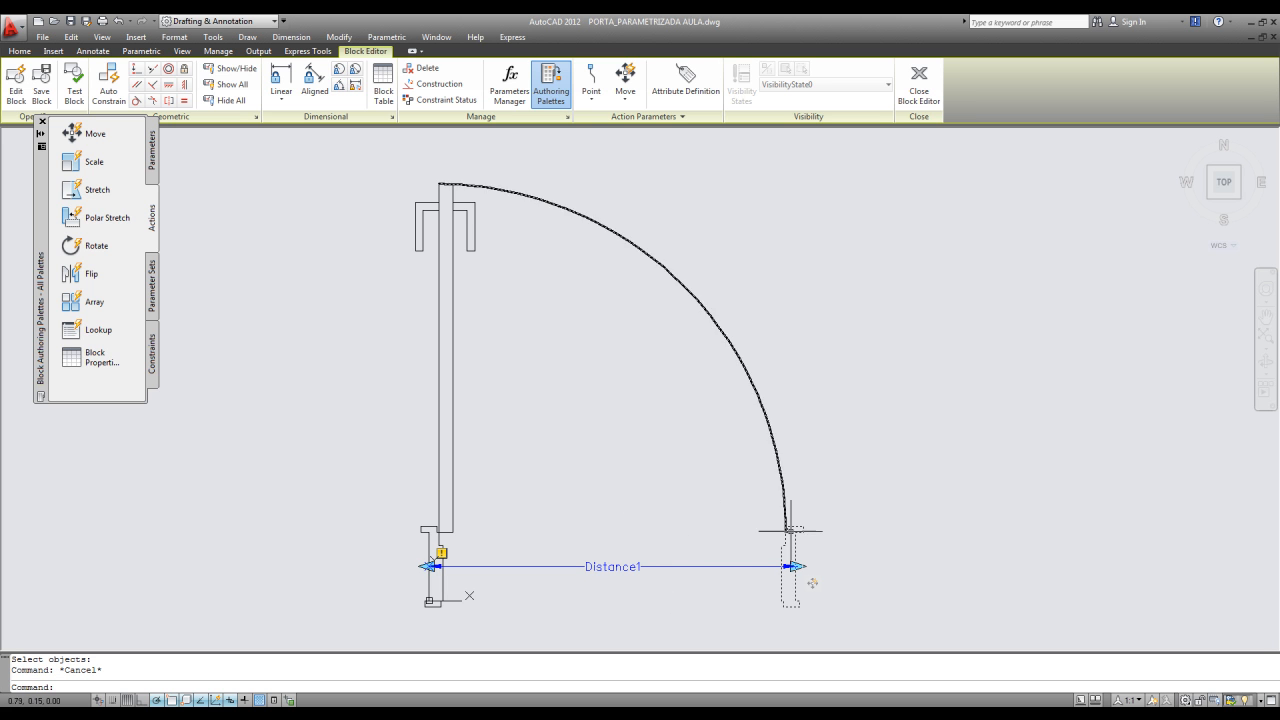
left_click(880, 612)
key("Escape")
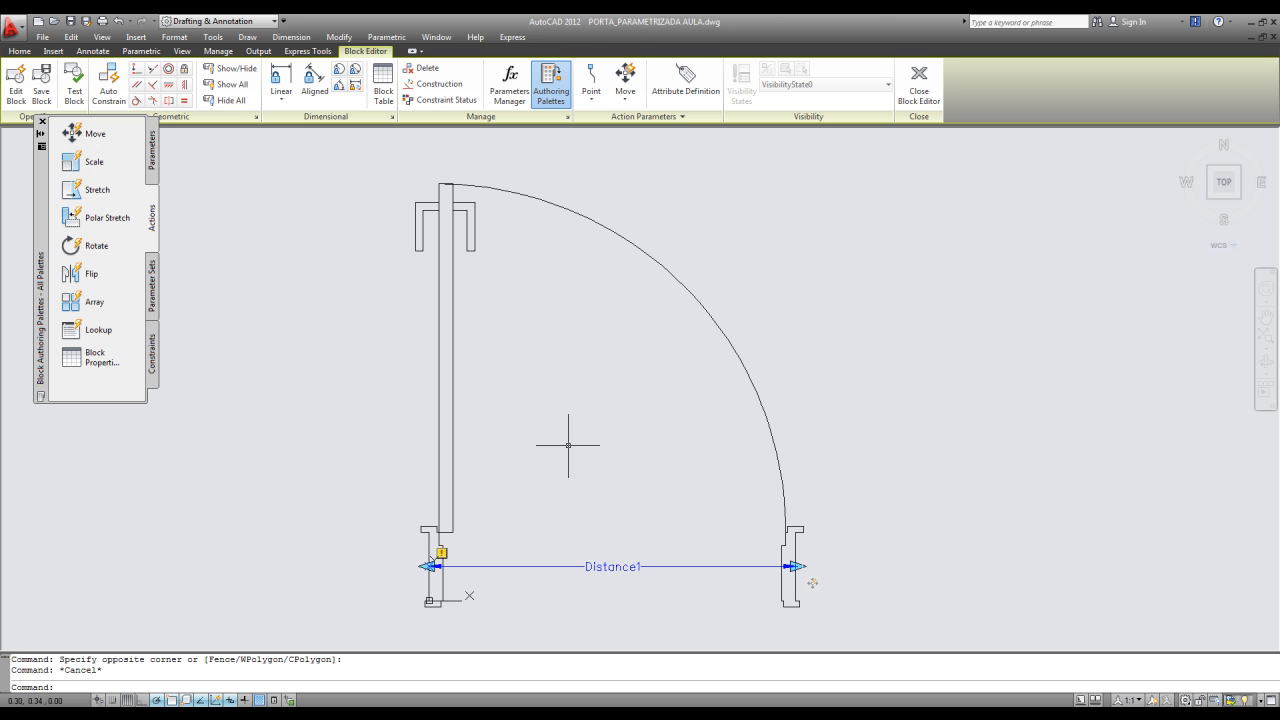
middle_click_drag(546, 437, 545, 432)
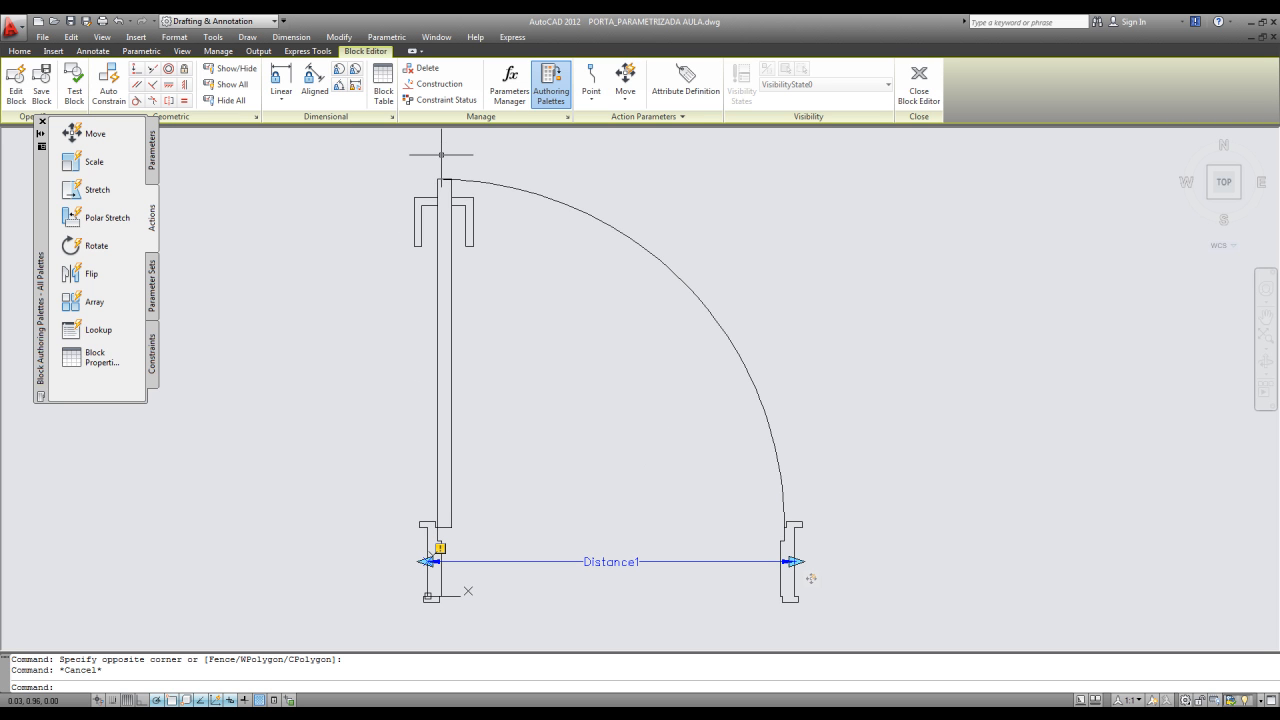
Move the Block Authoring Palettes down so they clear the Block Editor's open/save and geometric constraint tools.
left_click_drag(48, 206, 54, 298)
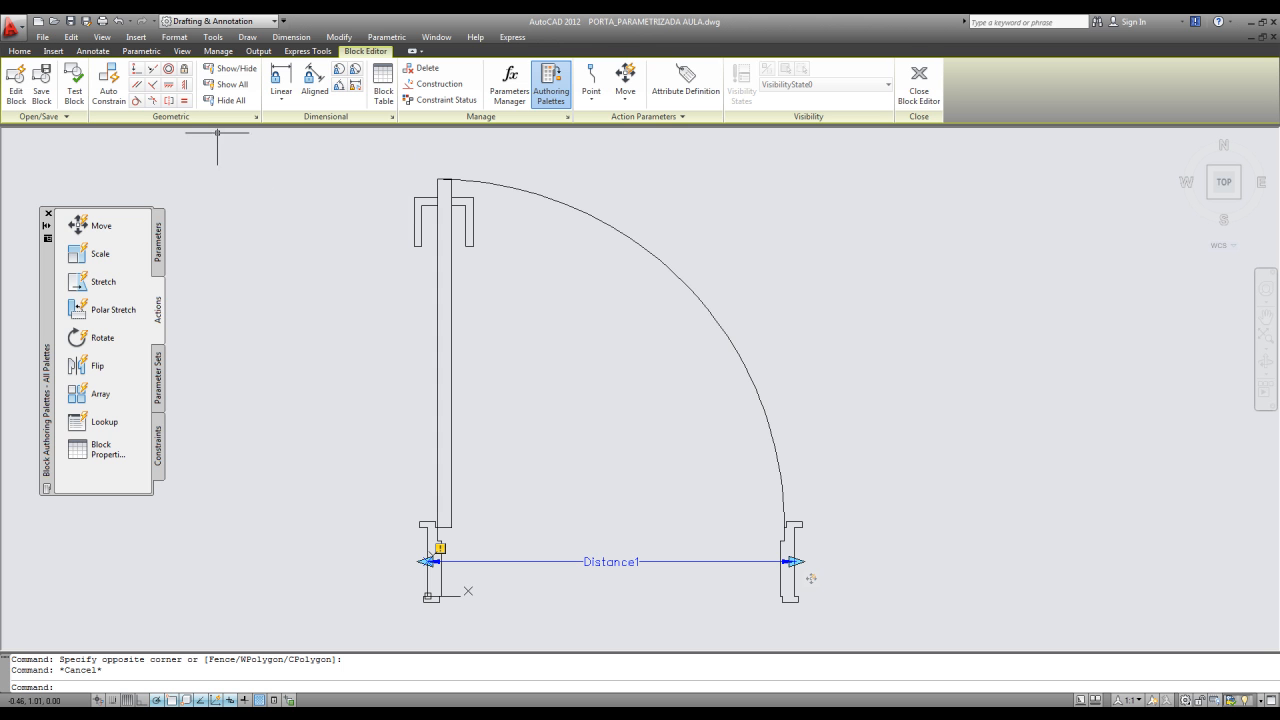
Apply a perpendicular geometric constraint between the door leaf's top edge and its right side edge.
left_click(153, 87)
scroll(462, 185, "up", 5)
scroll(457, 200, "up", 4)
left_click(473, 291)
left_click(507, 316)
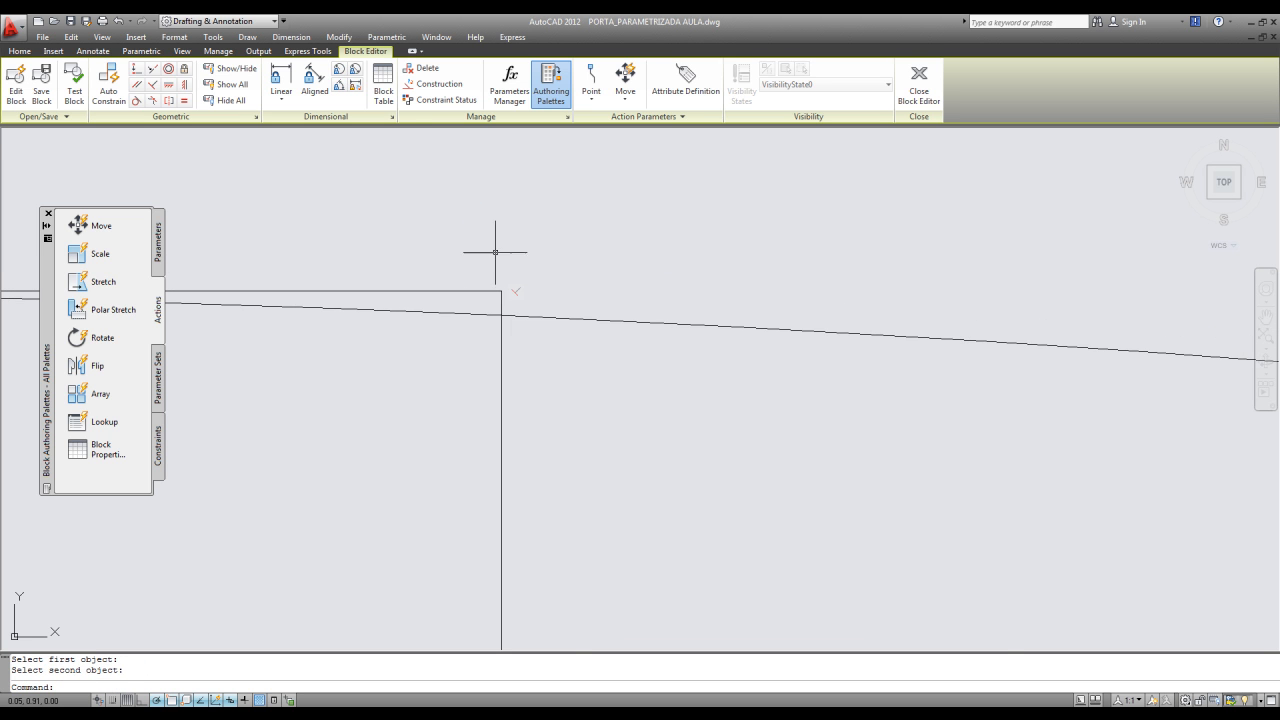
Apply a perpendicular geometric constraint between the door leaf's left side edge and its bottom edge.
scroll(474, 232, "down", 6)
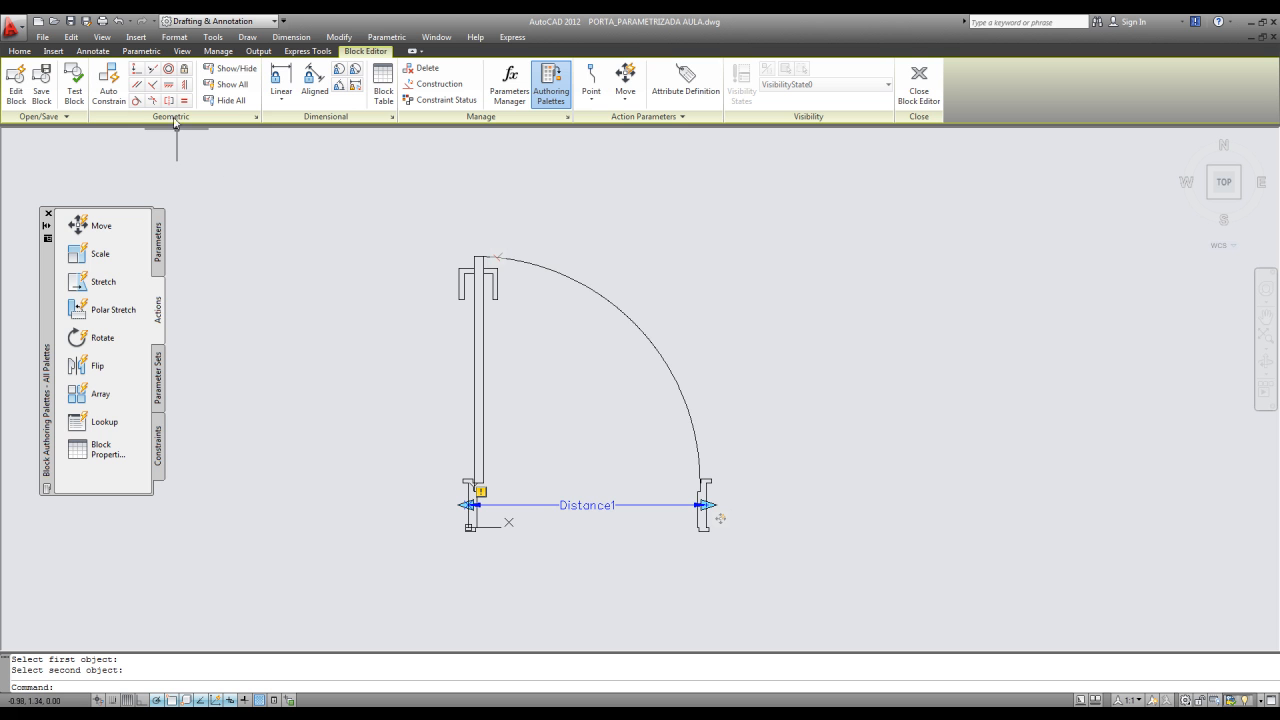
left_click(153, 86)
scroll(479, 499, "up", 10)
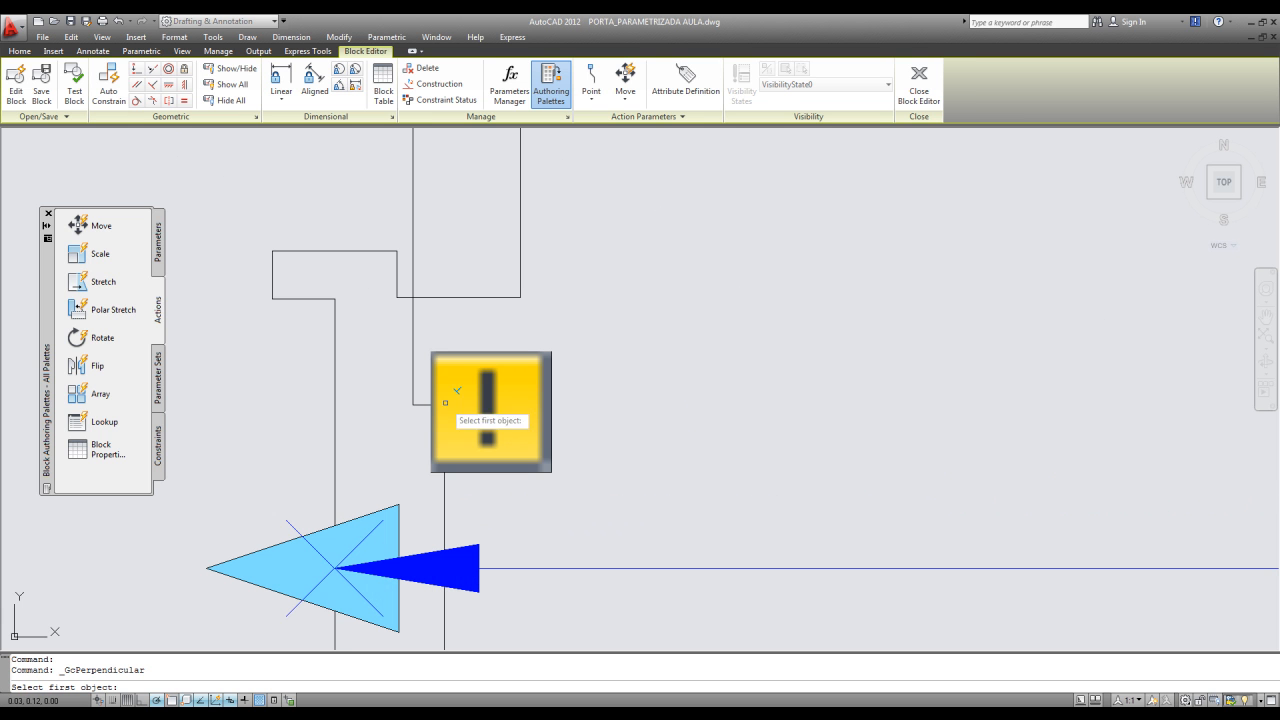
left_click(414, 288)
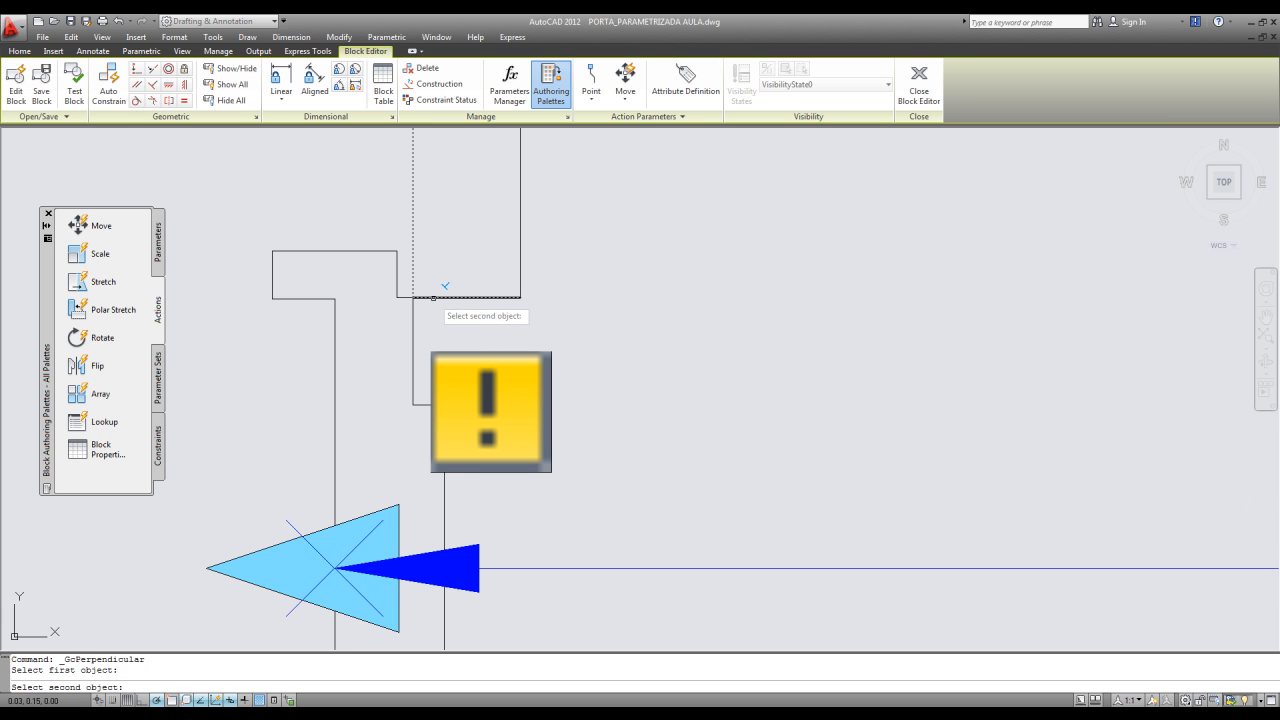
left_click(440, 296)
scroll(430, 322, "down", 3)
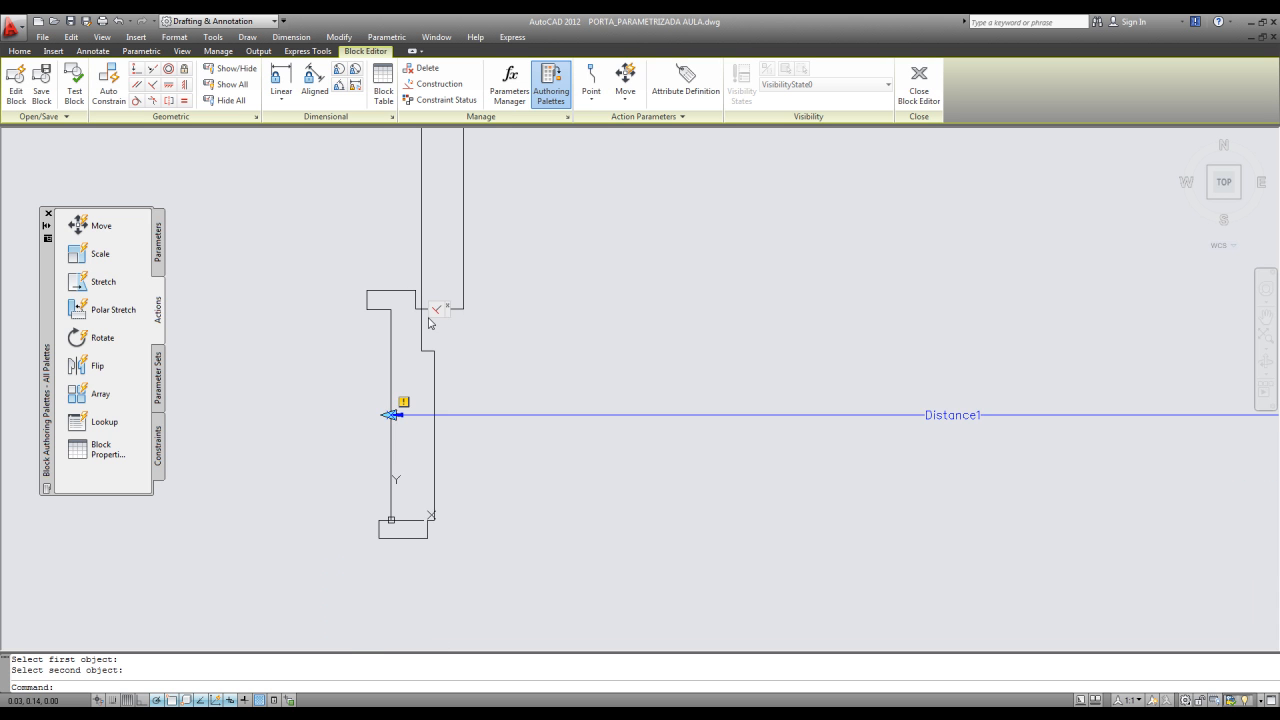
Add a vertical linear dimensional constraint from the door leaf's bottom-left corner to its top-left corner, placed left of the leaf with its default value.
scroll(500, 201, "down", 5)
middle_click_drag(503, 214, 446, 363)
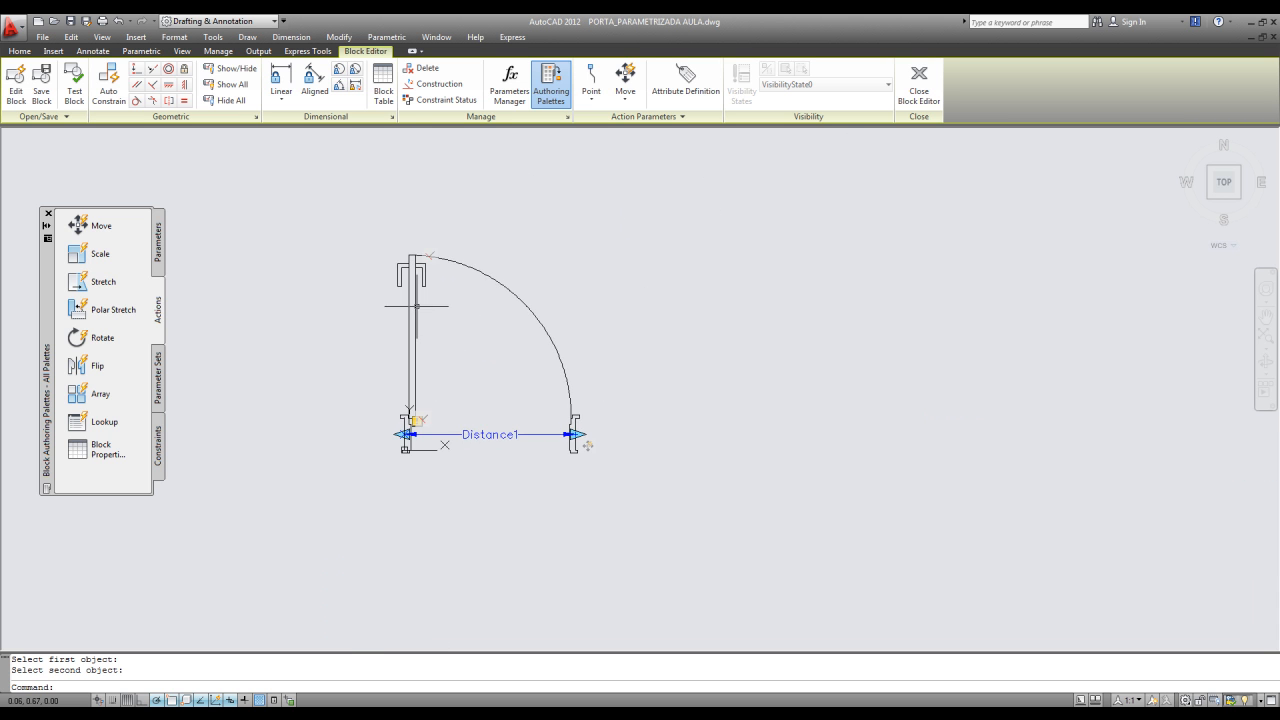
scroll(420, 294, "up", 3)
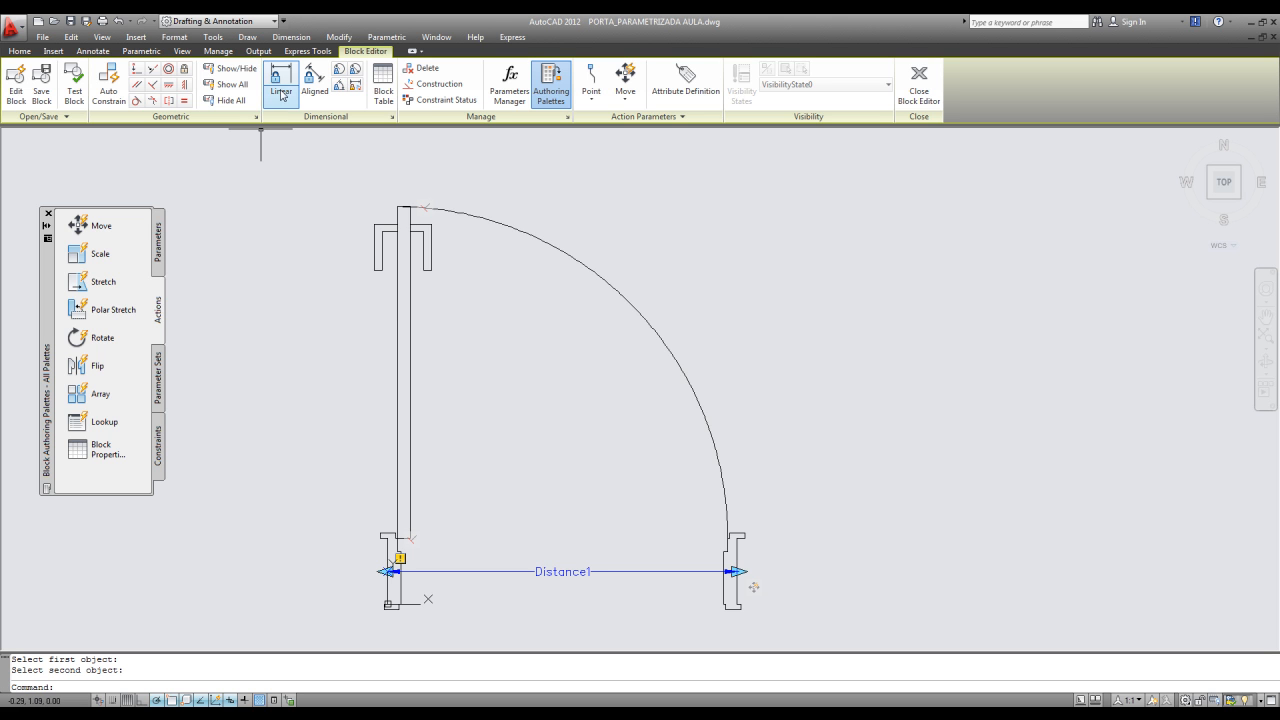
left_click(162, 240)
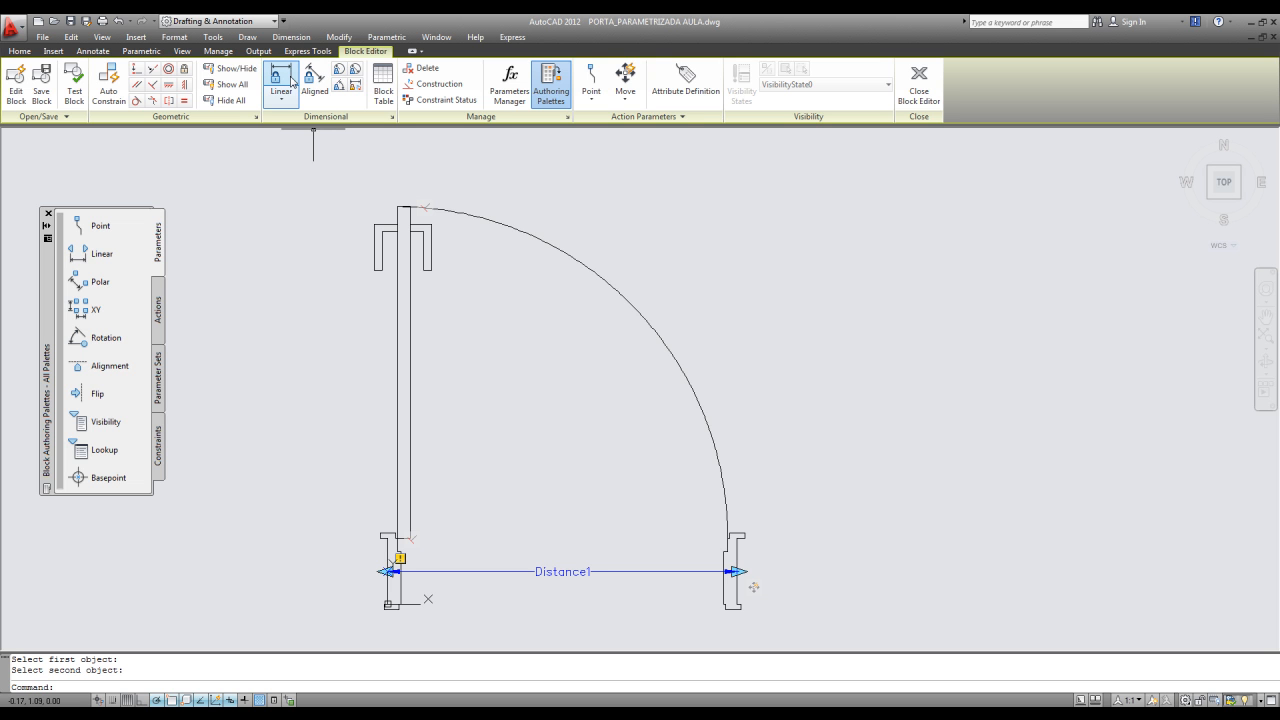
left_click(285, 79)
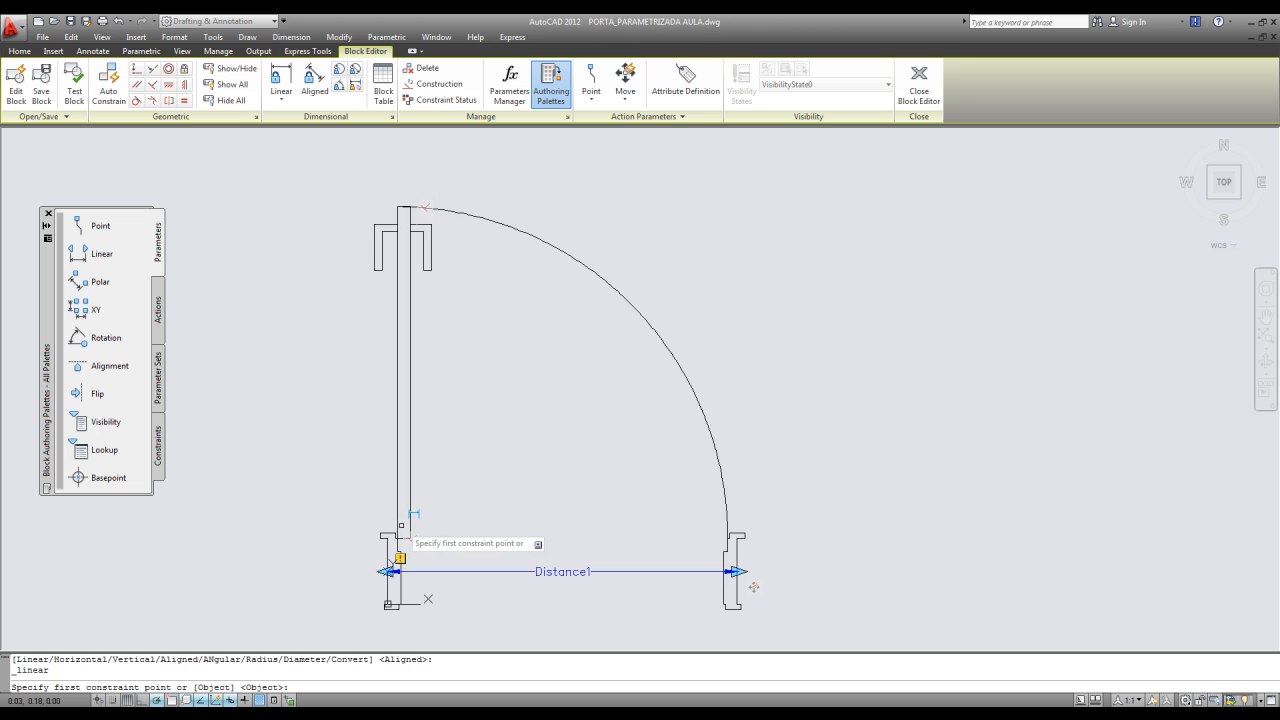
scroll(395, 511, "up", 8)
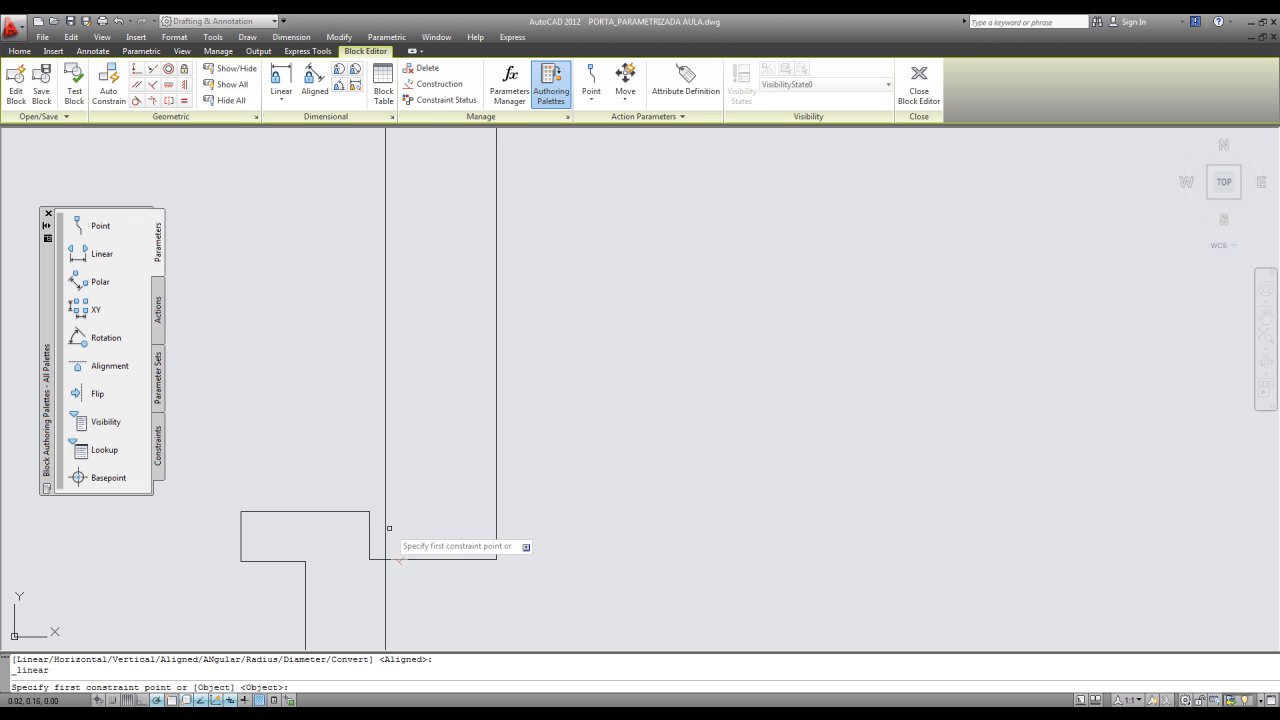
left_click(385, 559)
scroll(443, 457, "down", 10)
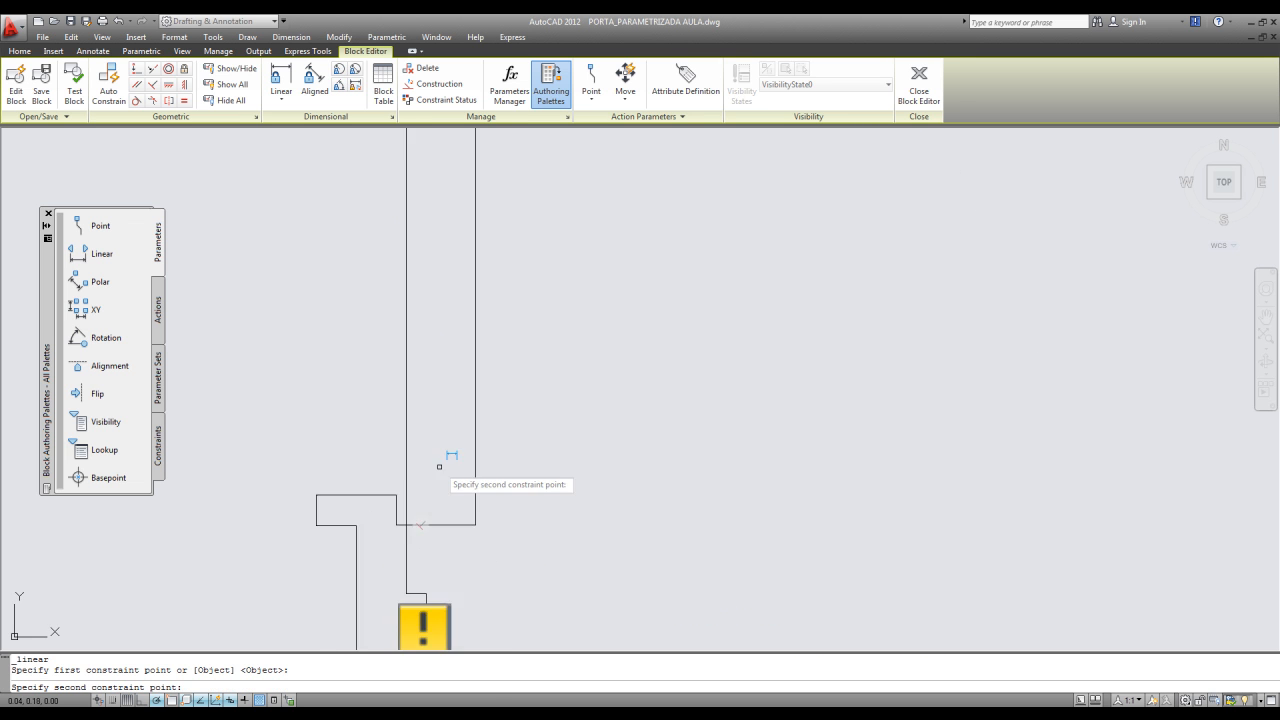
scroll(434, 209, "up", 7)
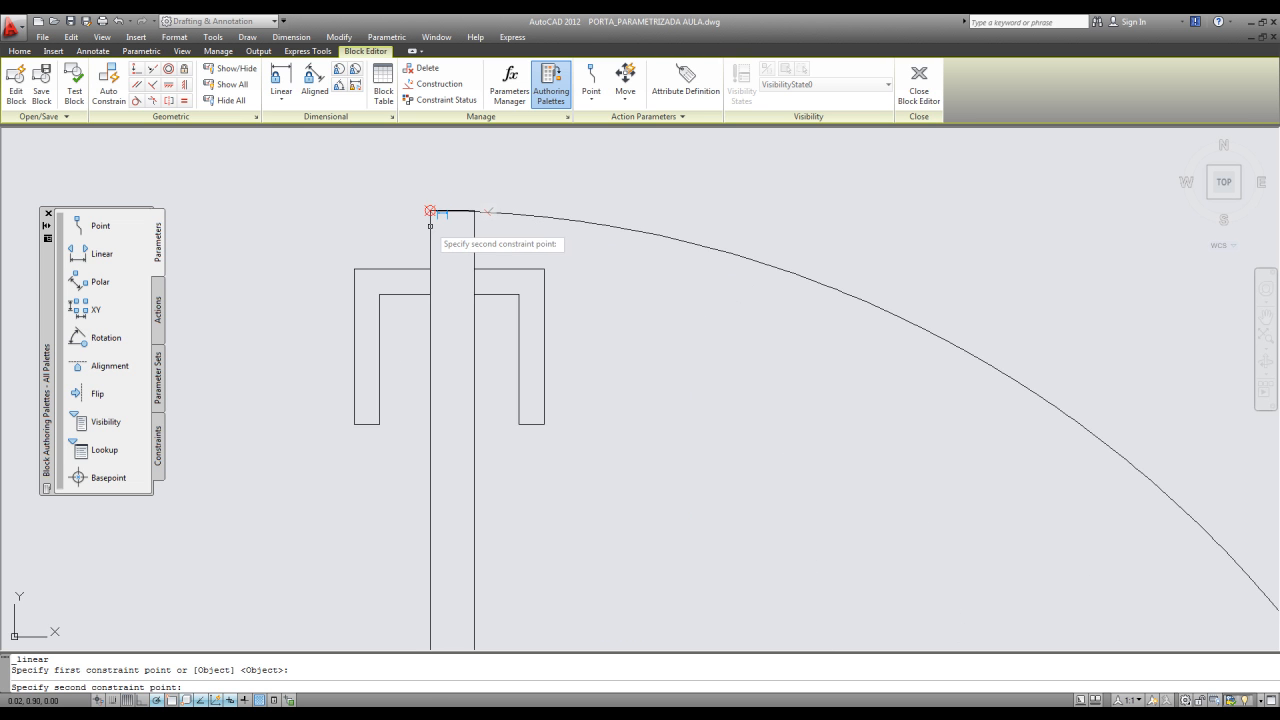
left_click(430, 211)
scroll(429, 220, "down", 3)
scroll(370, 220, "up", 3)
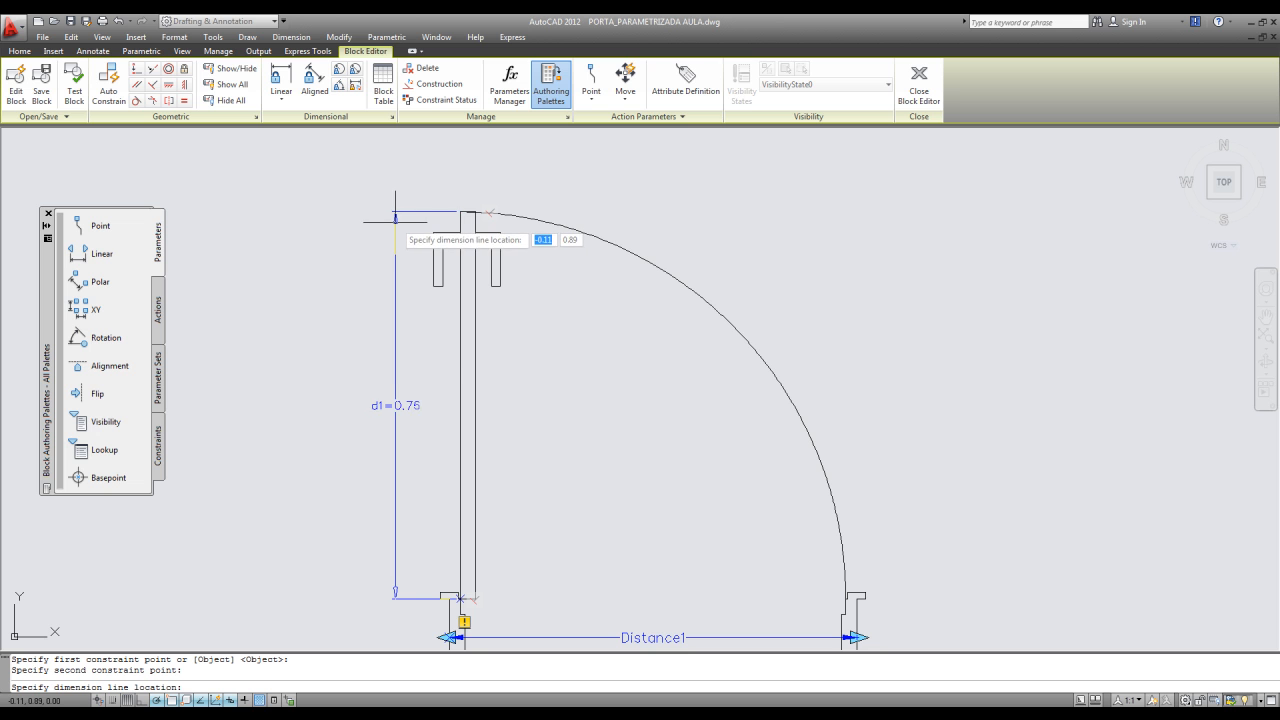
left_click(394, 215)
key("Return")
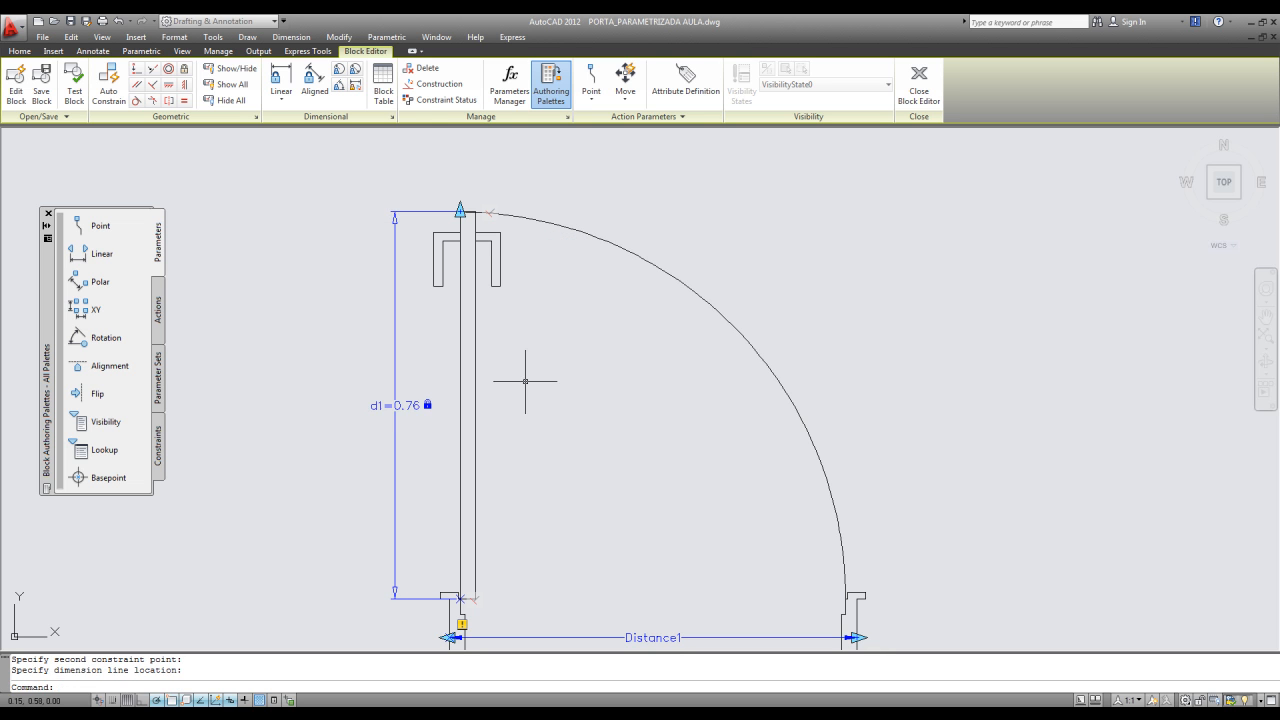
scroll(537, 386, "down", 2)
scroll(572, 400, "up", 3)
scroll(572, 400, "down", 2)
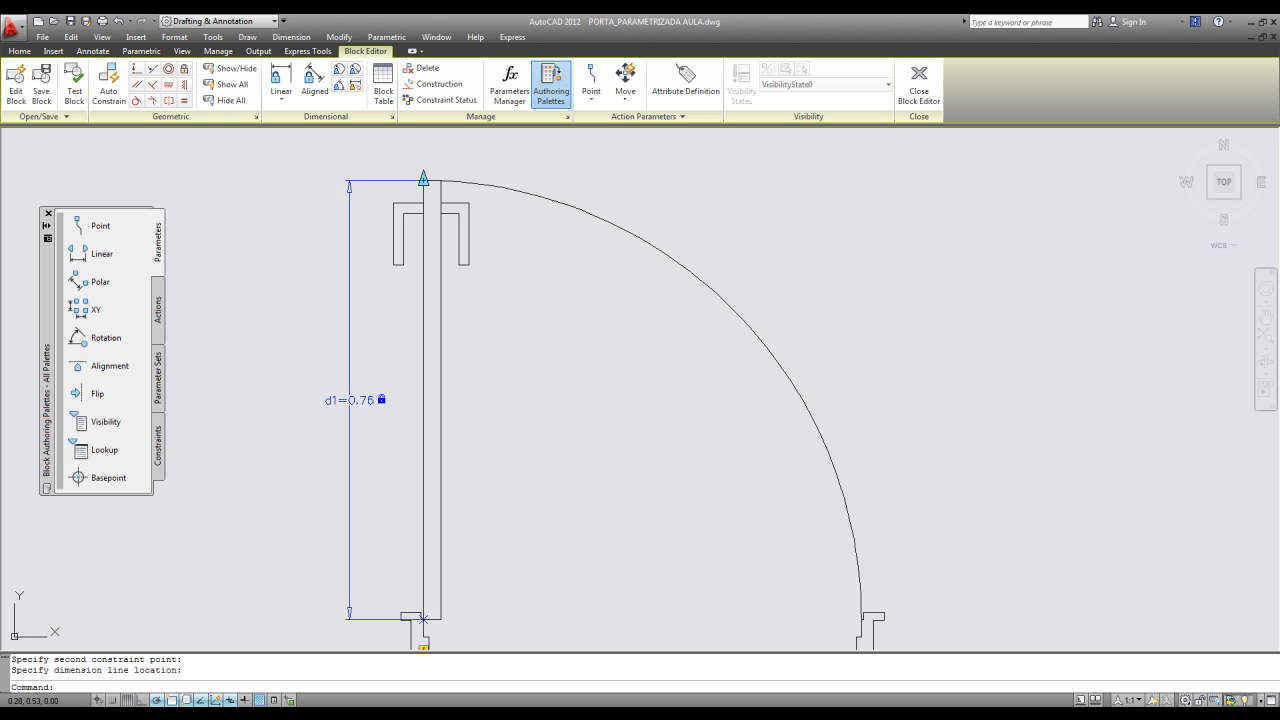
scroll(571, 400, "down", 1)
scroll(571, 400, "up", 2)
mouse_move(571, 400)
middle_mouse_down()
mouse_move(563, 374)
mouse_move(515, 341)
middle_mouse_up()
scroll(511, 341, "down", 2)
scroll(509, 338, "up", 3)
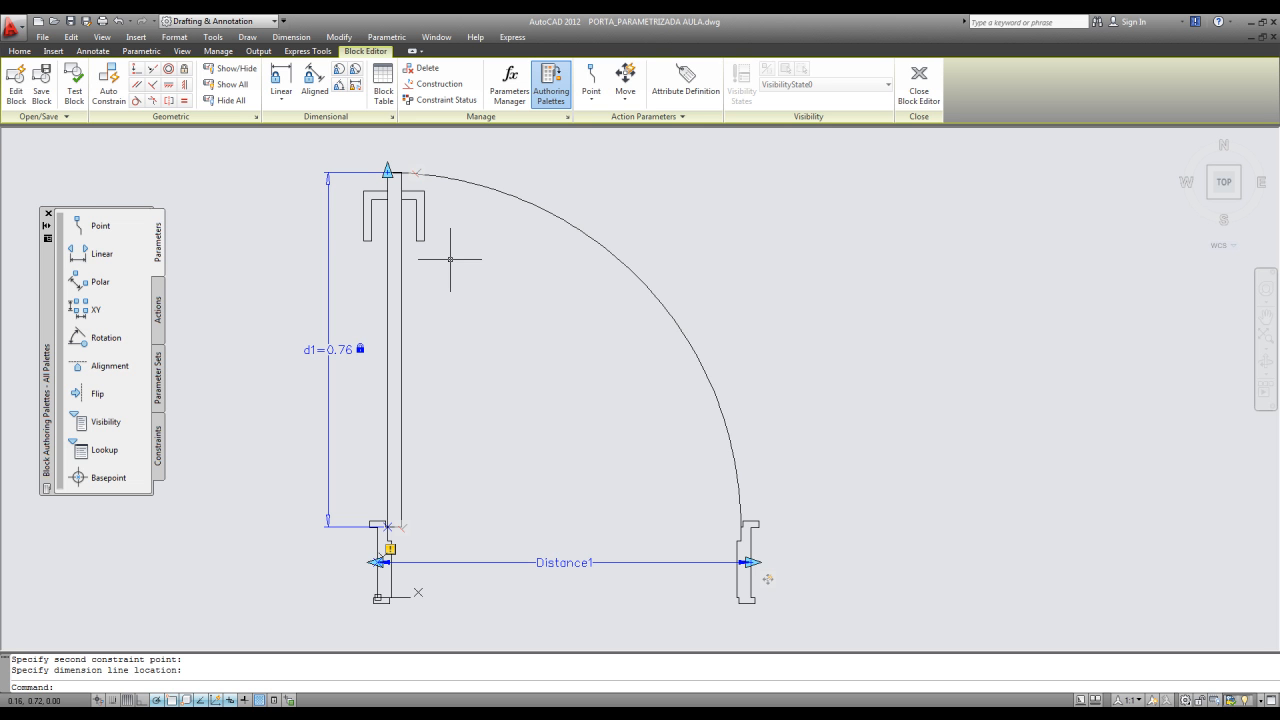
Place a polar parameter from the door leaf's bottom-left corner up to the handle's endpoint on the leaf, with its label right of the leaf.
left_click(79, 283)
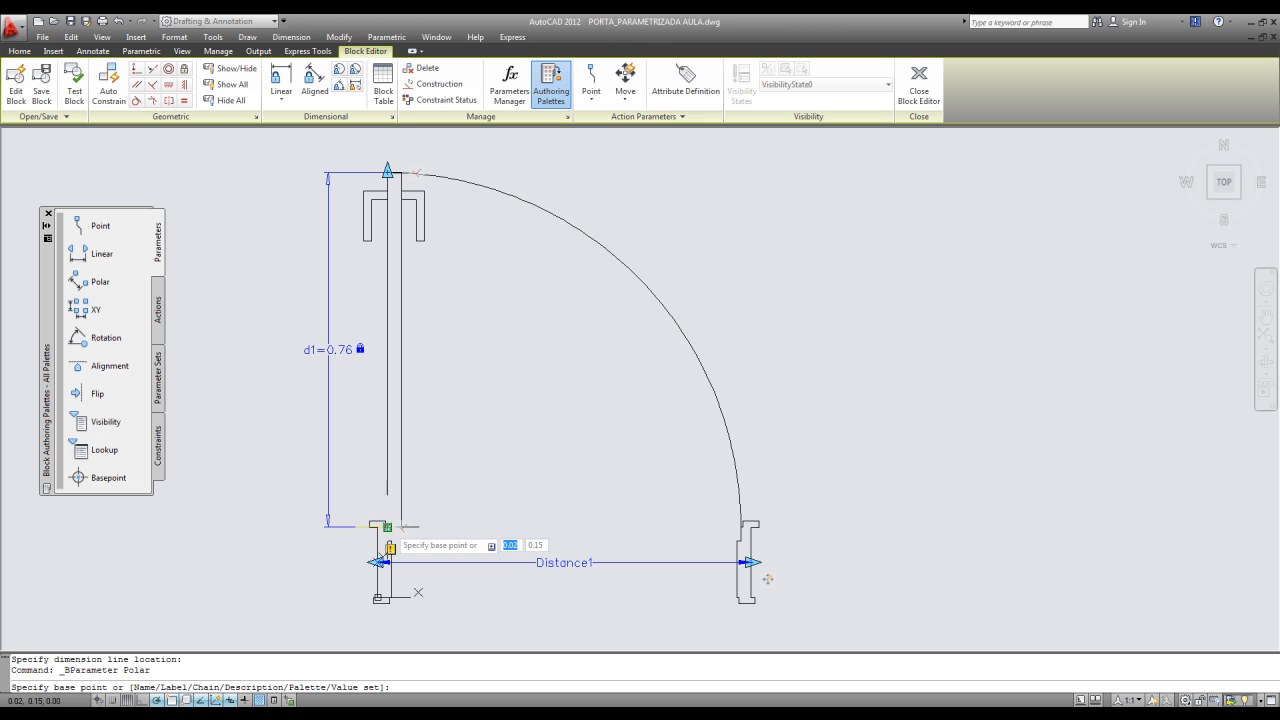
left_click(388, 527)
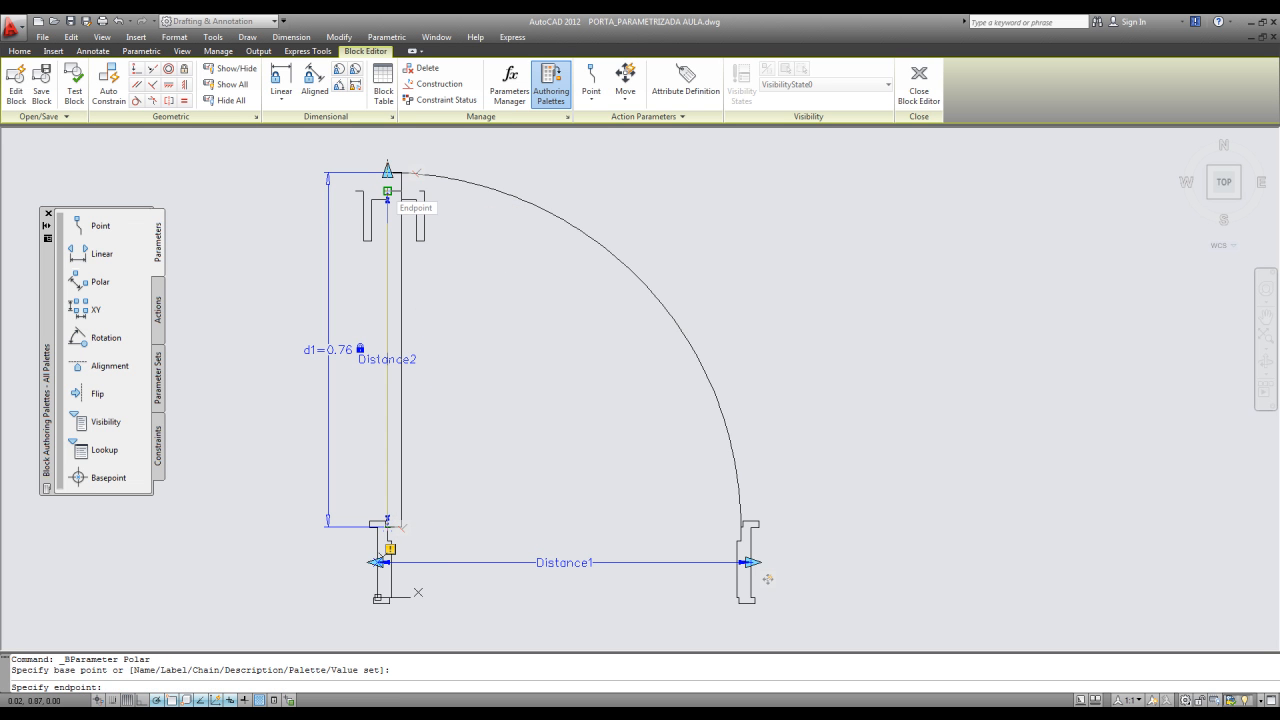
left_click(388, 191)
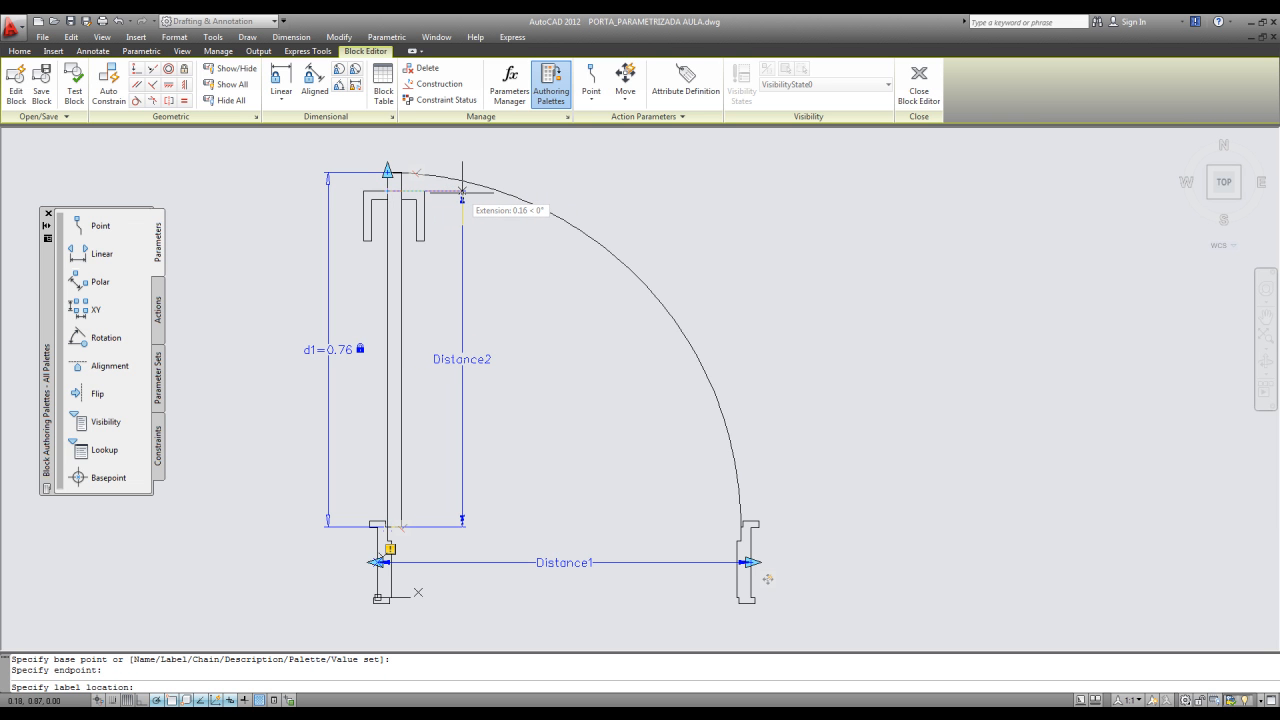
left_click(462, 191)
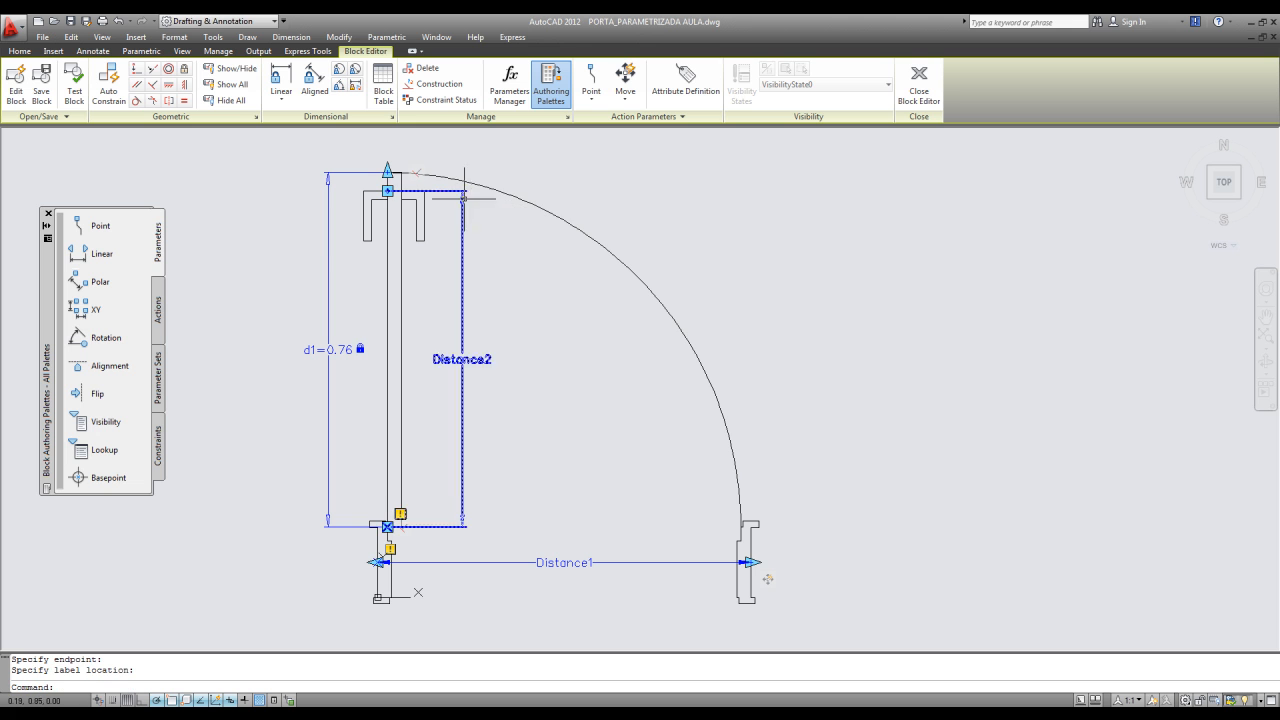
Assign a Move action to the polar parameter's upper endpoint, with both door handle halves as its selection set.
left_click(164, 304)
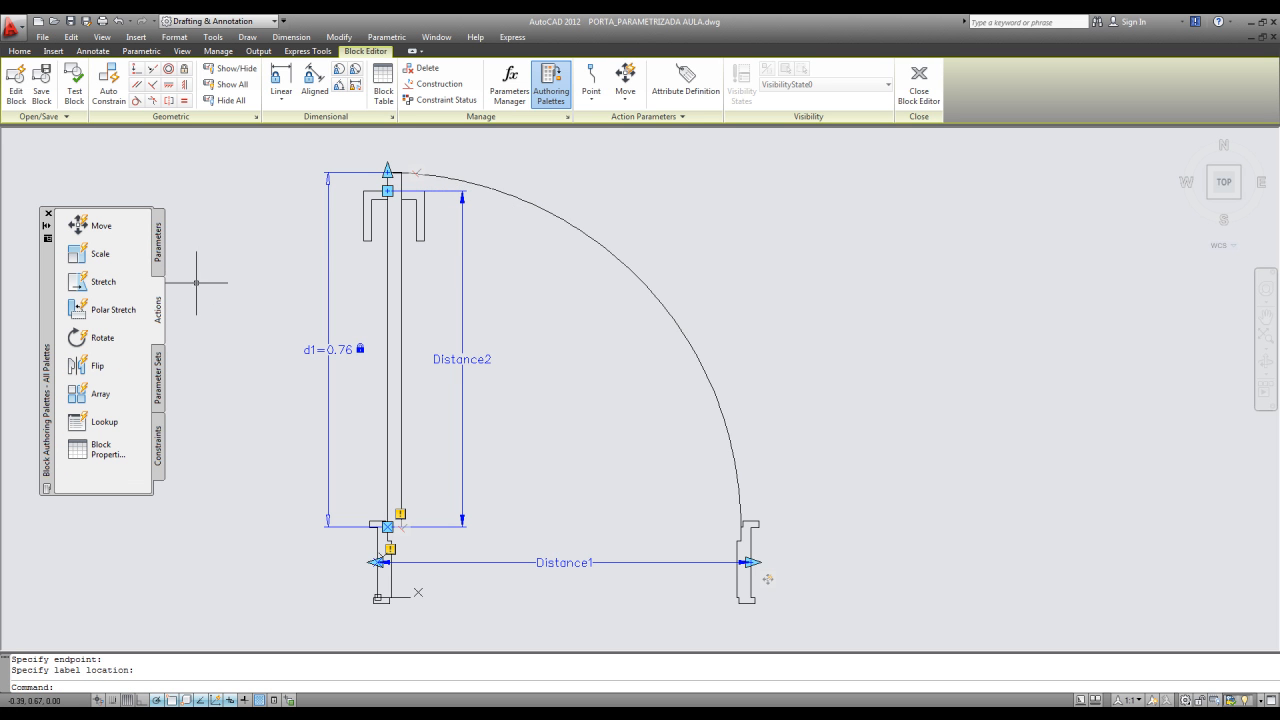
left_click(78, 223)
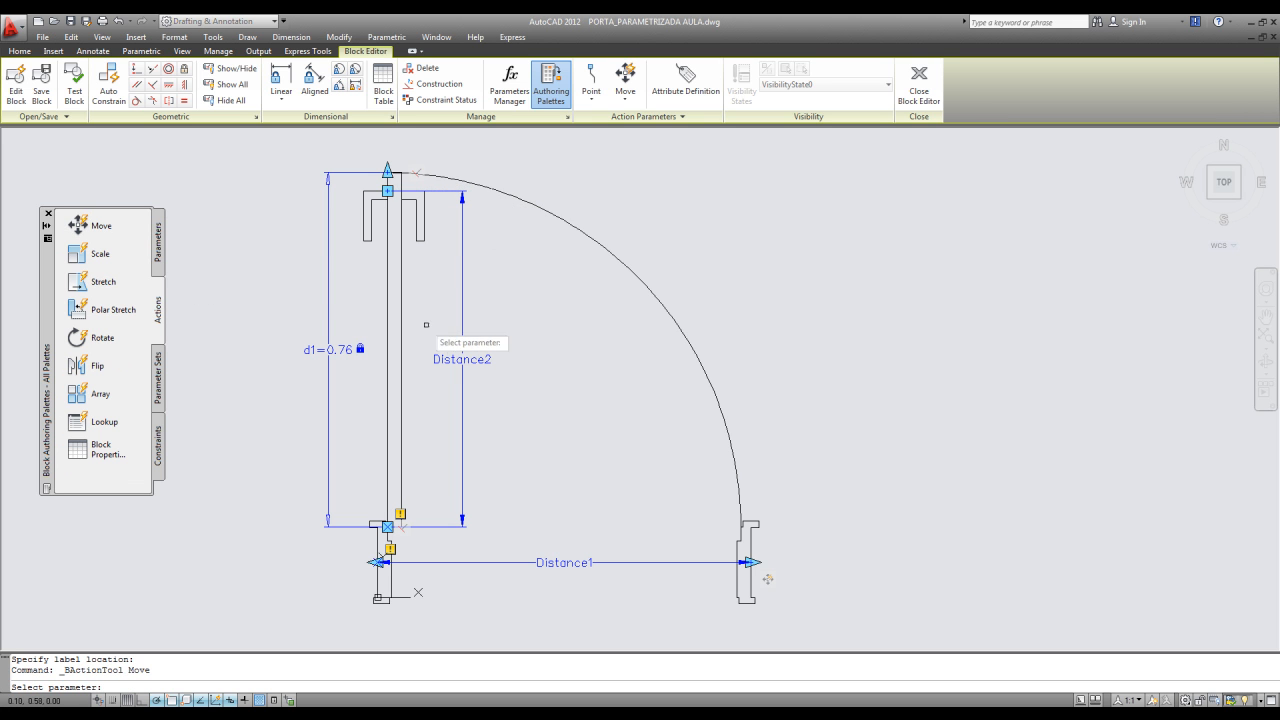
left_click(464, 340)
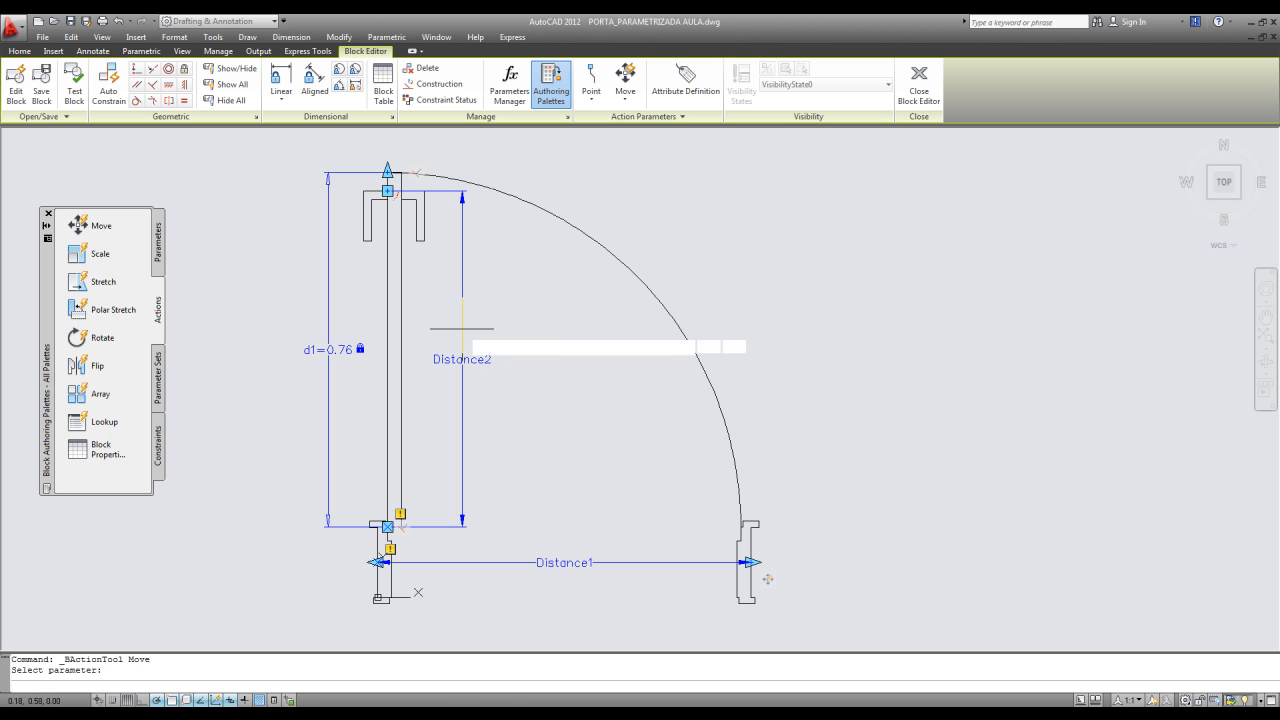
left_click(388, 190)
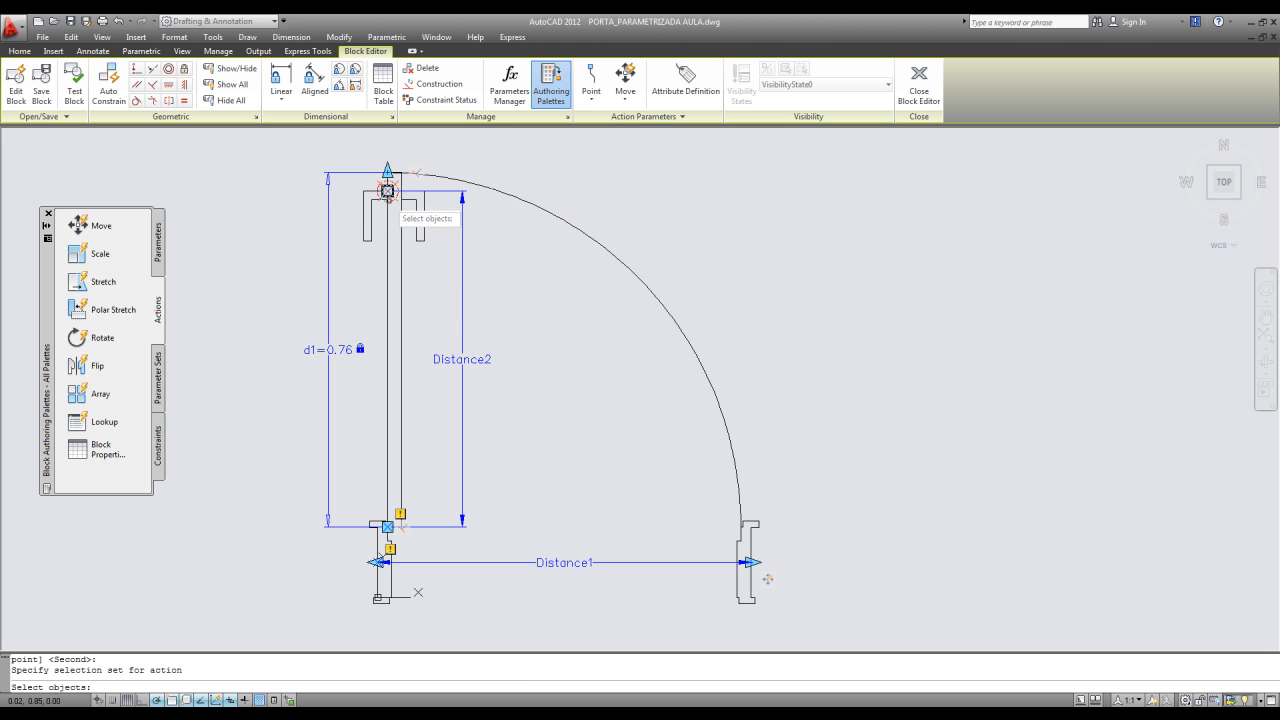
left_click(420, 232)
left_click(367, 235)
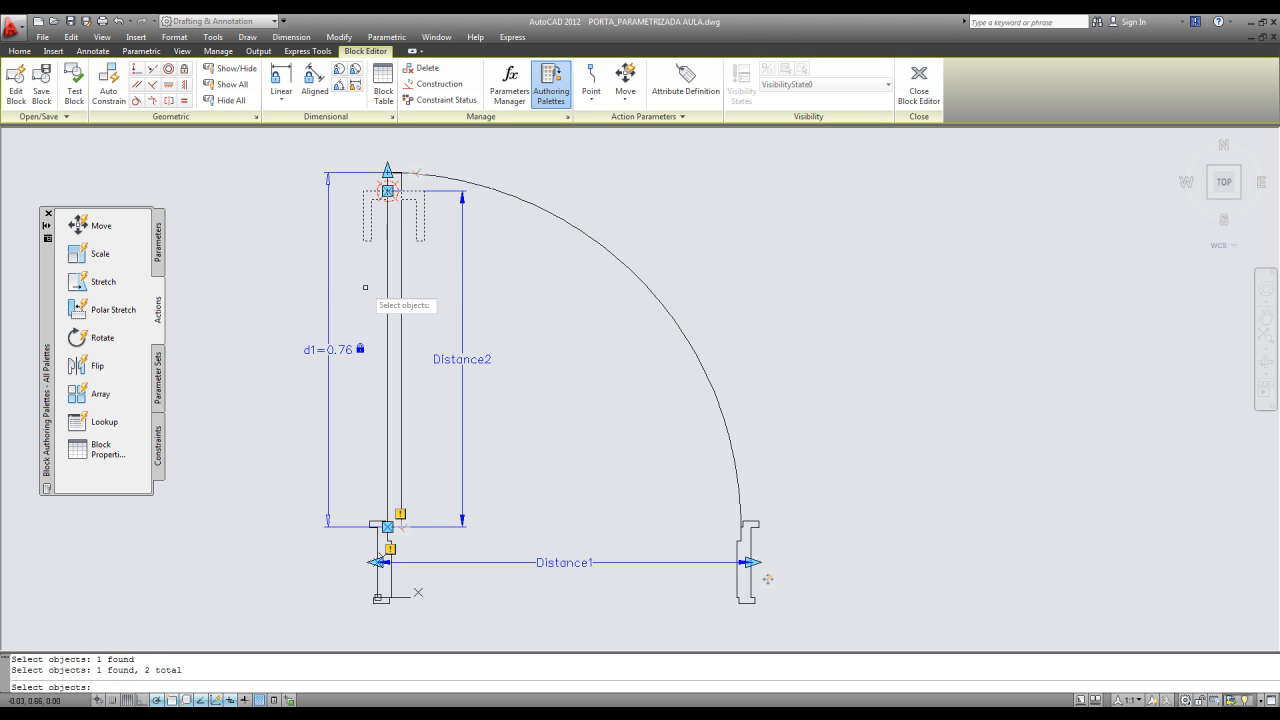
key("Return")
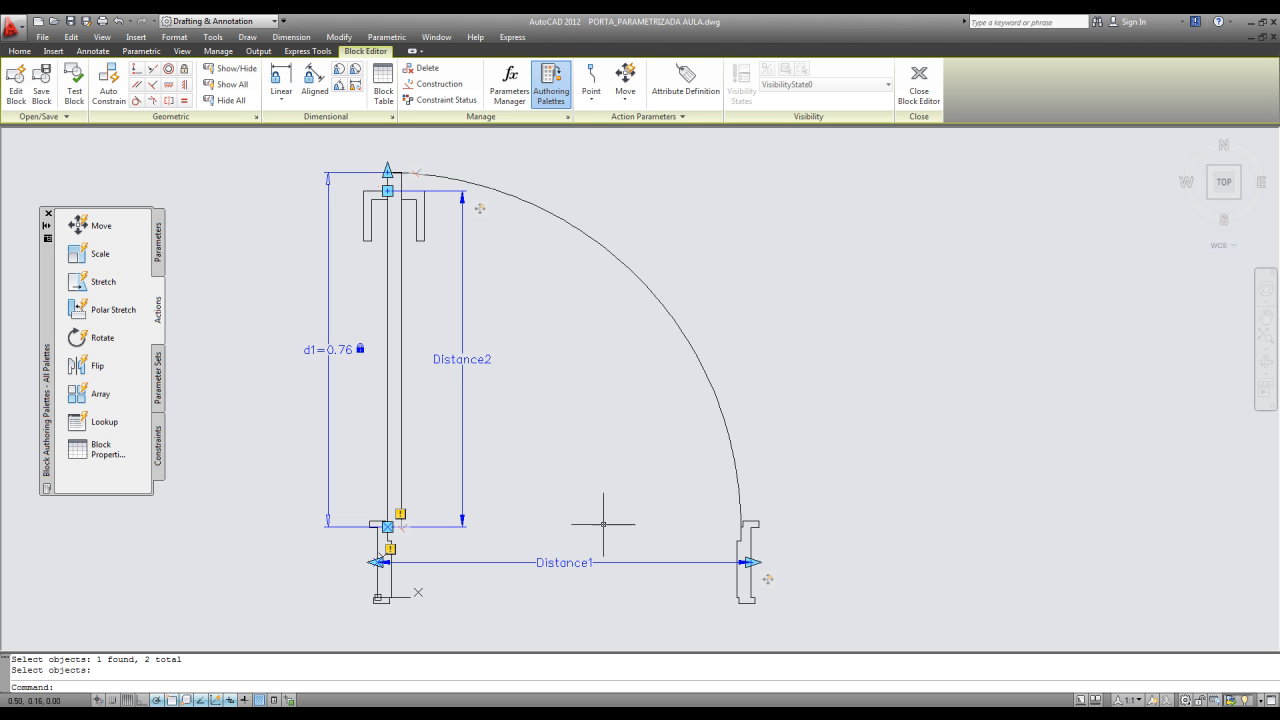
Add a radius dimensional constraint to the door swing arc, with its label inside the swing.
left_click(339, 70)
left_click(660, 302)
left_click(622, 358)
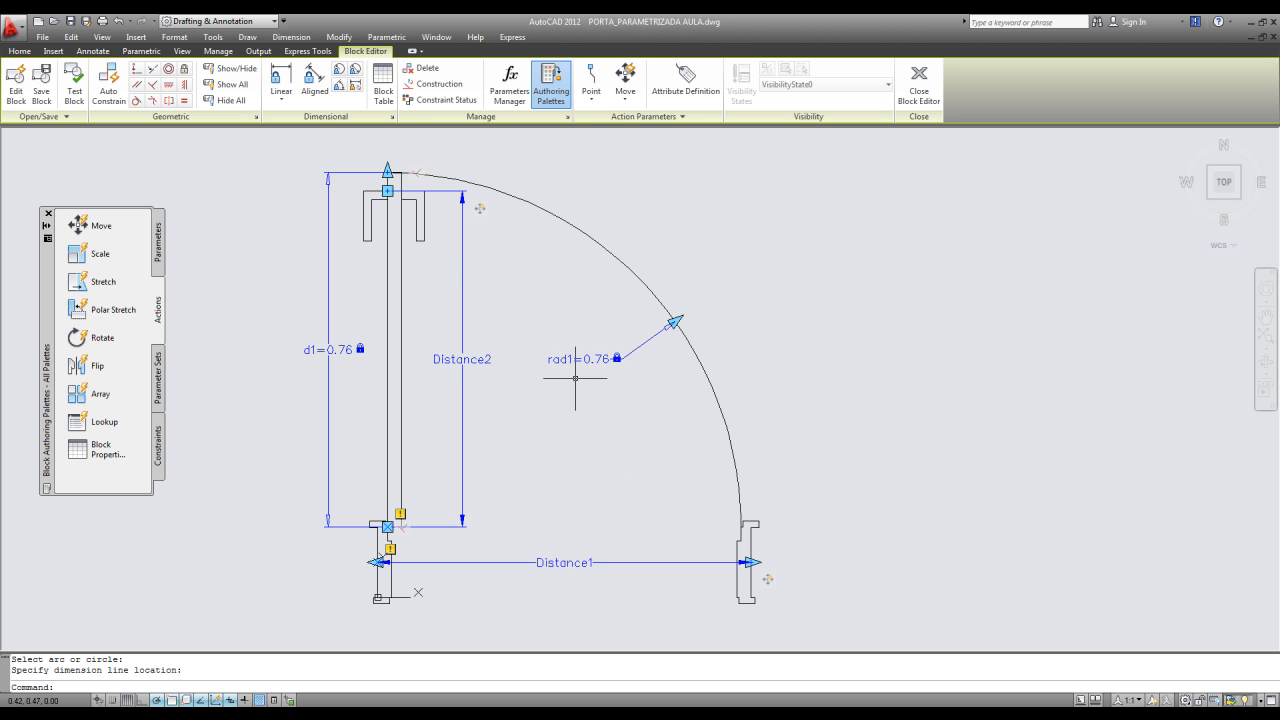
Place a block table with one grip inside the door swing and move its Block Properties Table dialog clear of the door.
left_click(382, 88)
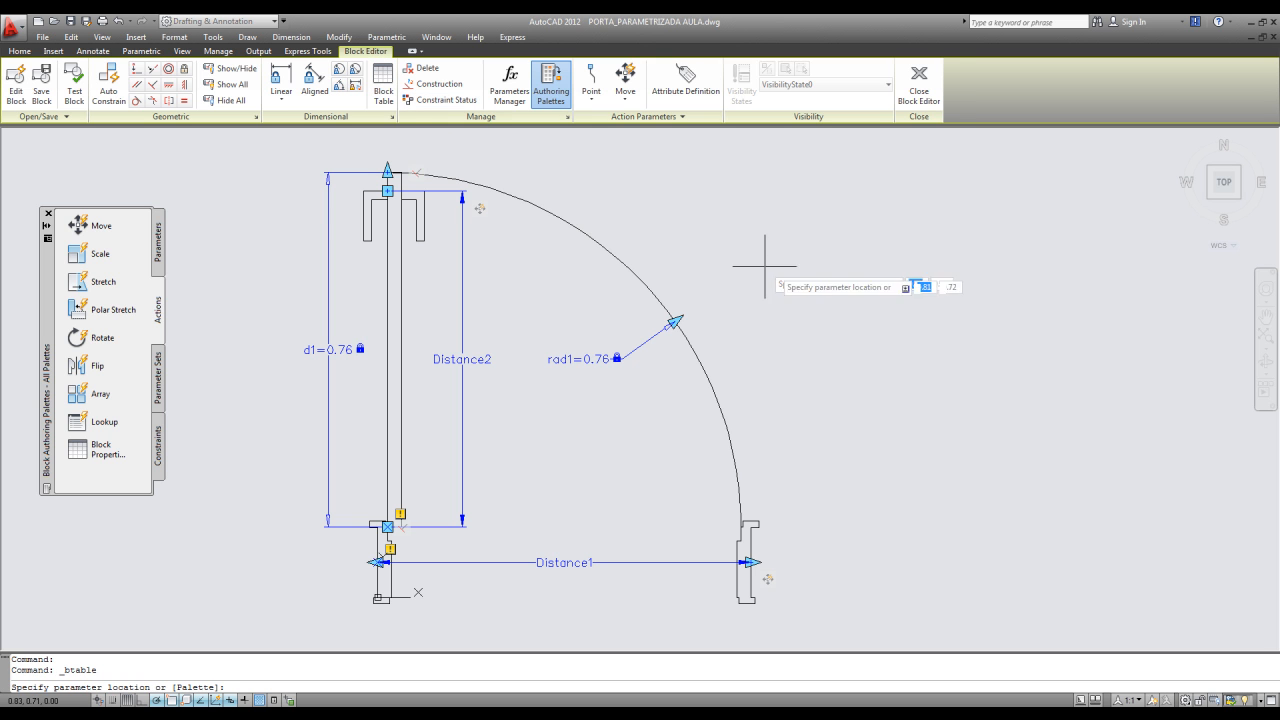
left_click(538, 445)
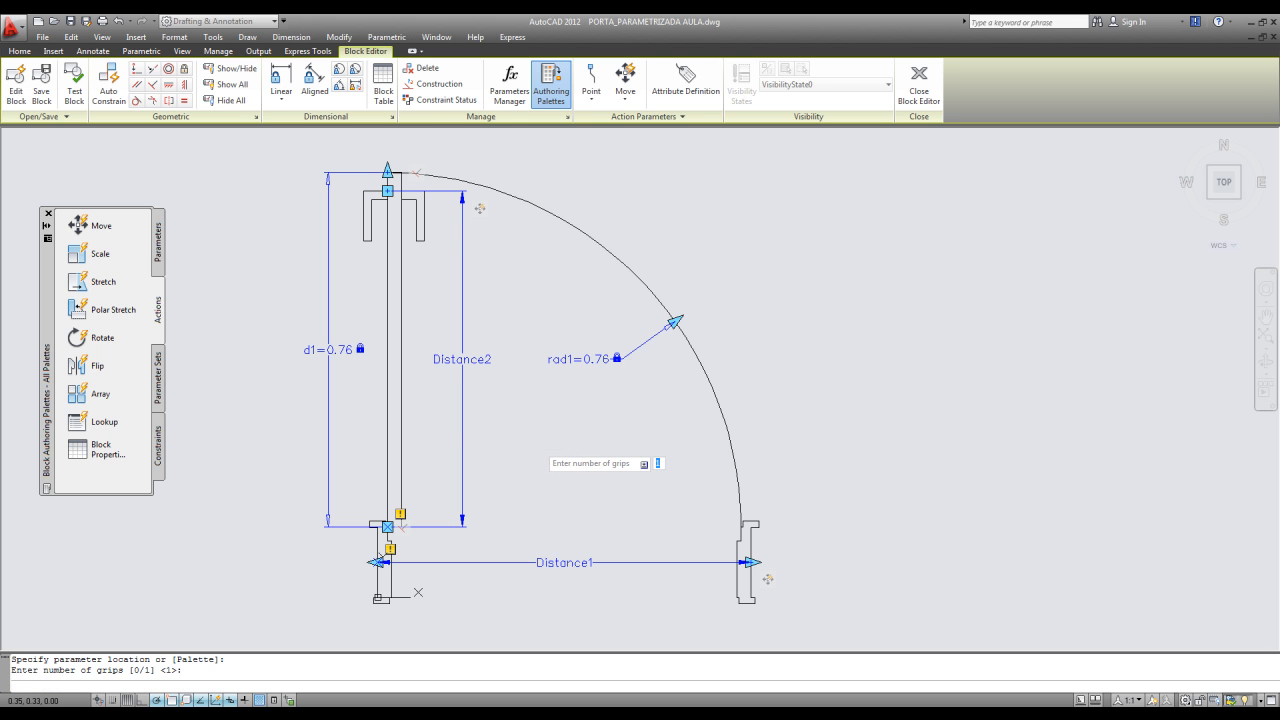
key("Return")
left_click_drag(360, 163, 977, 205)
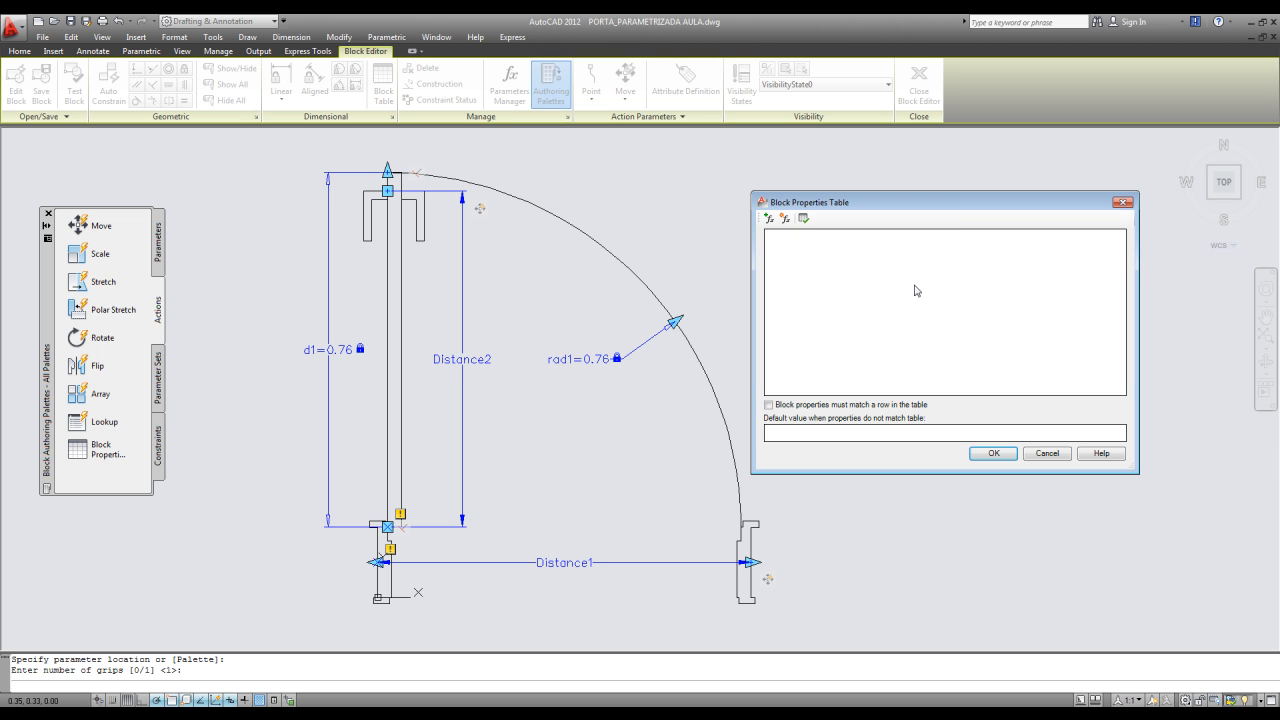
Add the parameter properties Distance1, d1, Distance2 and Angle1 as columns of the block properties table.
left_click(769, 220)
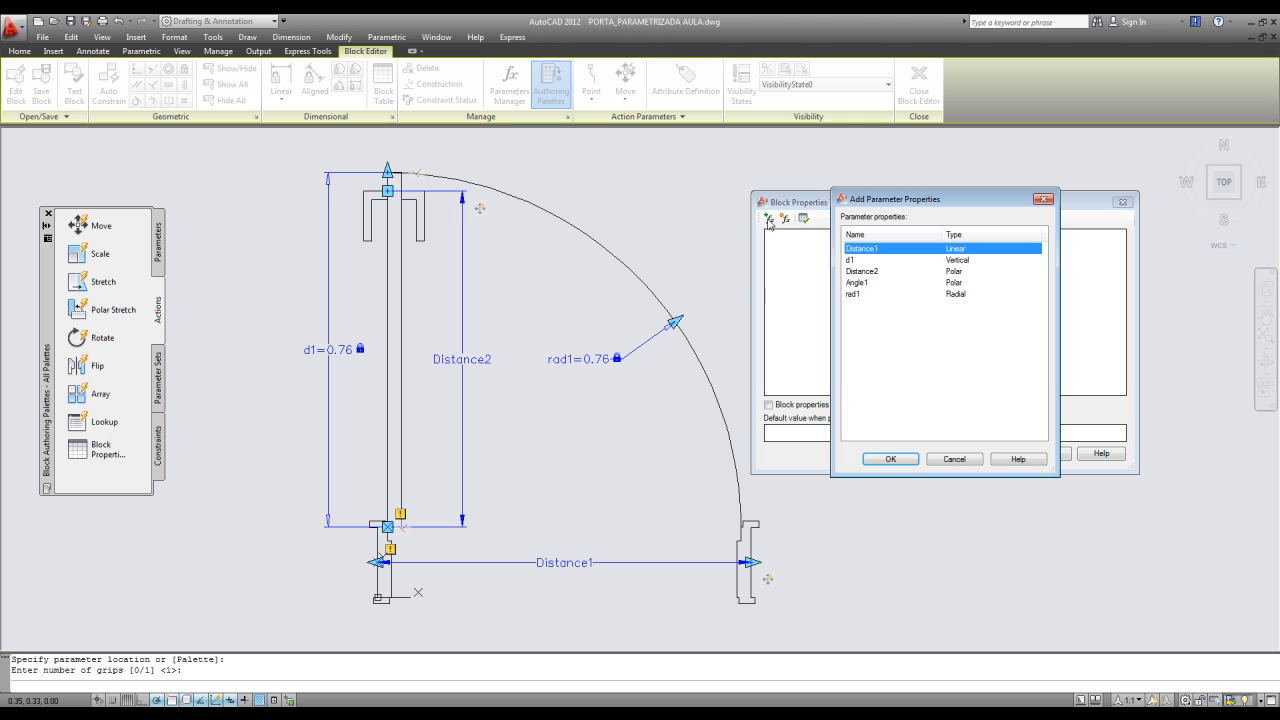
left_click(851, 260, "shift")
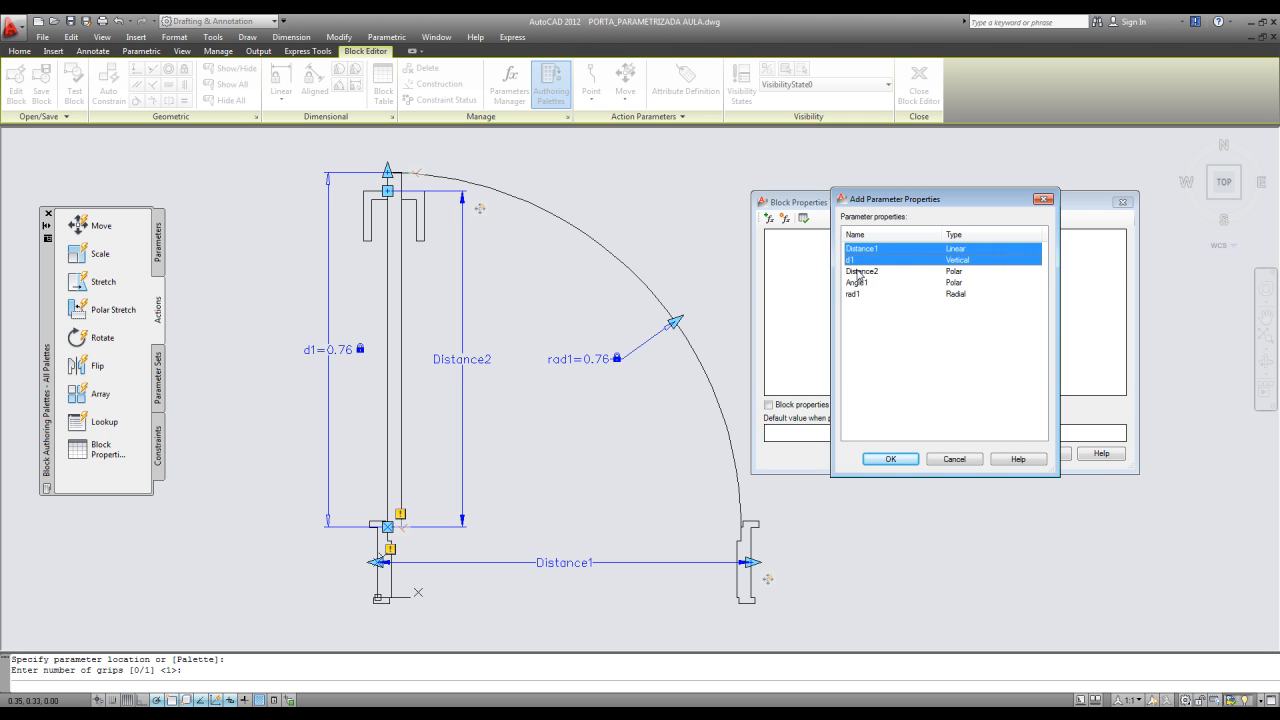
left_click(858, 272, "shift")
left_click(865, 286, "shift")
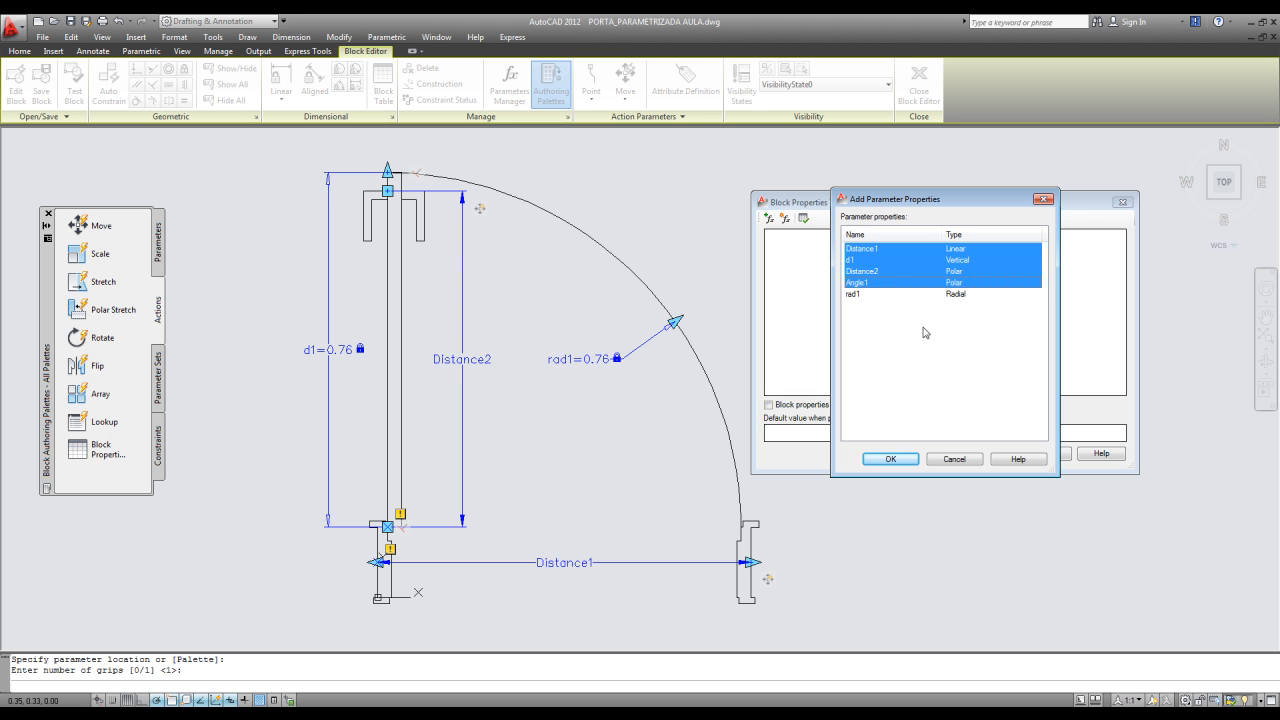
left_click(893, 461)
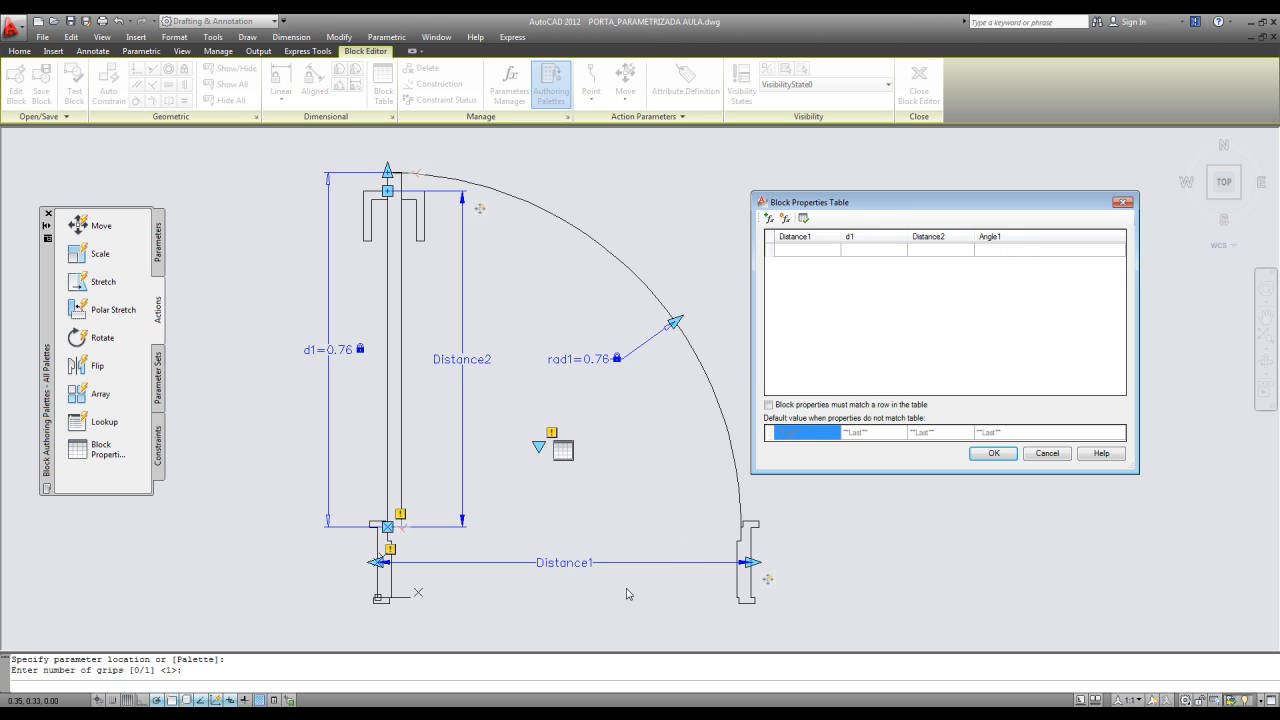
Fill the first row of the block properties table with Distance1 0.80, d1 0.76 and Distance2 0.72.
left_click(801, 257)
type("0.80")
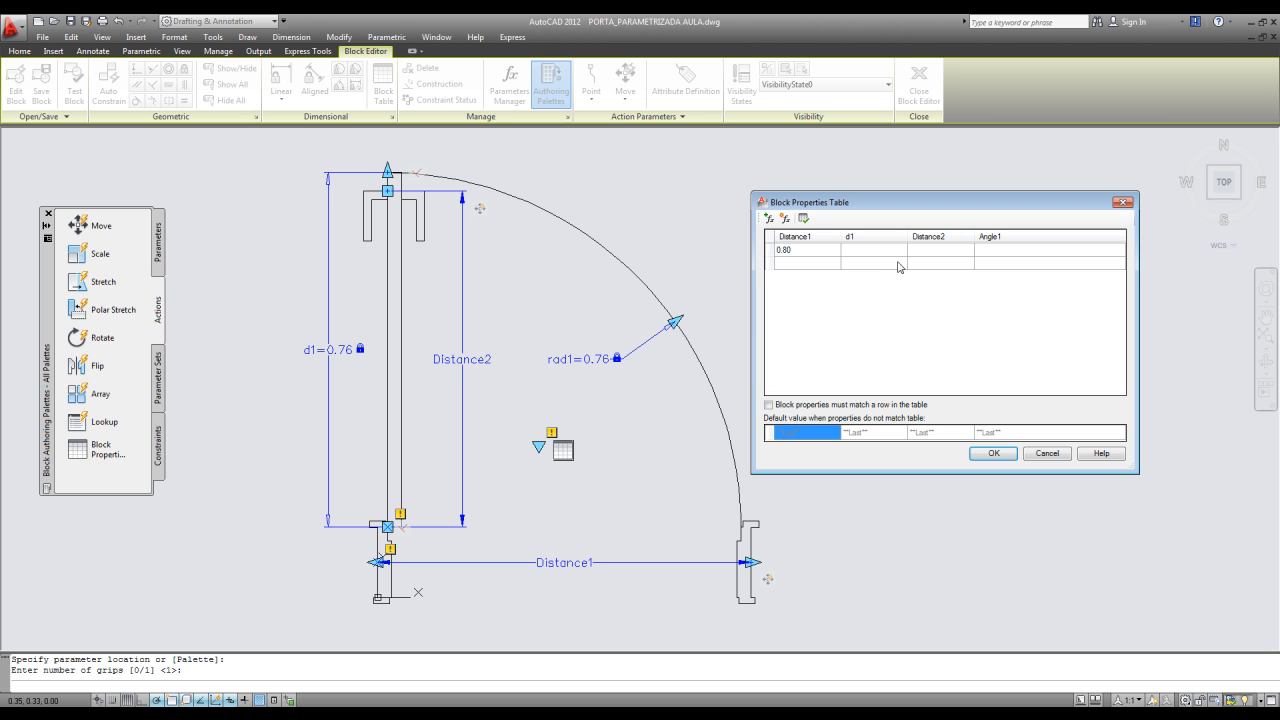
left_click(886, 253)
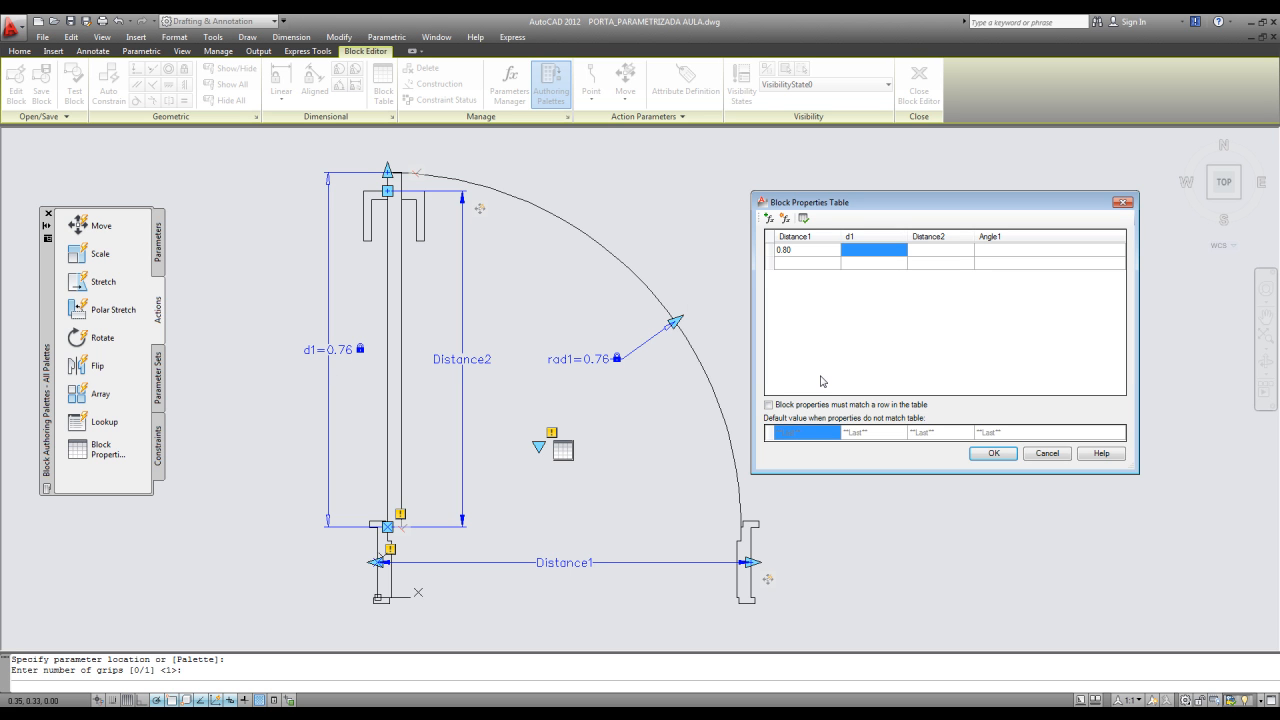
type("0.76")
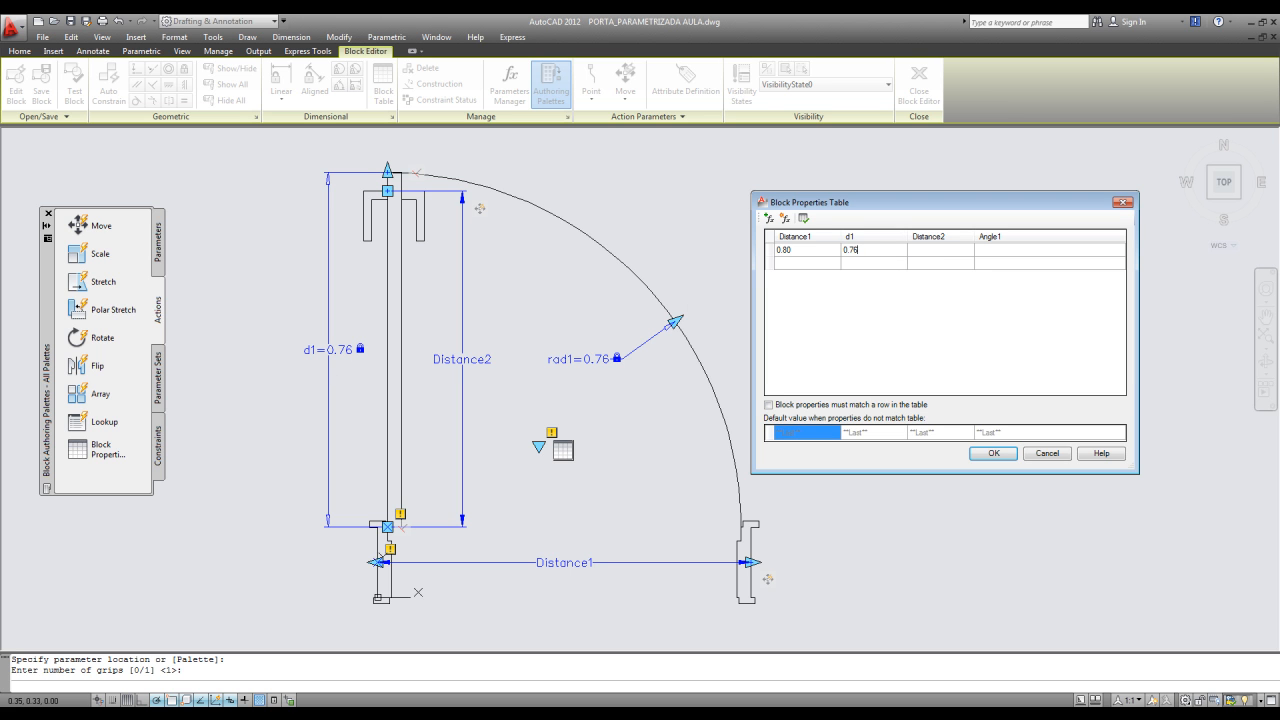
left_click(943, 252)
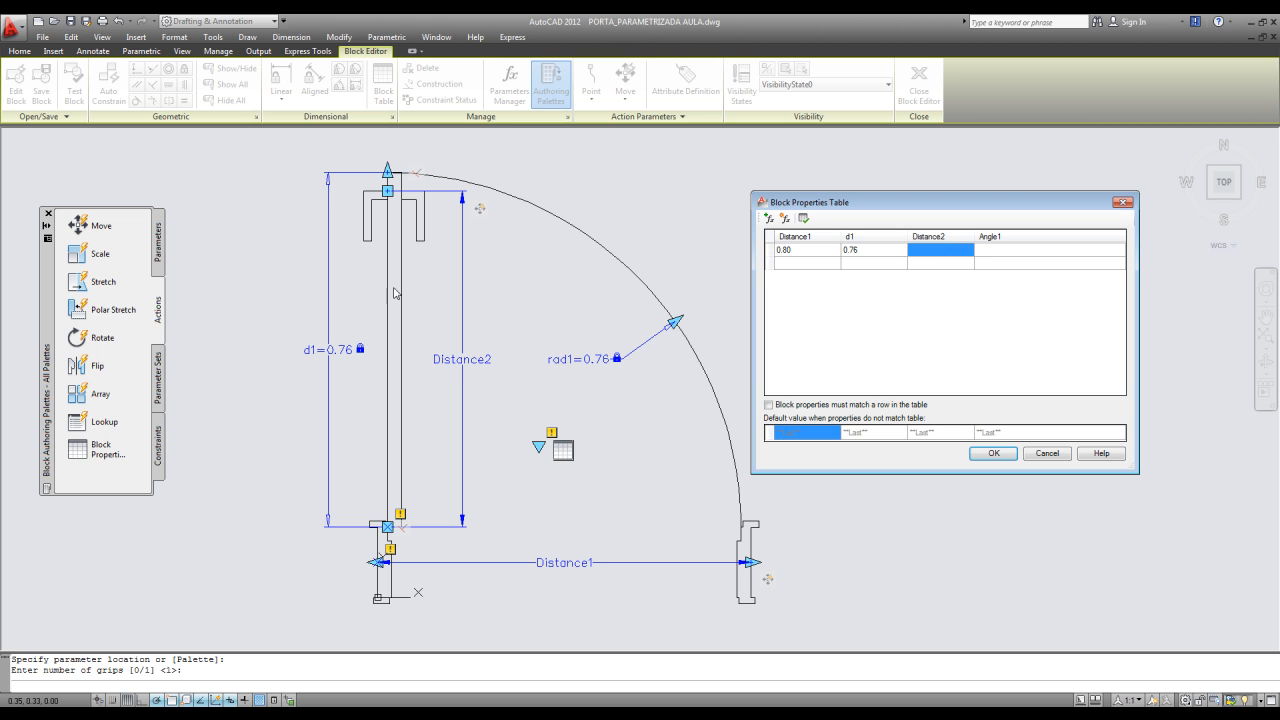
type("0.7")
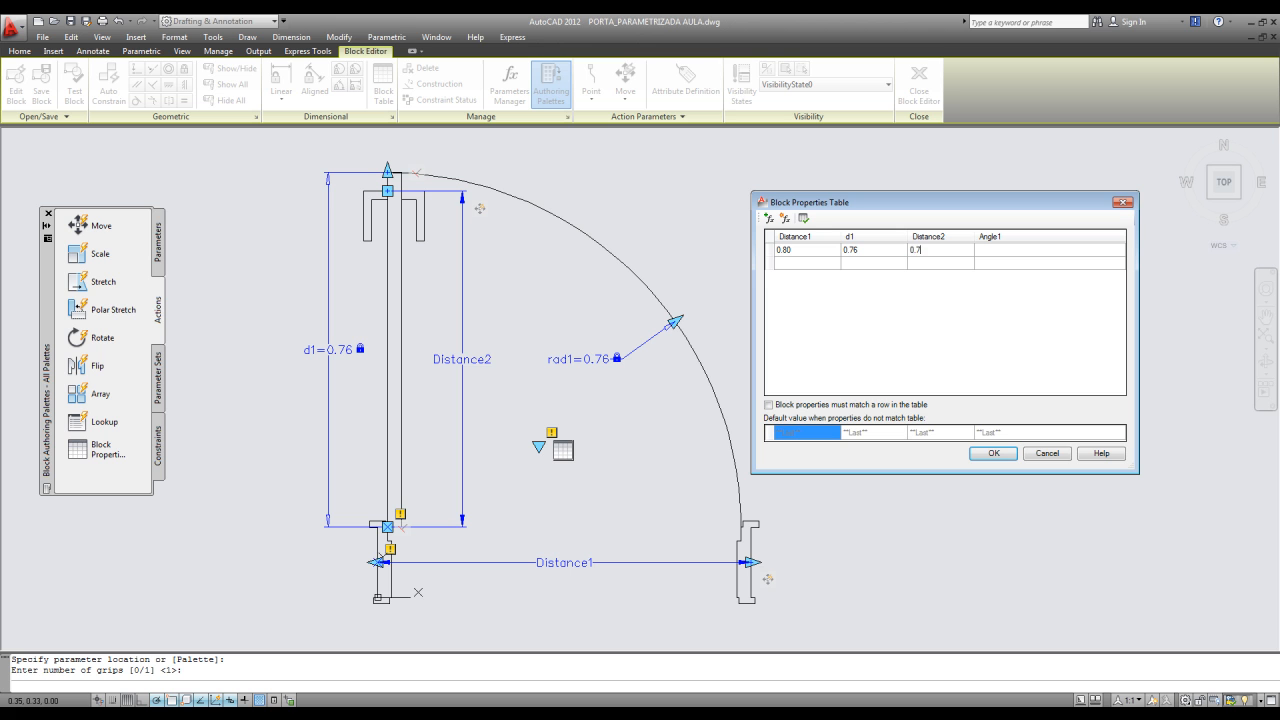
left_click(1002, 252)
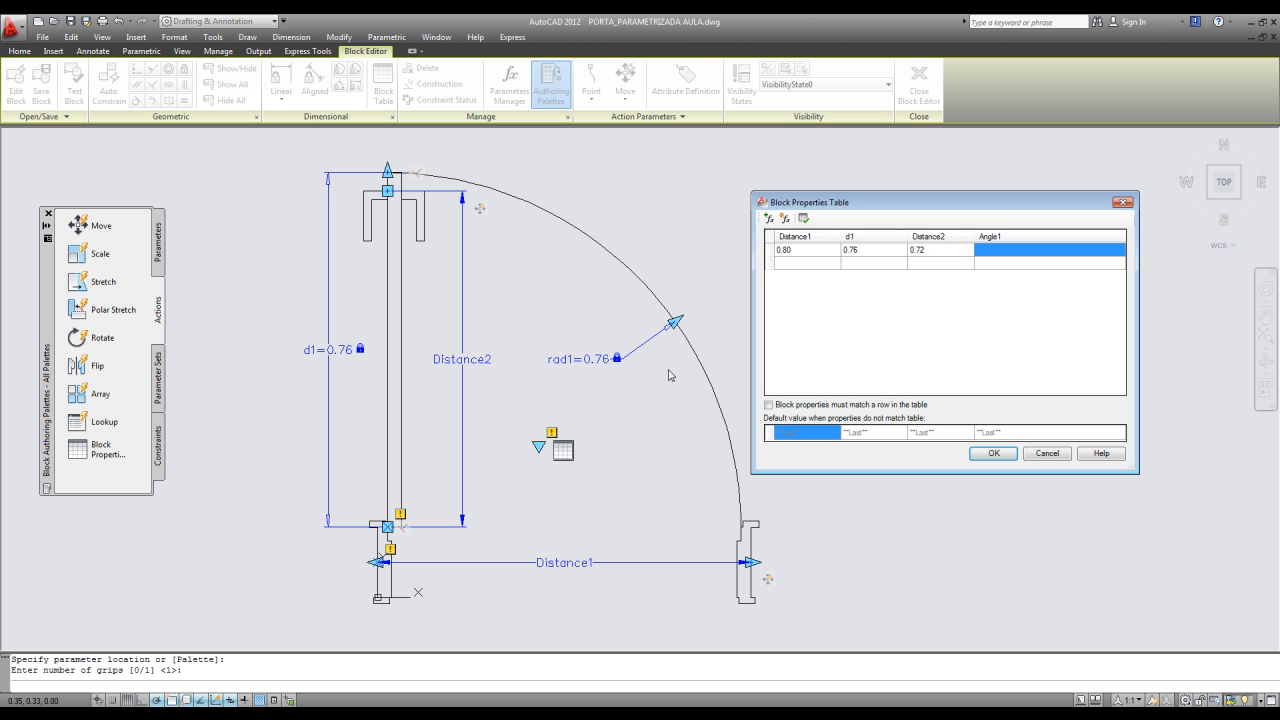
Replace the table's Angle1 column with the radial parameter rad1 and set its first-row value to 0.76.
left_click(769, 218)
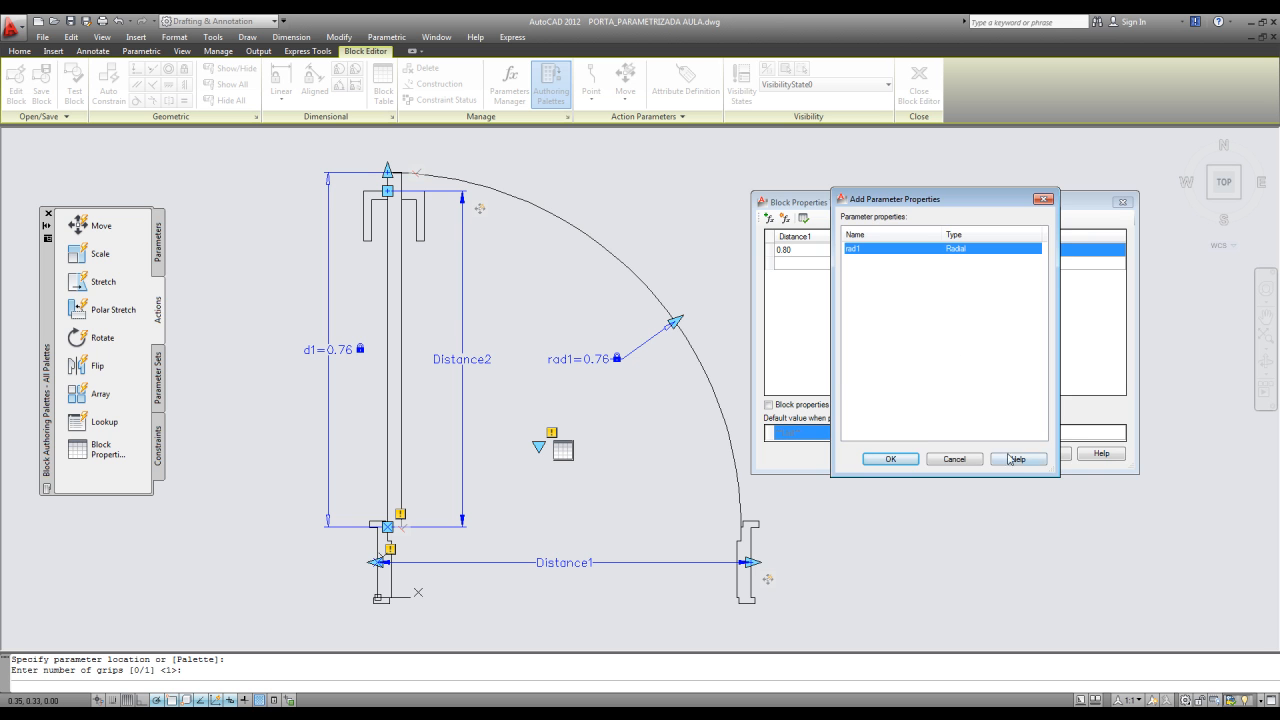
left_click(962, 459)
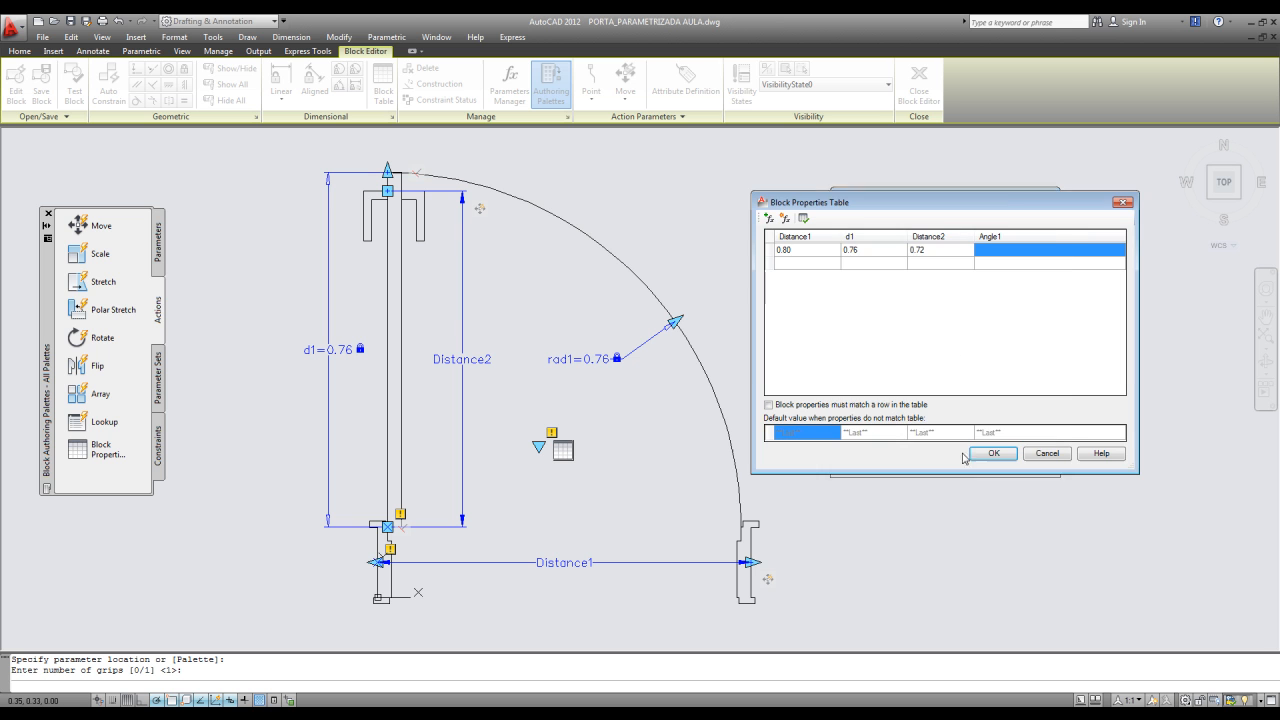
left_click(769, 218)
left_click(889, 459)
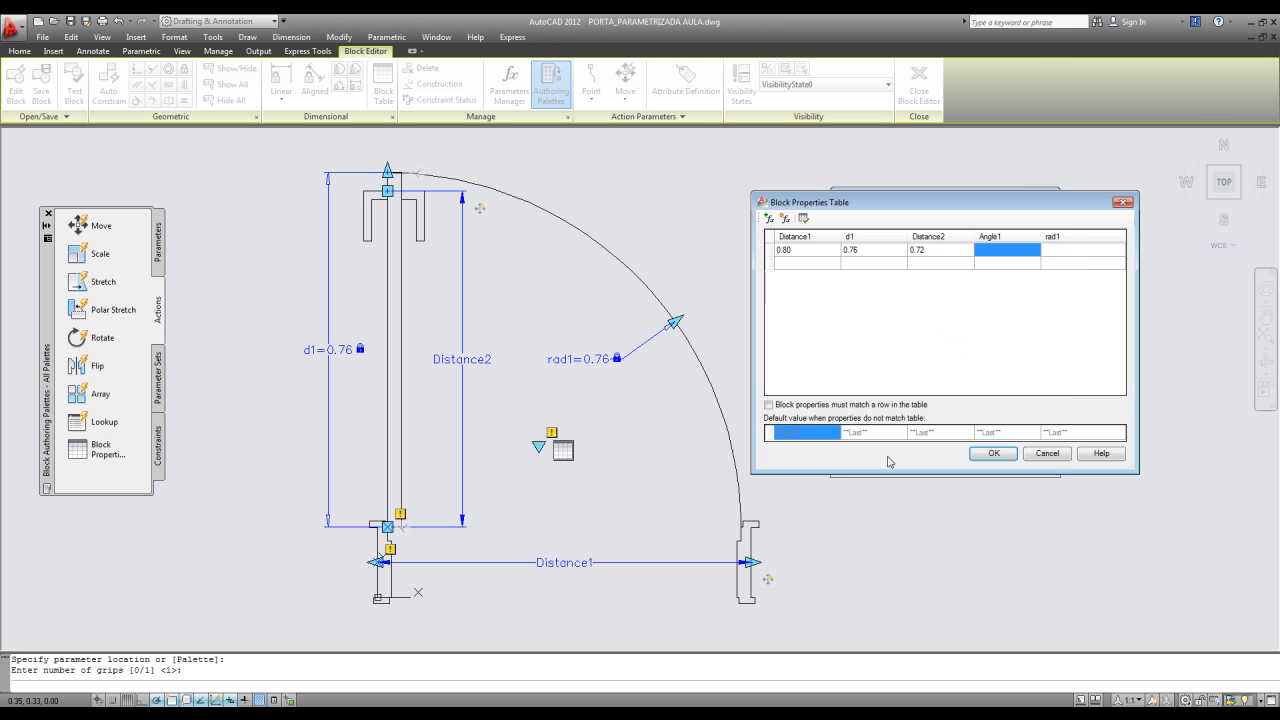
right_click(1016, 240)
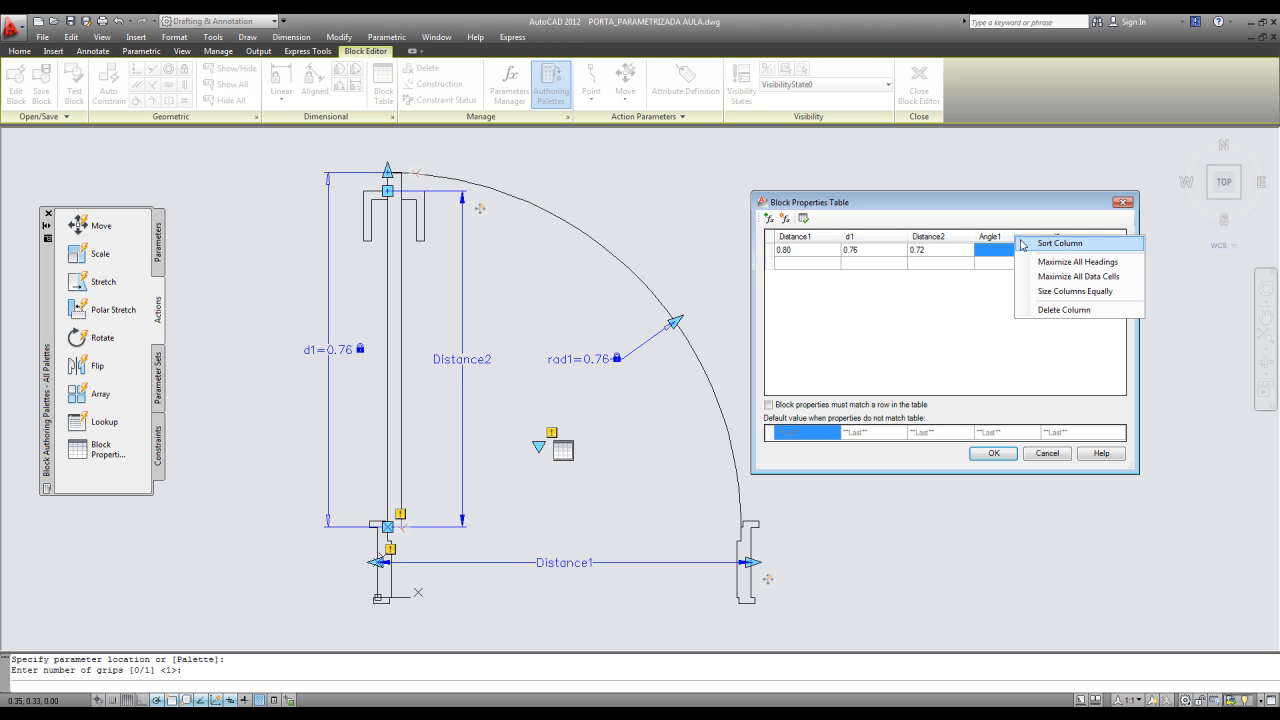
left_click(1060, 310)
left_click(1004, 253)
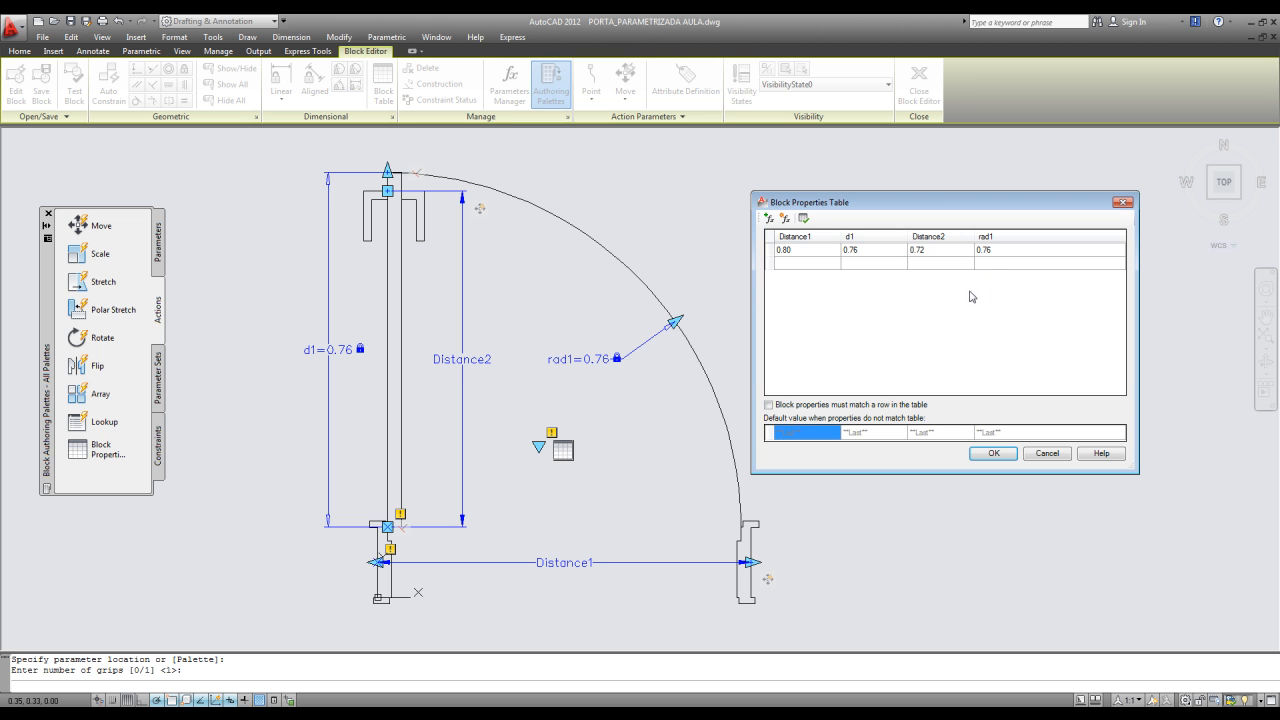
Fill the second row of the block properties table with Distance1 0.70, d1 0.66, Distance2 0.62 and rad1 0.66.
left_click(795, 264)
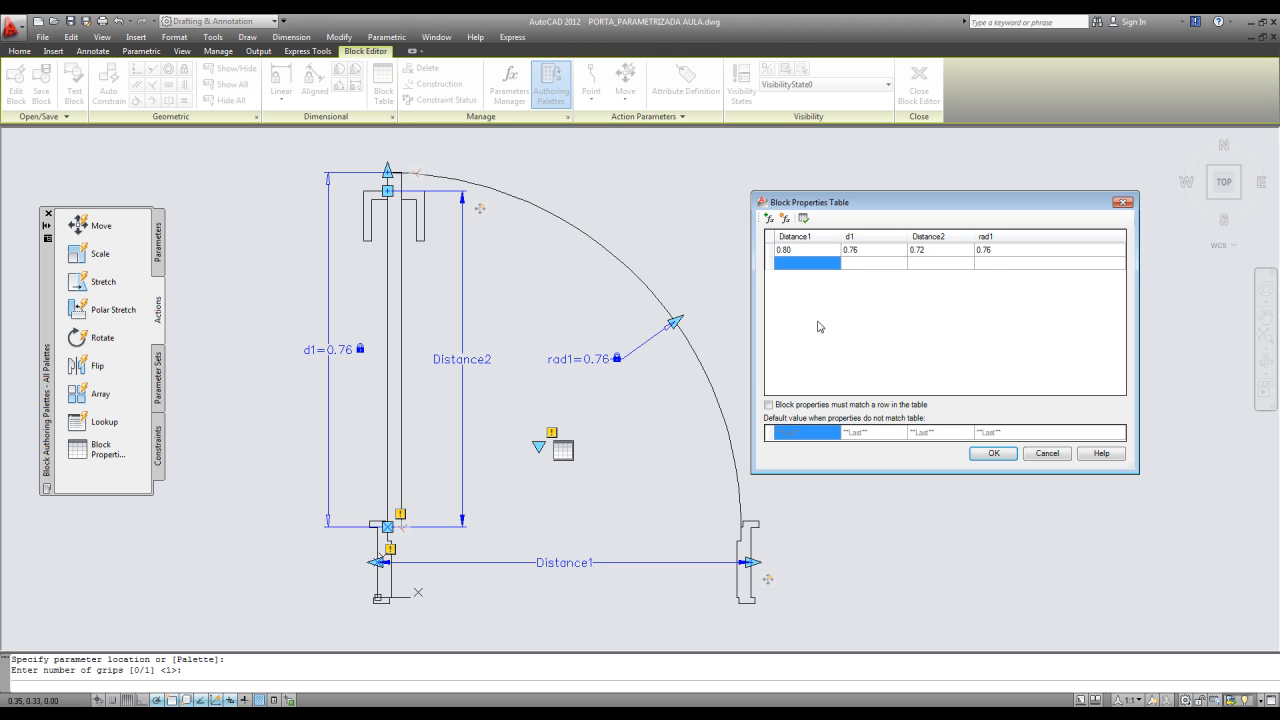
type("0.70")
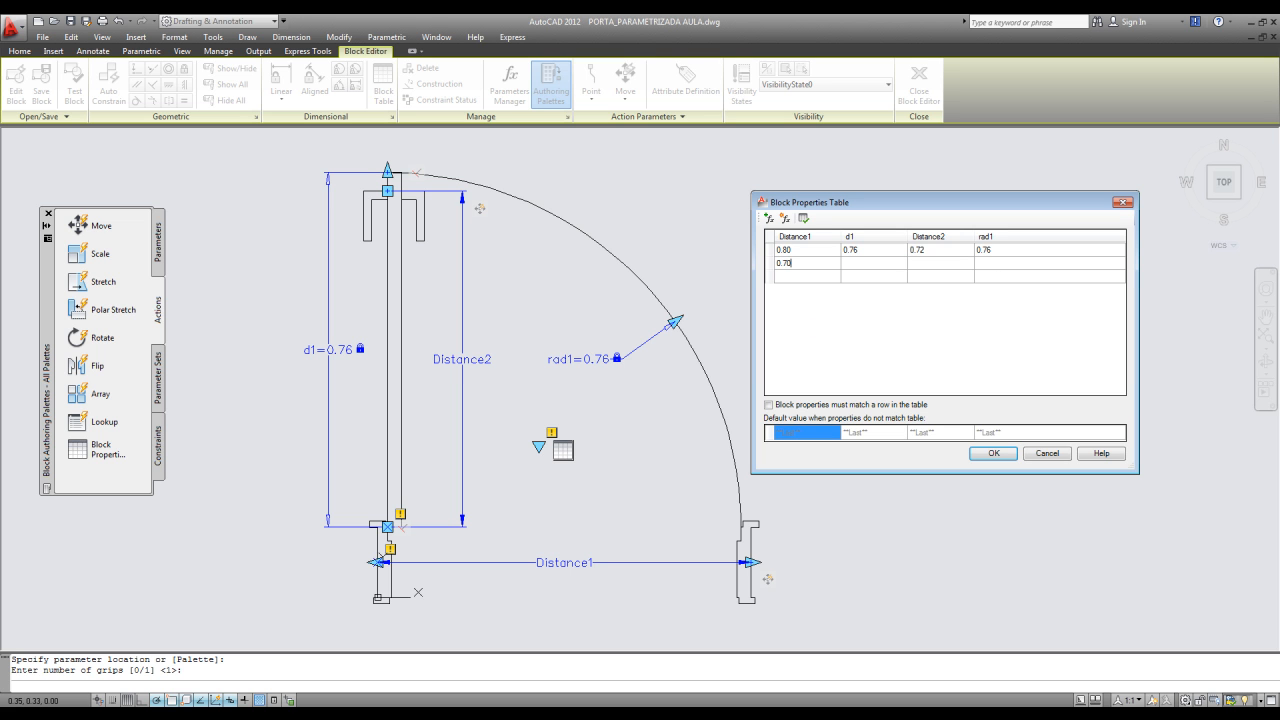
left_click(861, 264)
type("0.66")
left_click(938, 264)
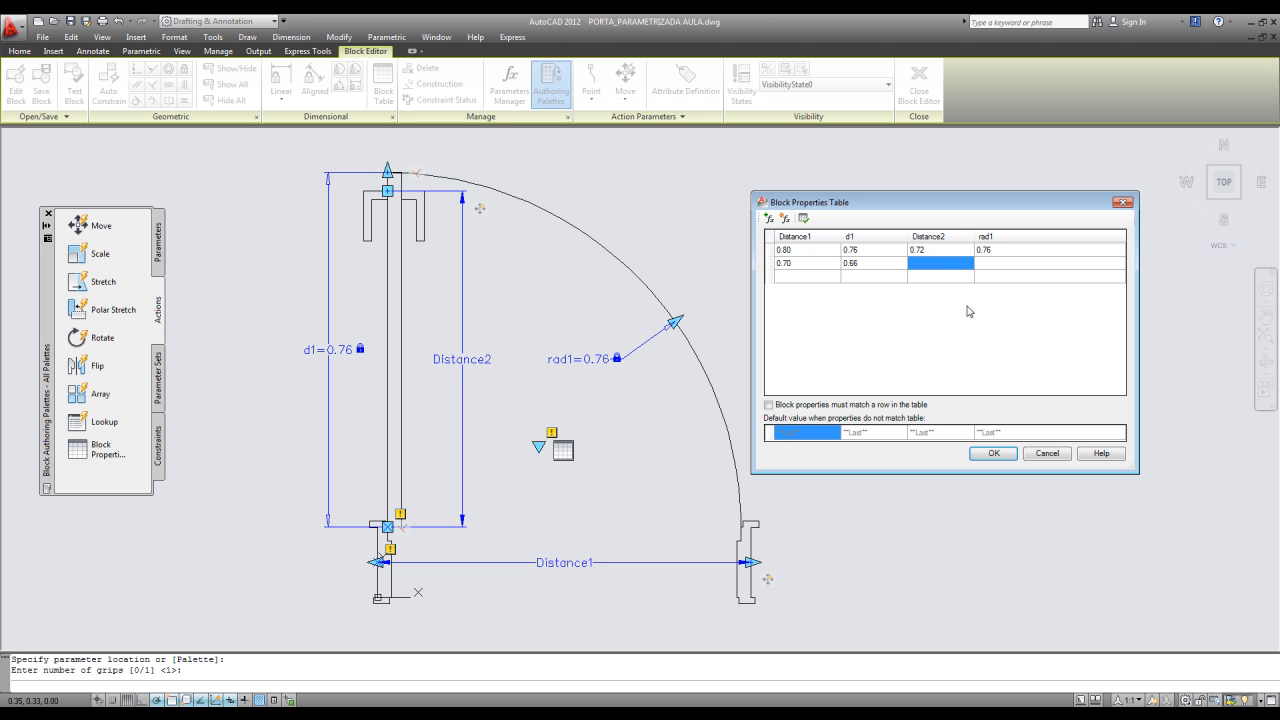
type("0.62")
left_click(1001, 264)
type("0")
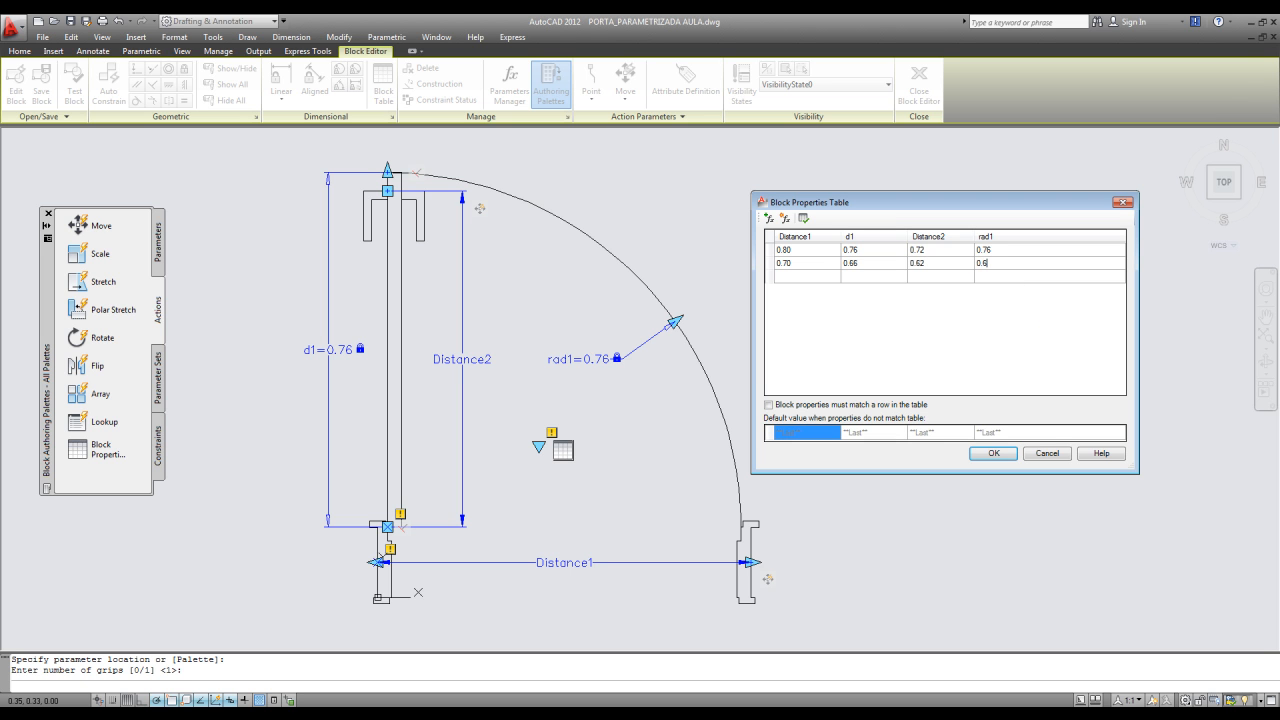
Fill the third row of the block properties table with Distance1 0.60, d1 0.56, Distance2 0.52 and rad1 0.56.
left_click(810, 277)
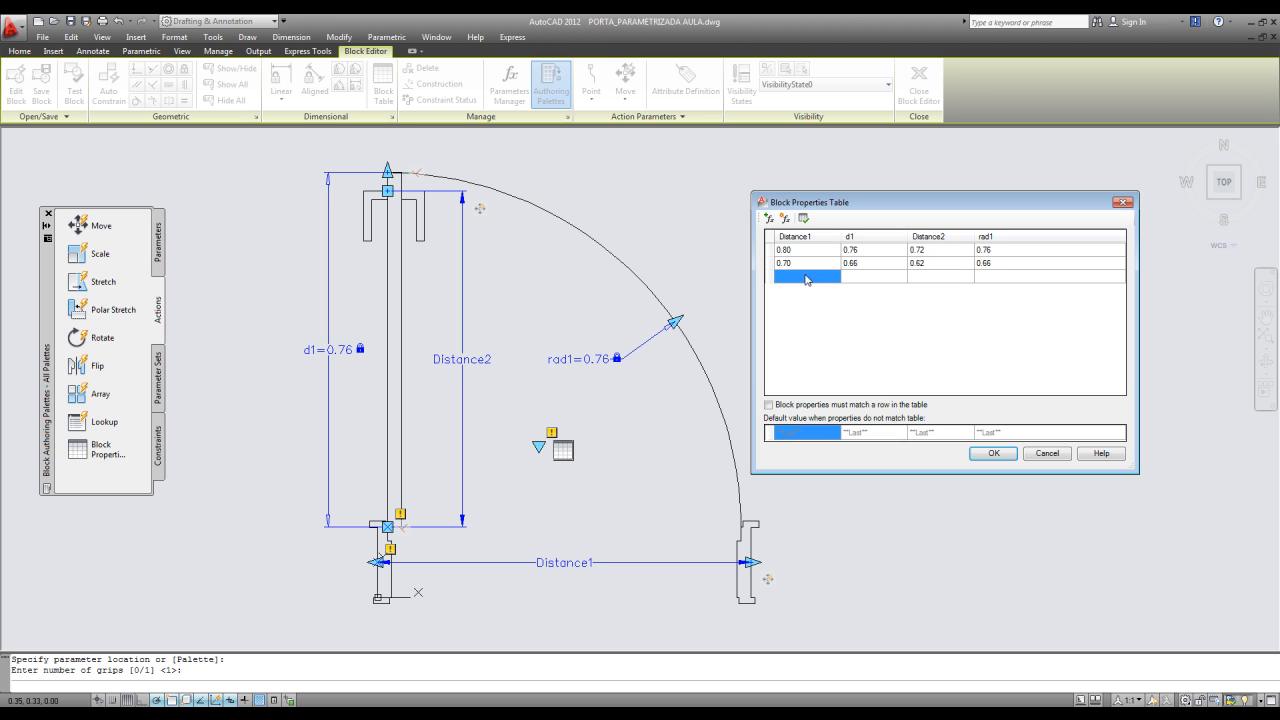
type("0.6")
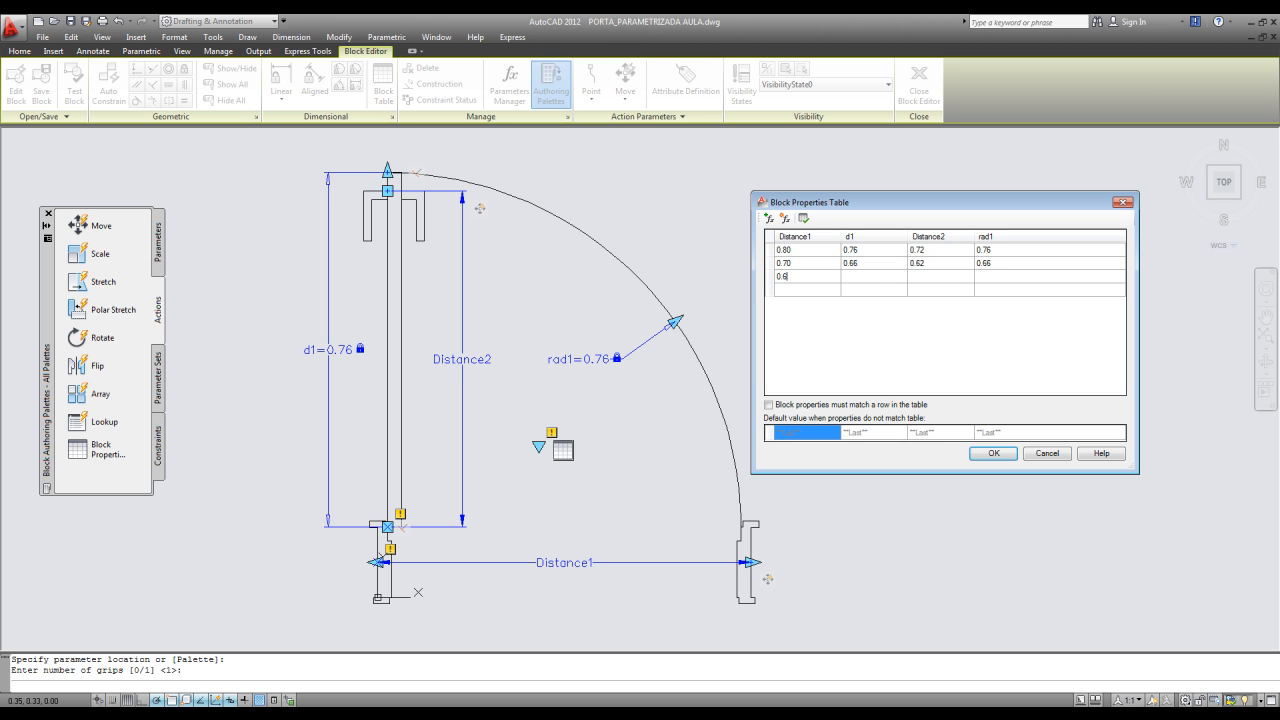
type("0")
left_click(862, 277)
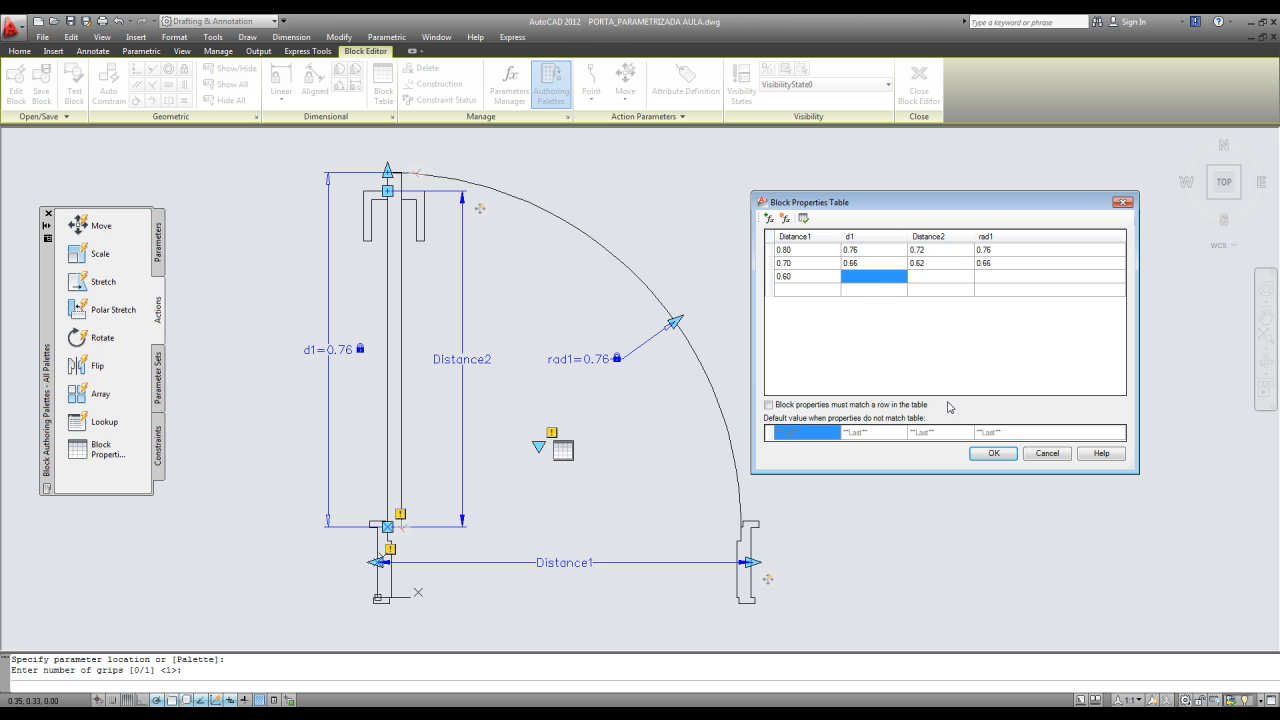
type("0.56")
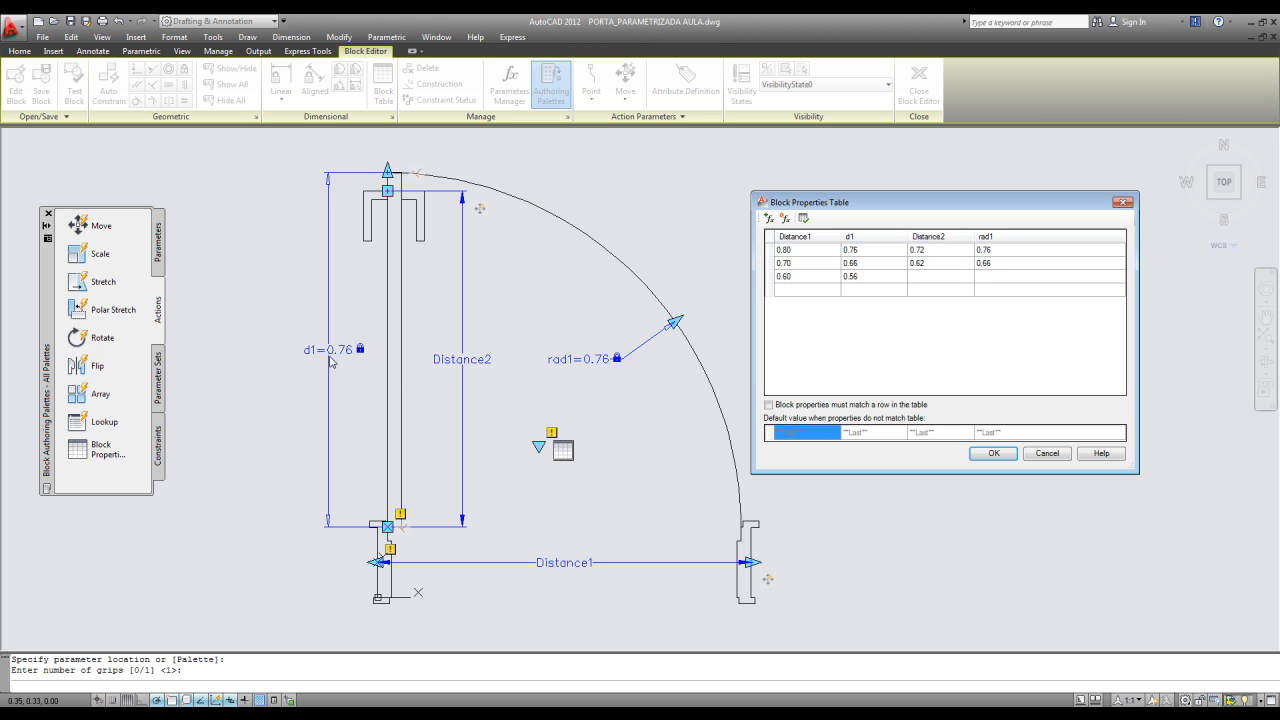
left_click(930, 278)
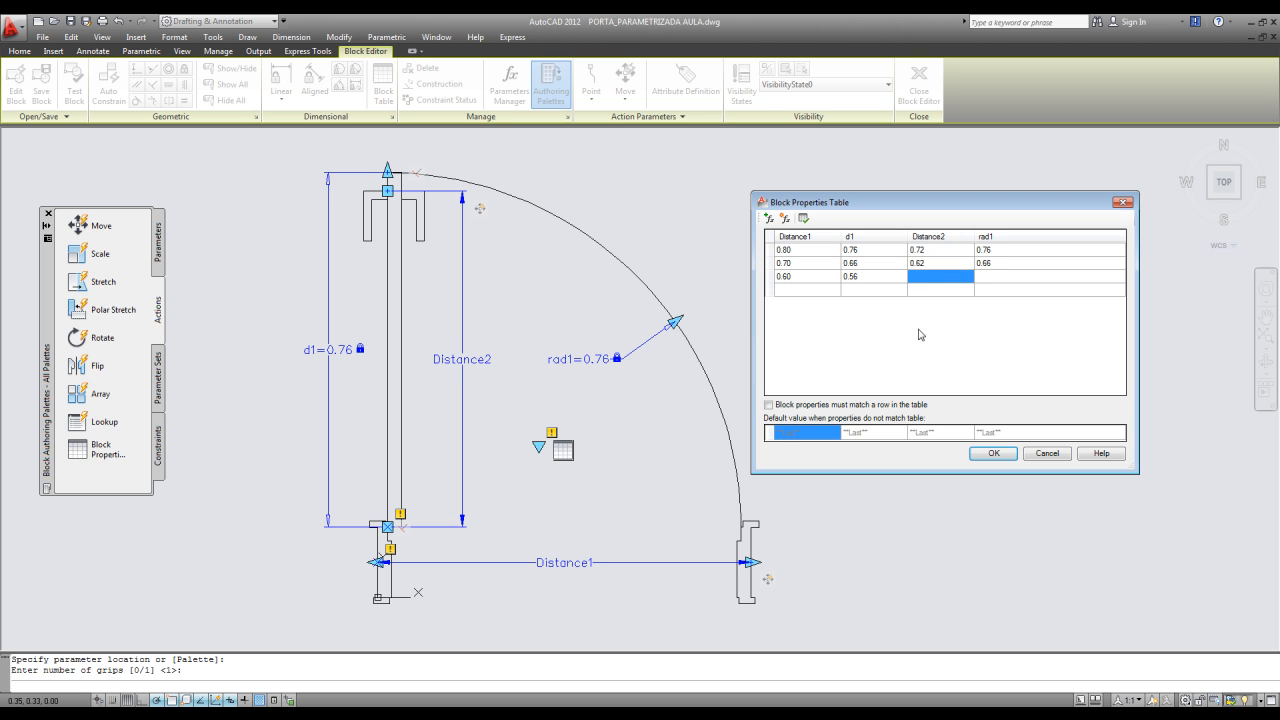
type("0.52")
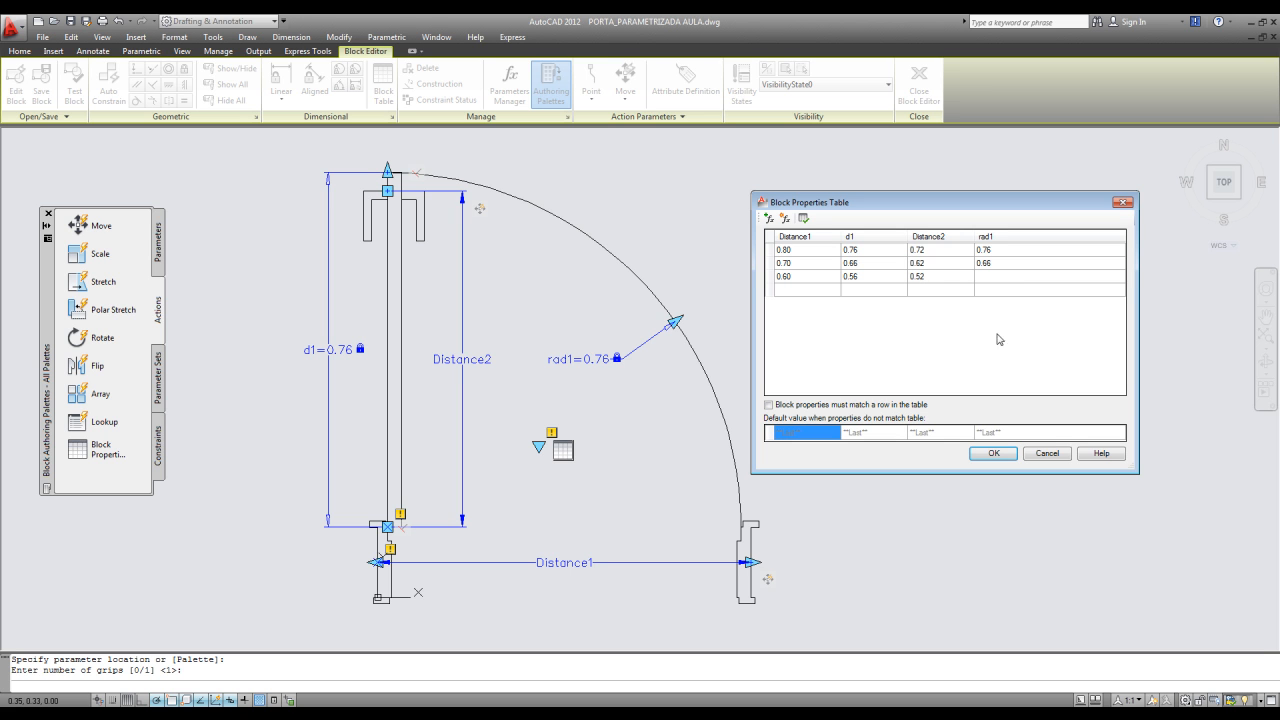
left_click(992, 279)
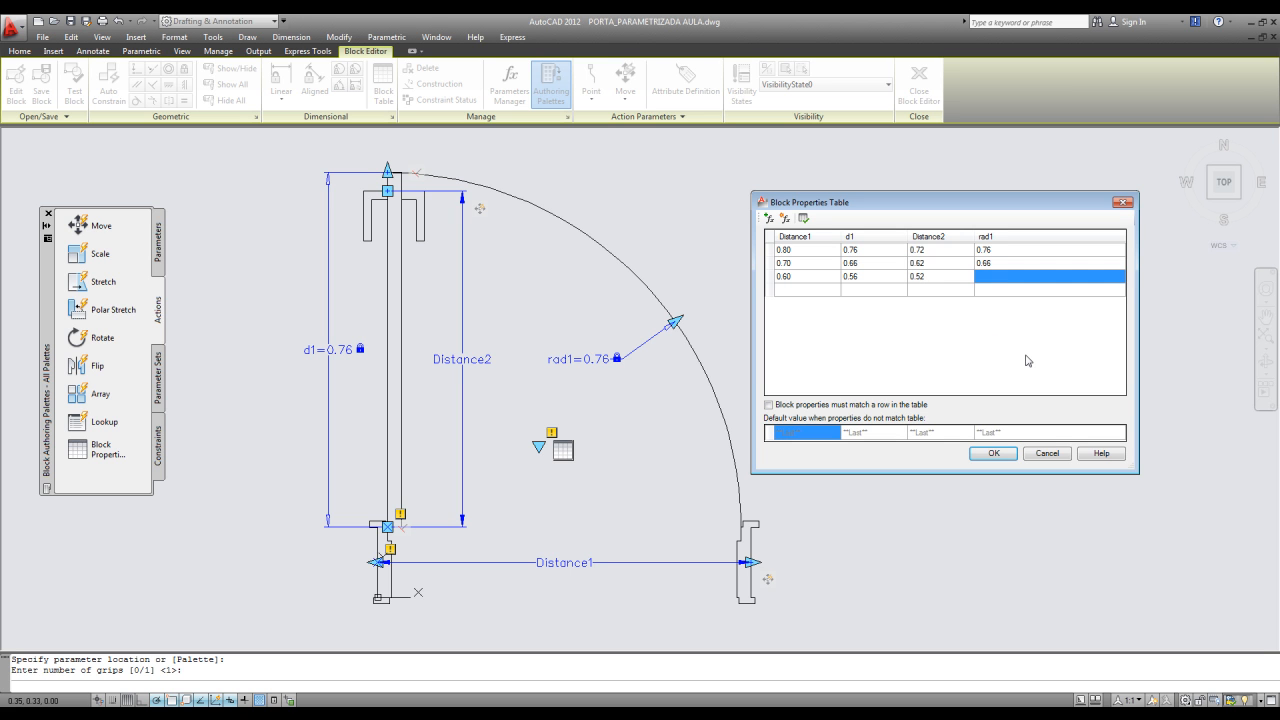
type("0.56")
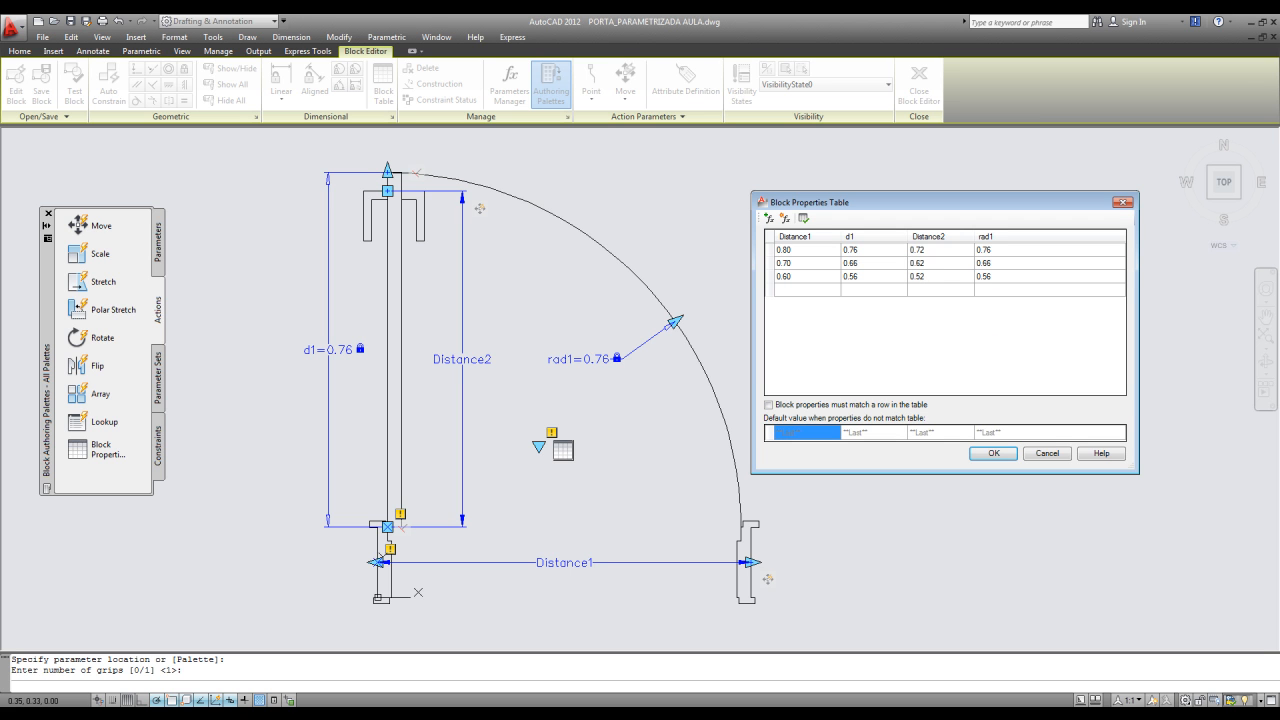
Accept the block properties table and exit the Block Editor, saving the changes to the door block.
left_click(994, 454)
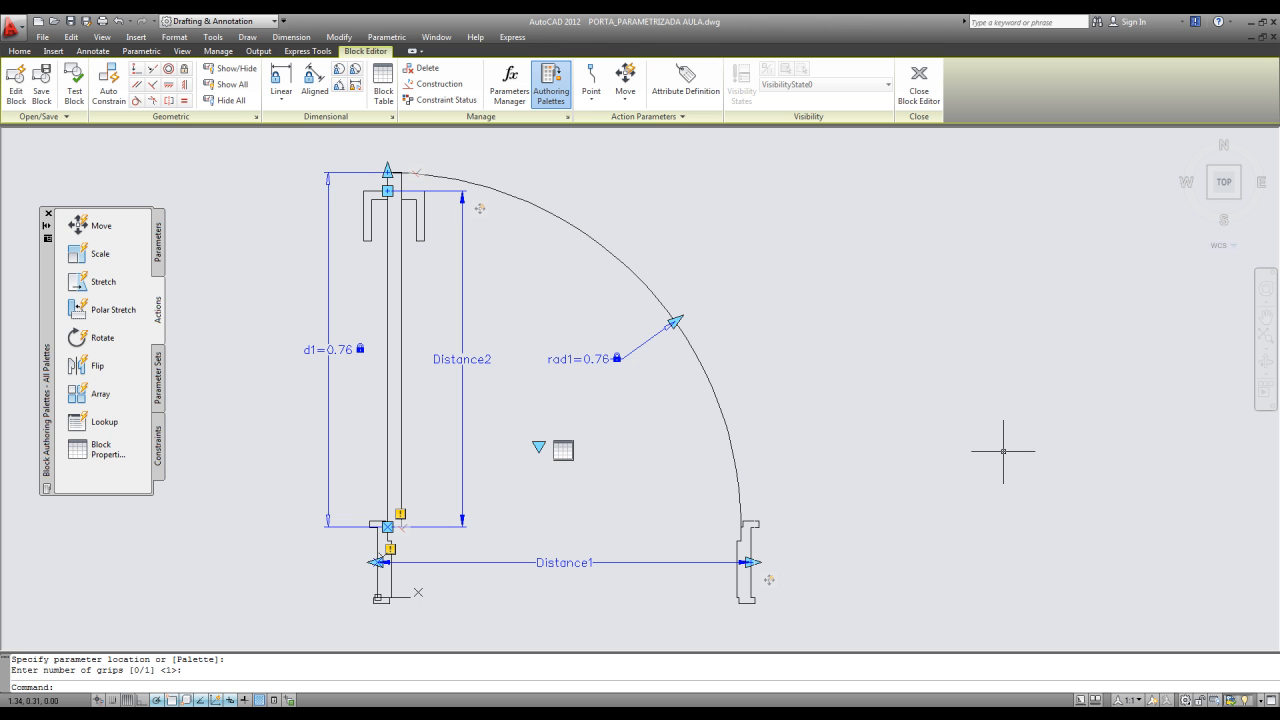
left_click(919, 90)
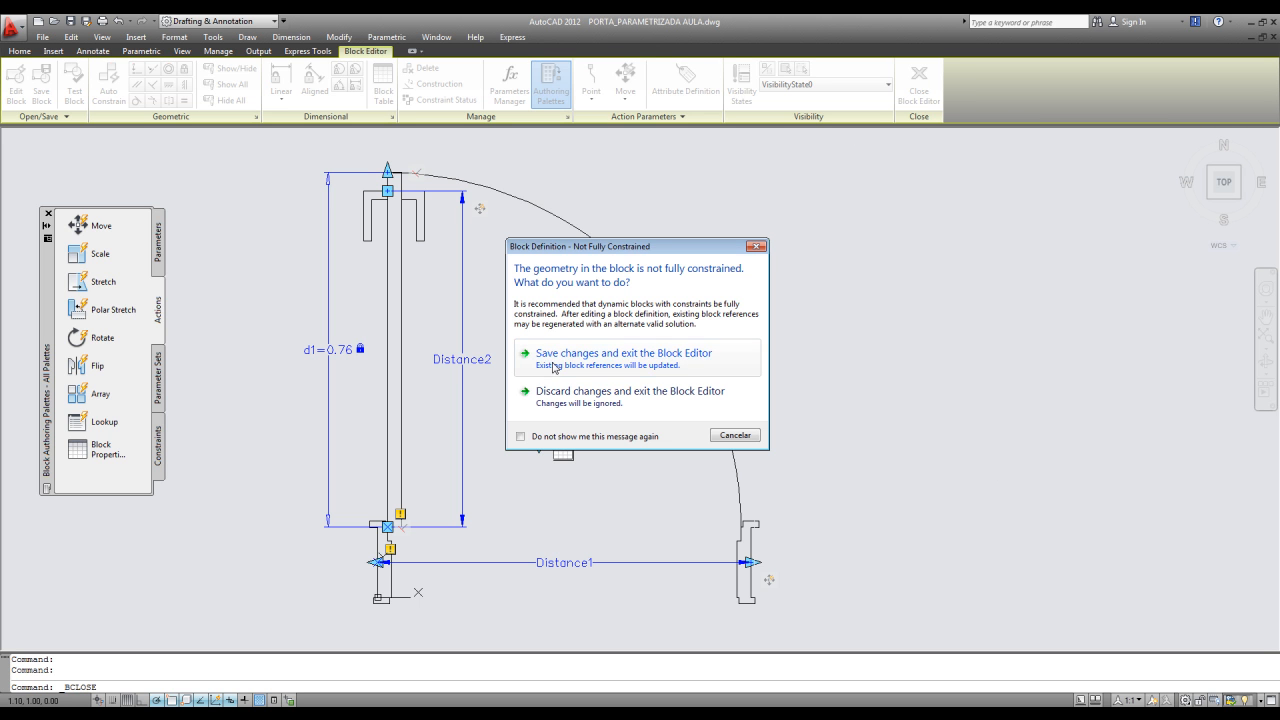
left_click(556, 360)
Write the door block PORTA 001 to the Desktop as PORTA 001.dwg, with insert units in millimeters.
left_click(455, 325)
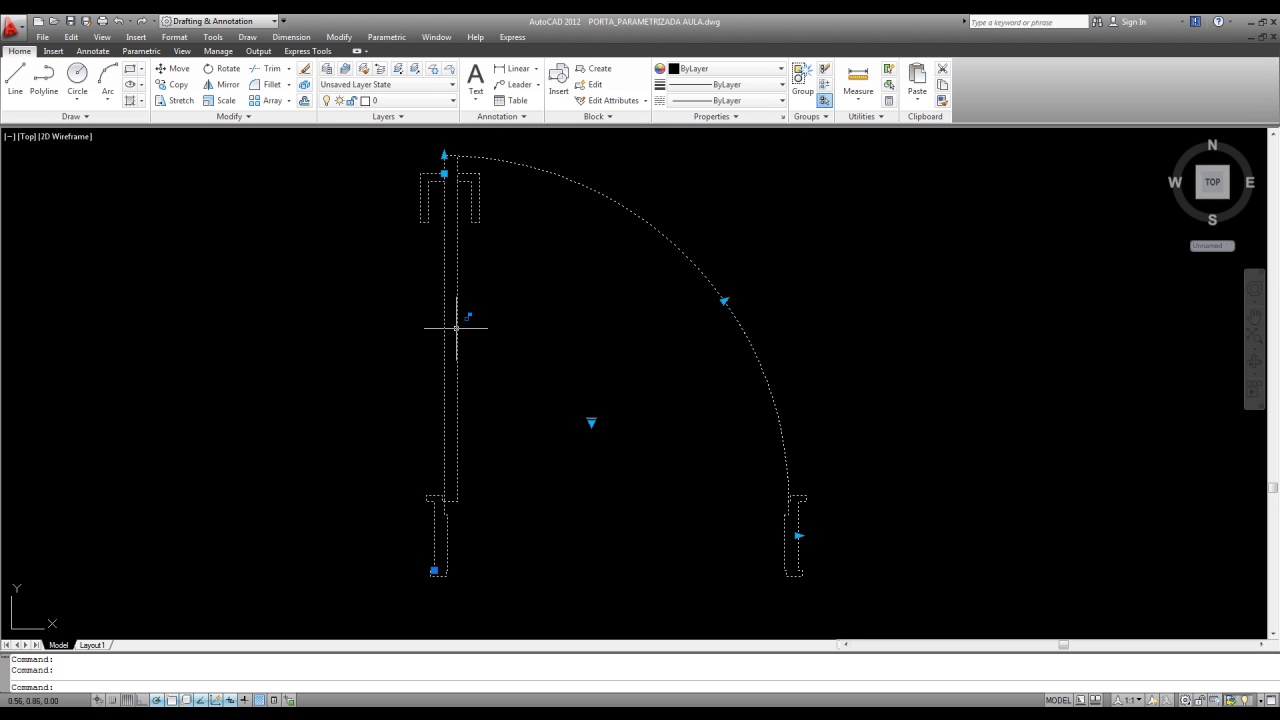
type("W")
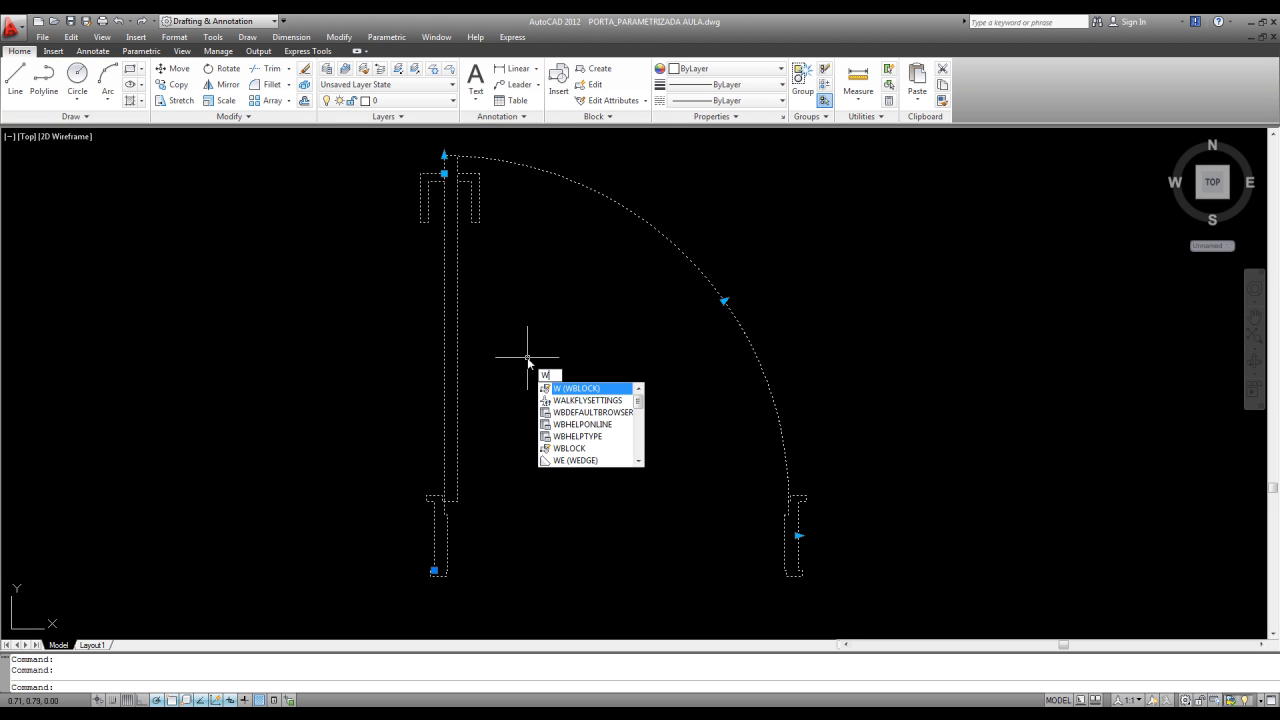
key("Return")
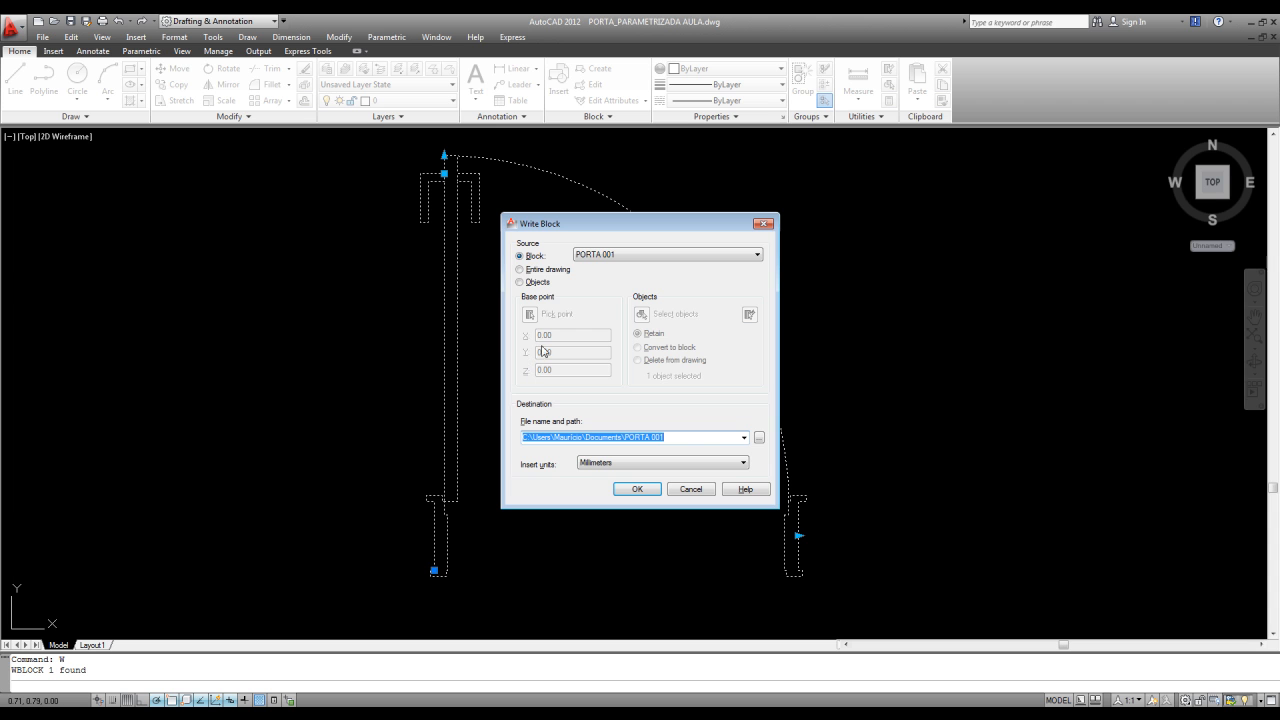
left_click(759, 438)
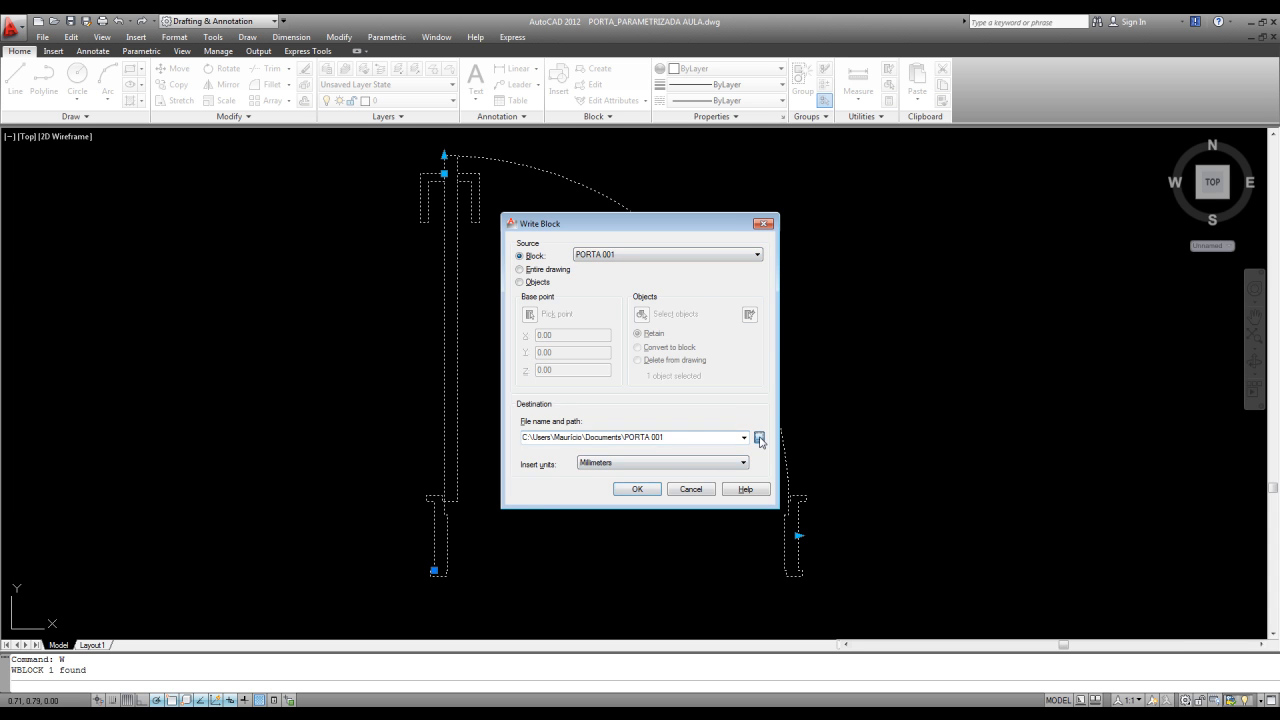
left_click(480, 436)
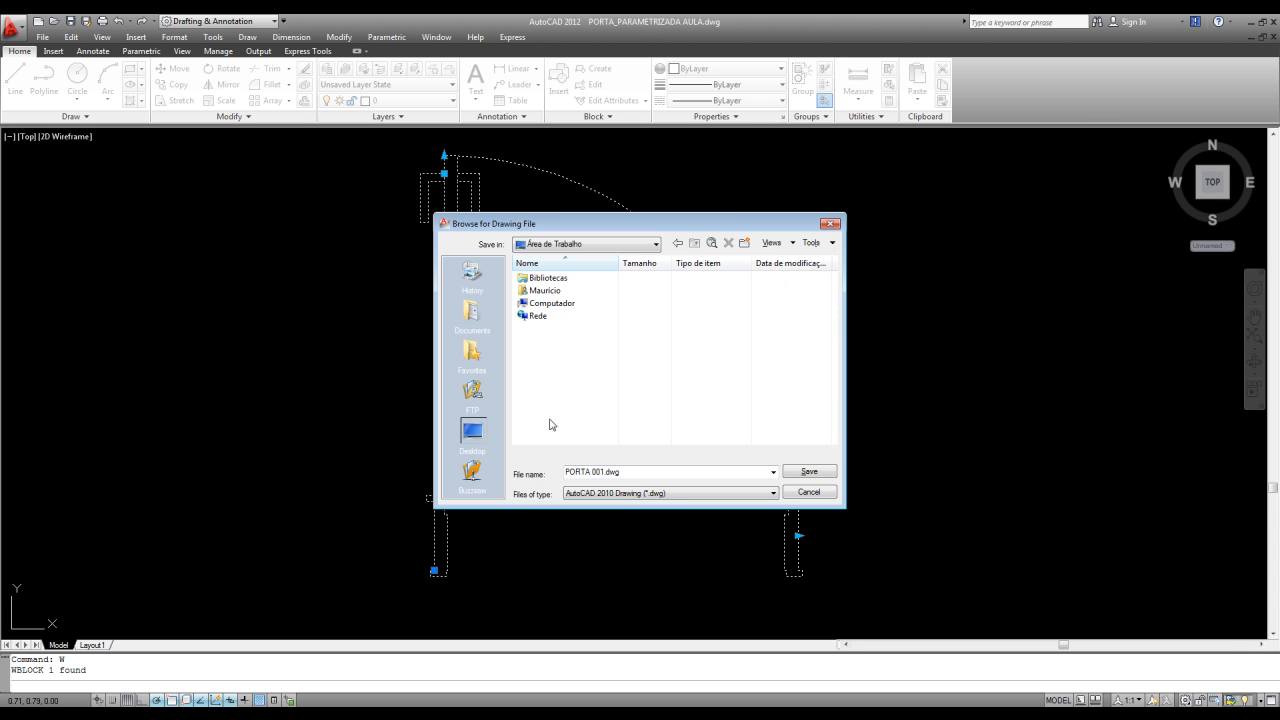
left_click(809, 472)
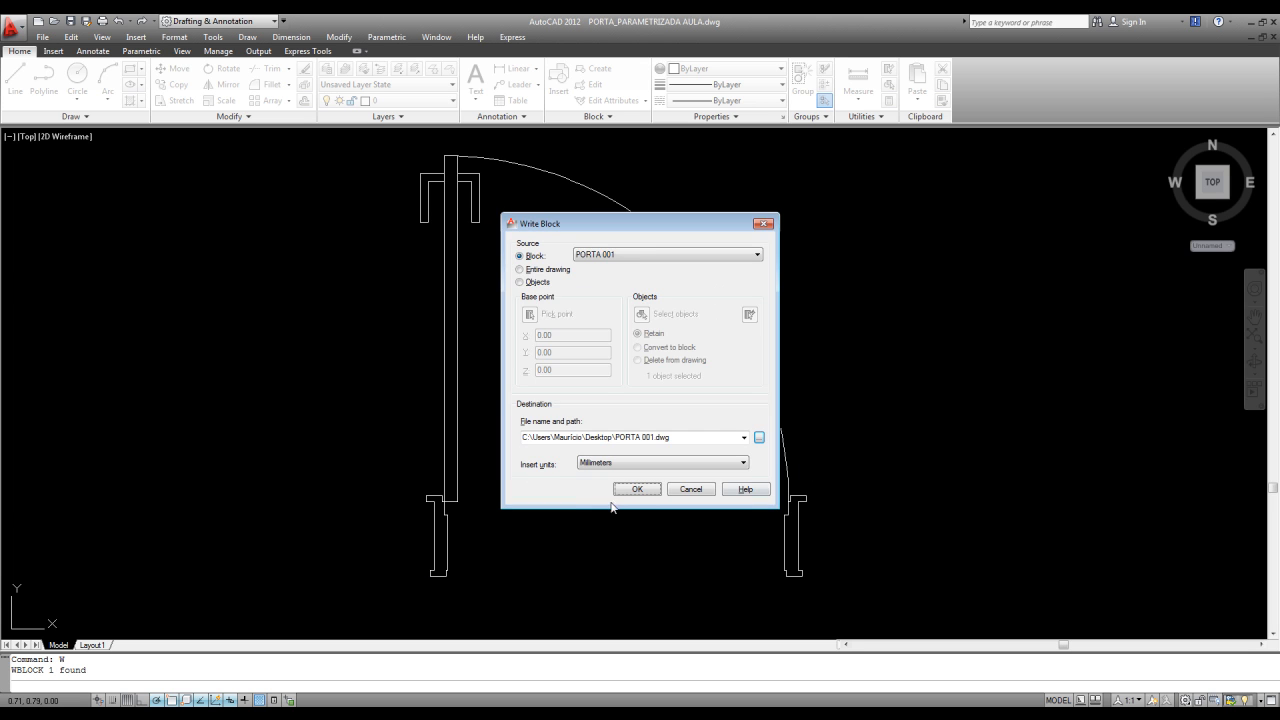
left_click(637, 489)
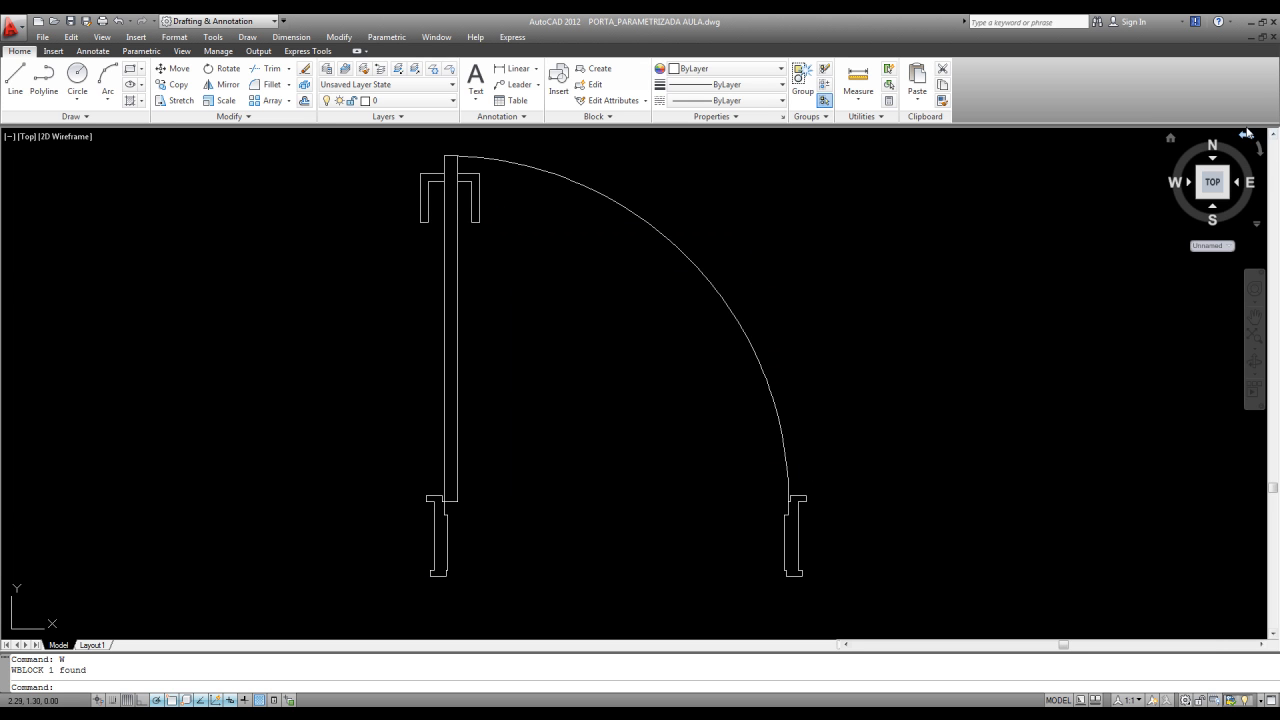
Close the drawing PORTA_PARAMETRIZADA AULA.dwg without saving its changes.
left_click(1275, 36)
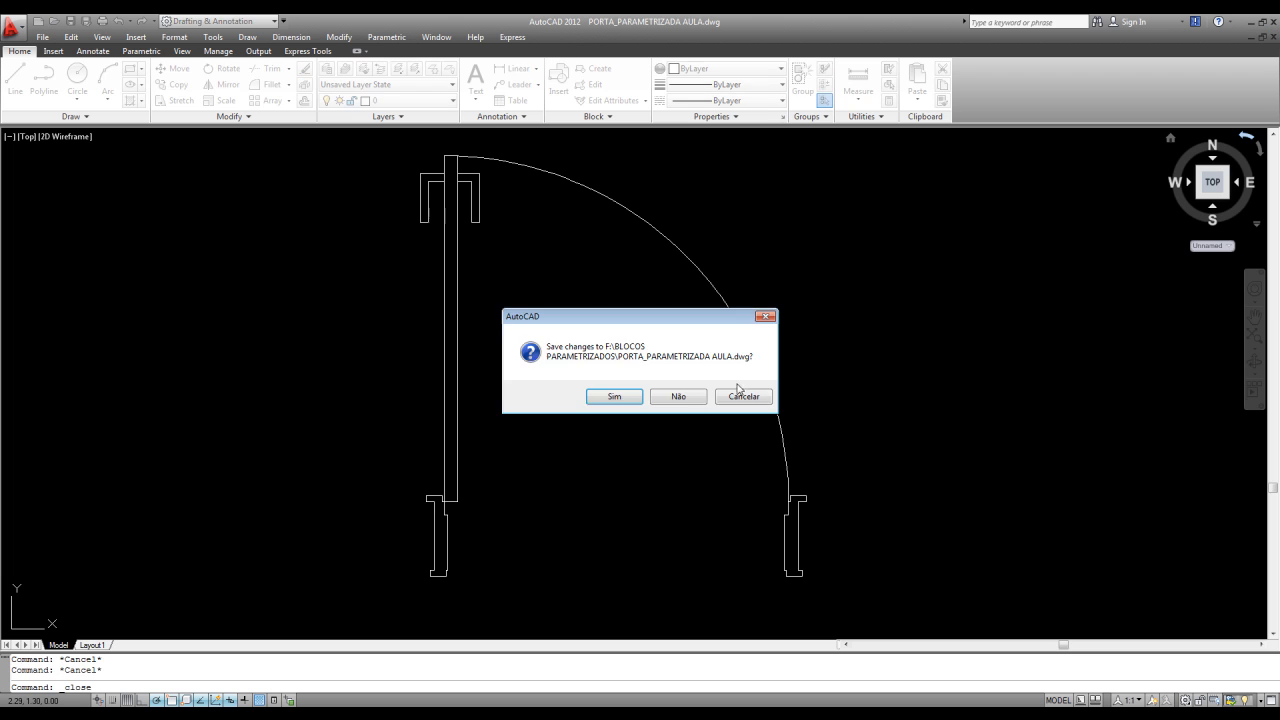
left_click(685, 397)
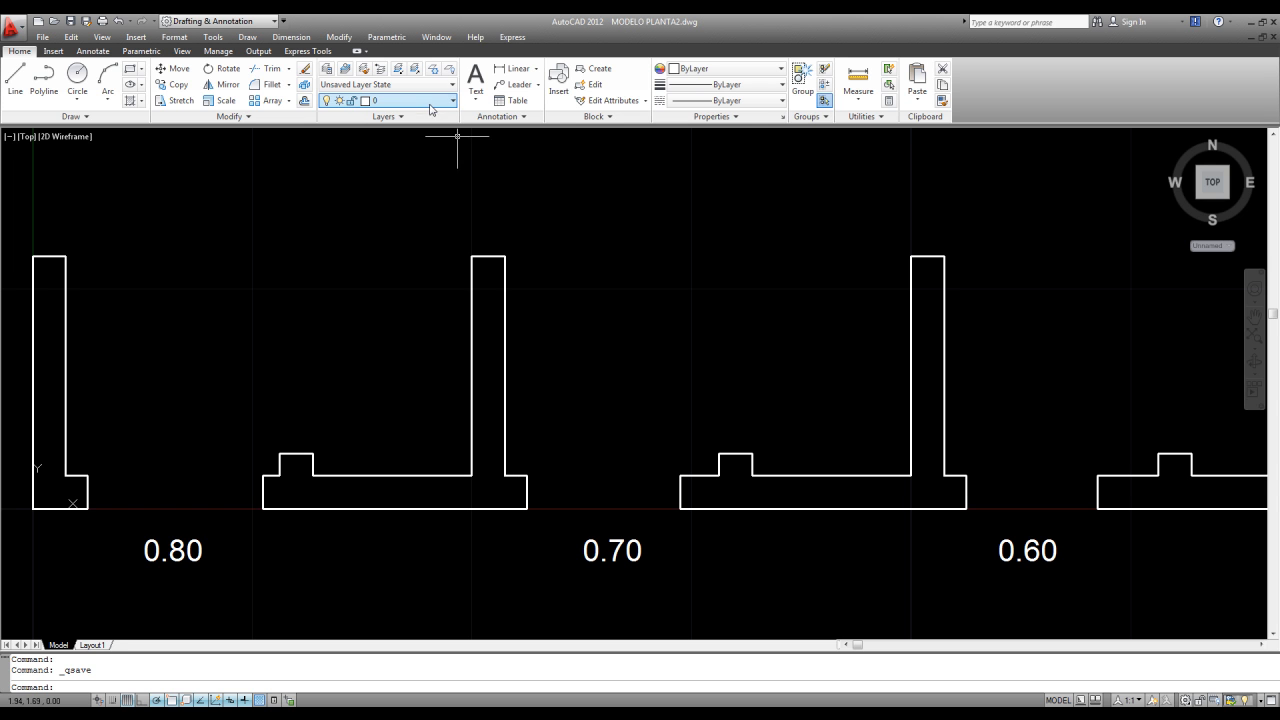
Create a new layer with the colour magenta and make it the current layer.
left_click(327, 68)
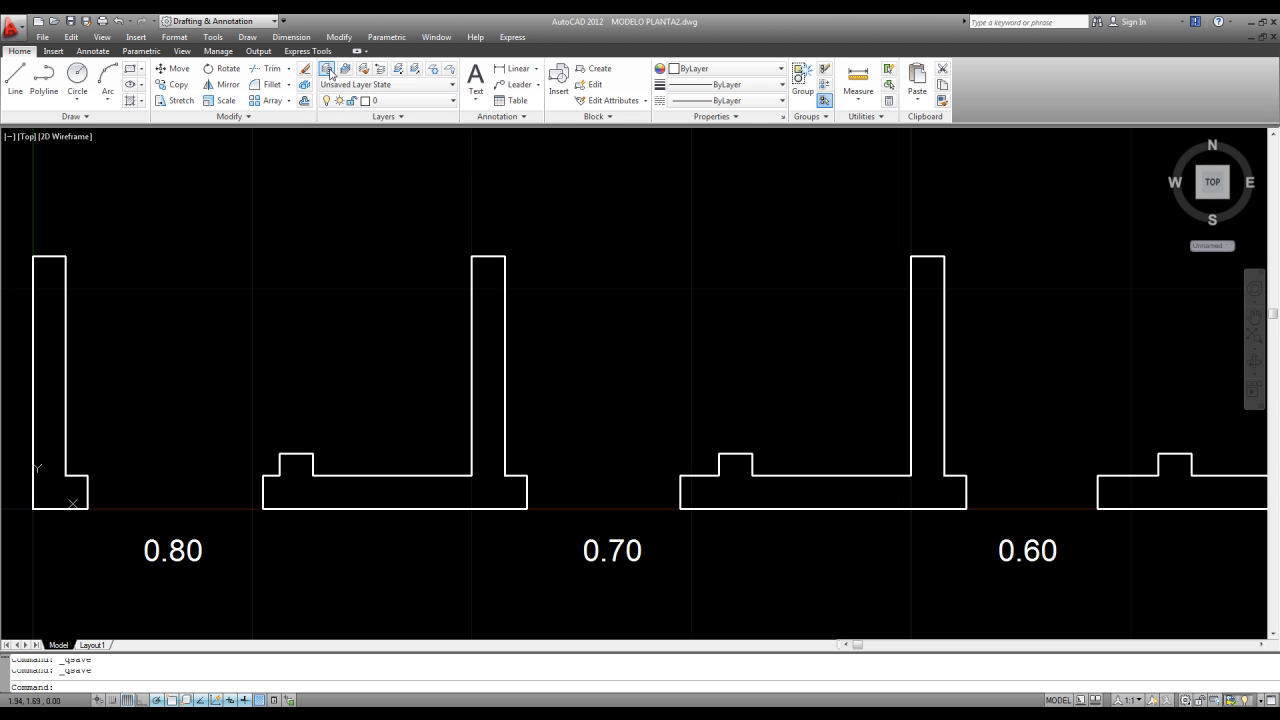
left_click(512, 237)
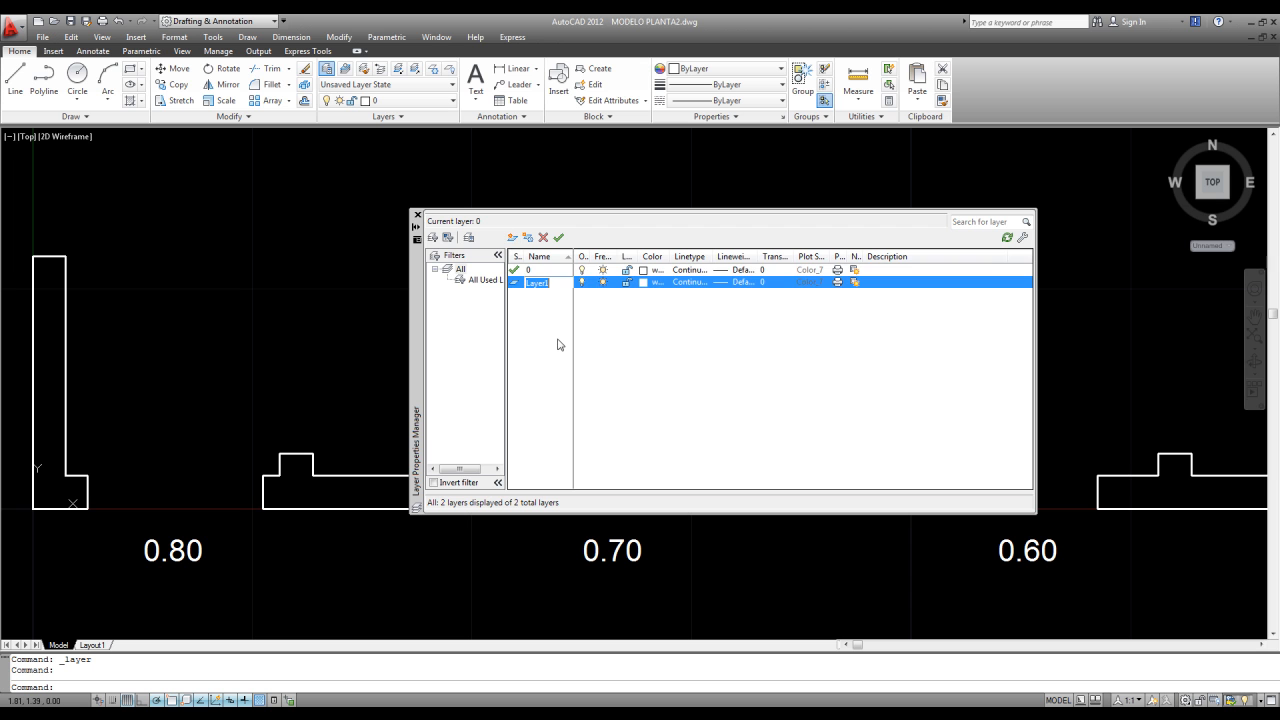
left_click(643, 282)
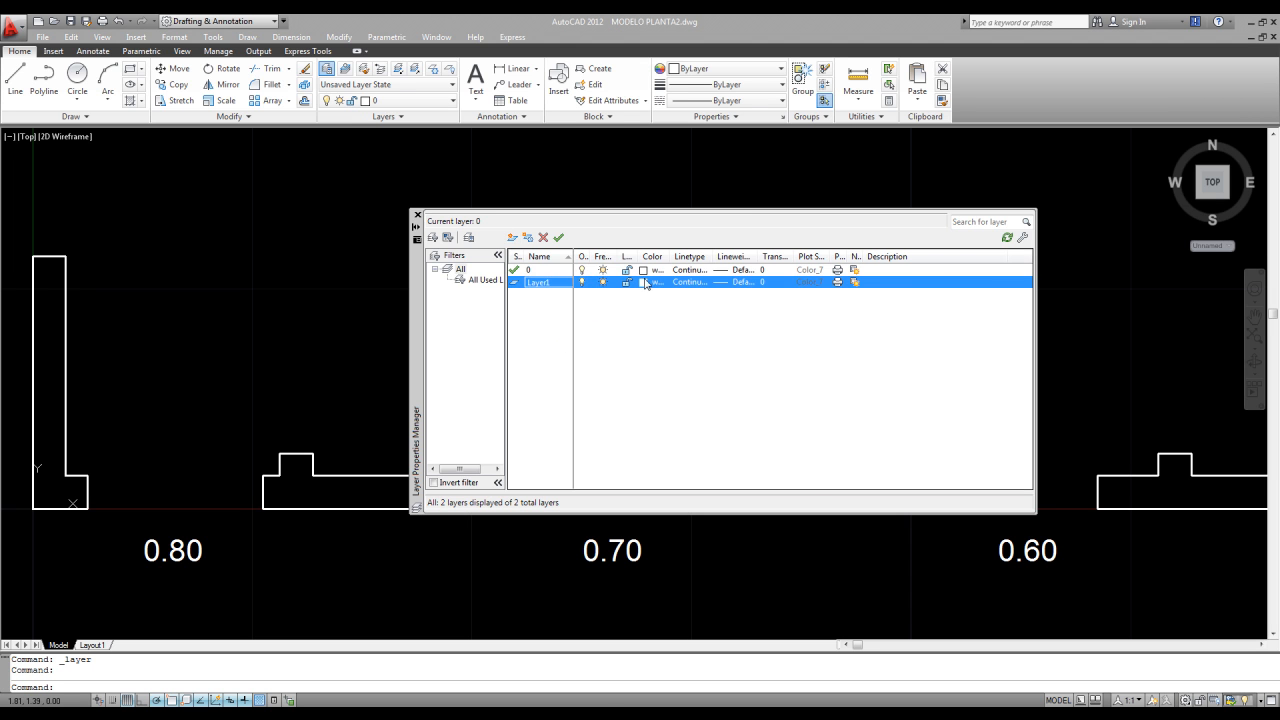
left_click(578, 310)
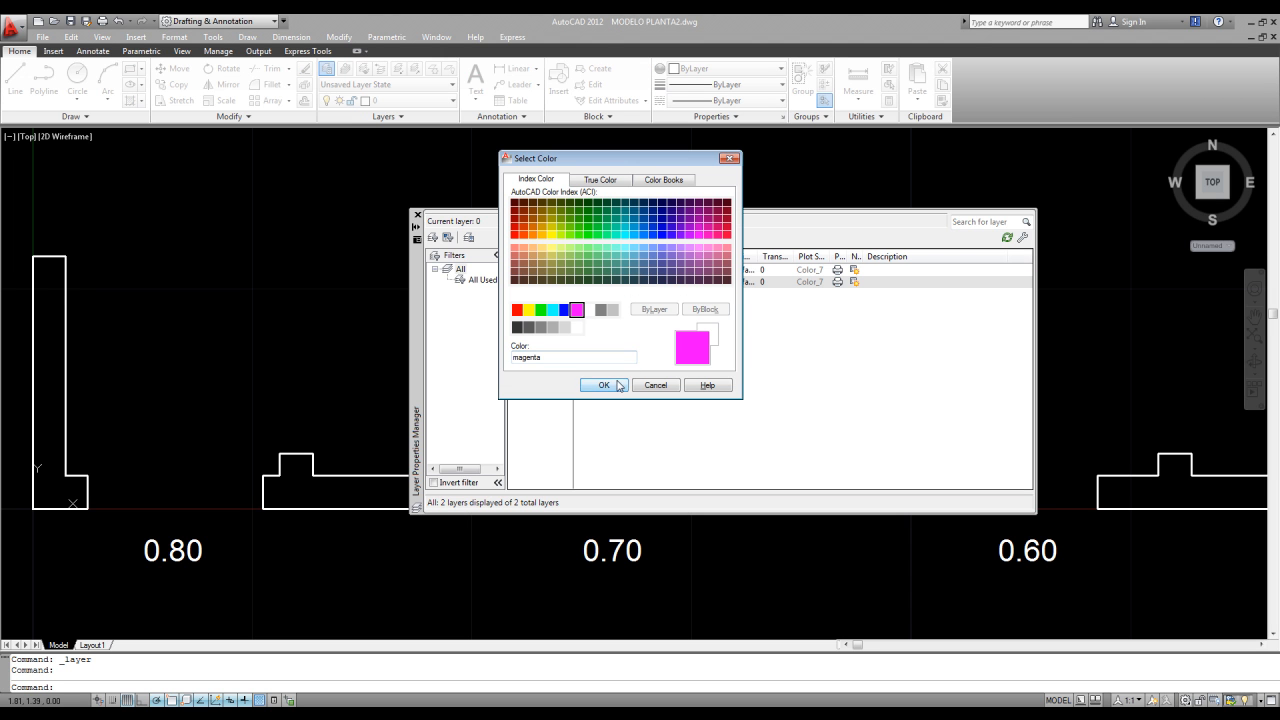
left_click(604, 385)
double_click(570, 286)
left_click(417, 214)
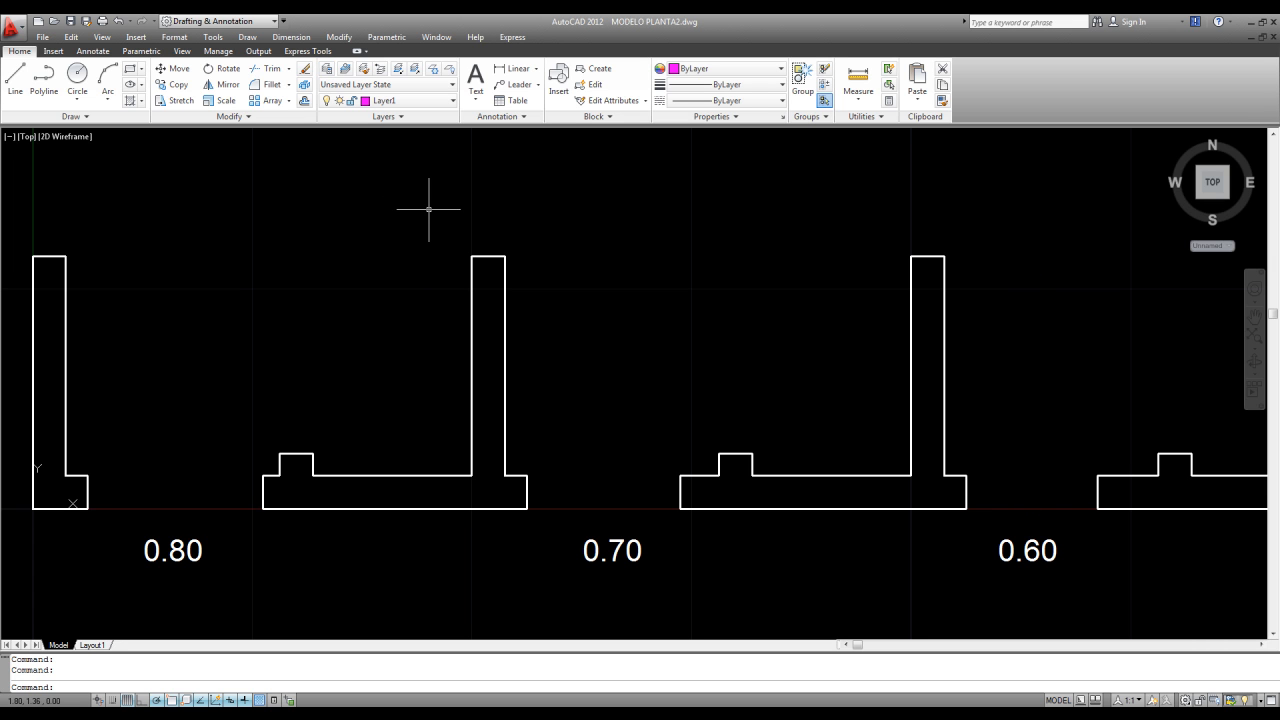
Insert the block file PORTA 001 from the Desktop at the lower left jamb corner of the 0.80 opening.
left_click(557, 90)
left_click(521, 239)
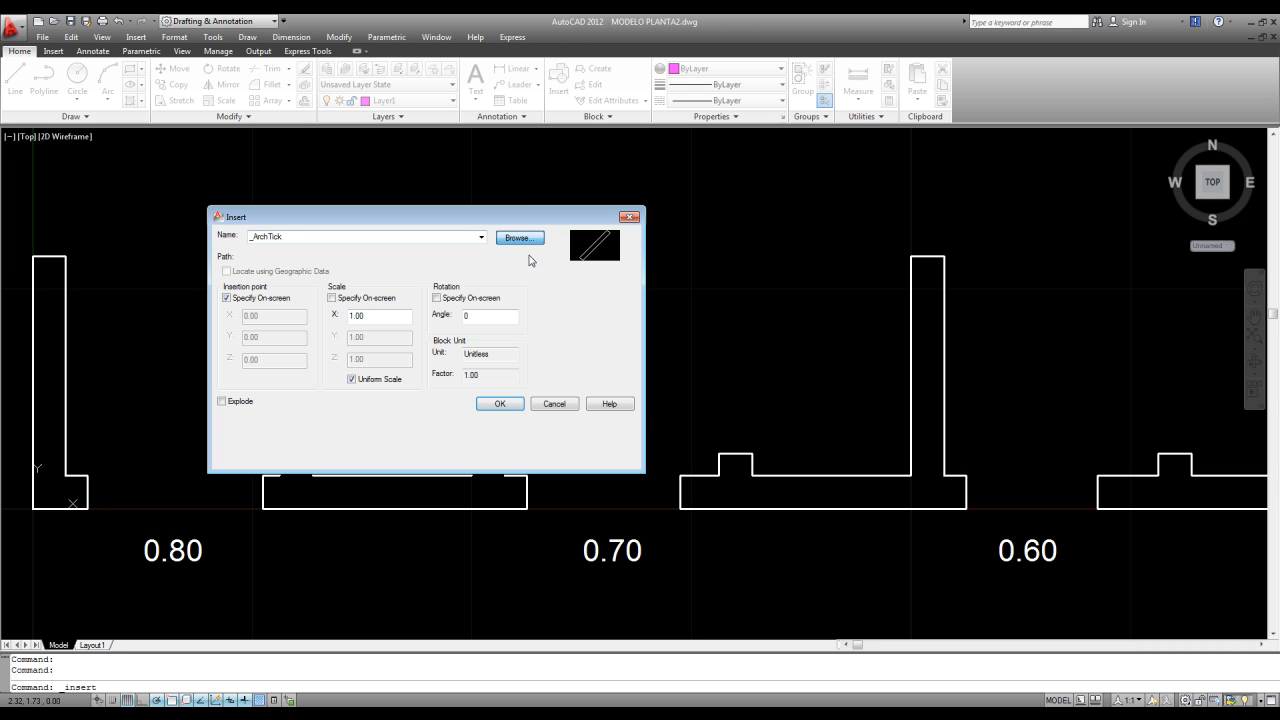
left_click(190, 377)
left_click(513, 248)
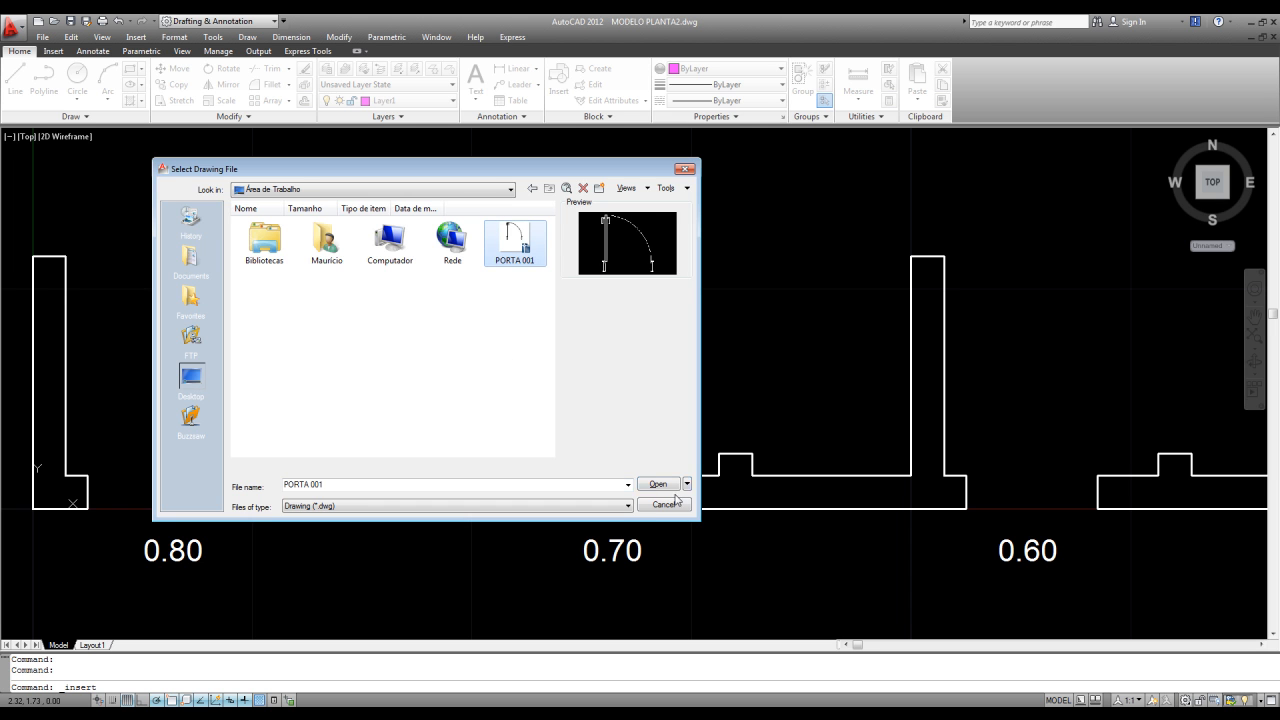
left_click(658, 484)
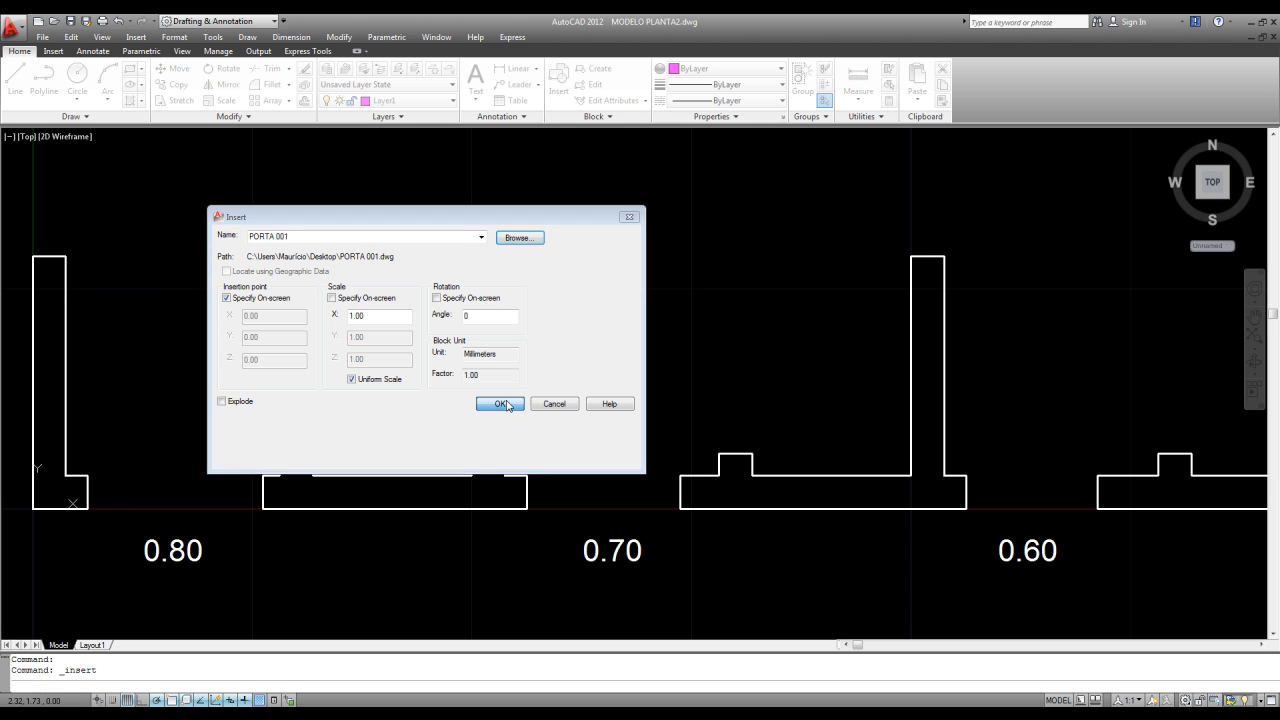
left_click(500, 404)
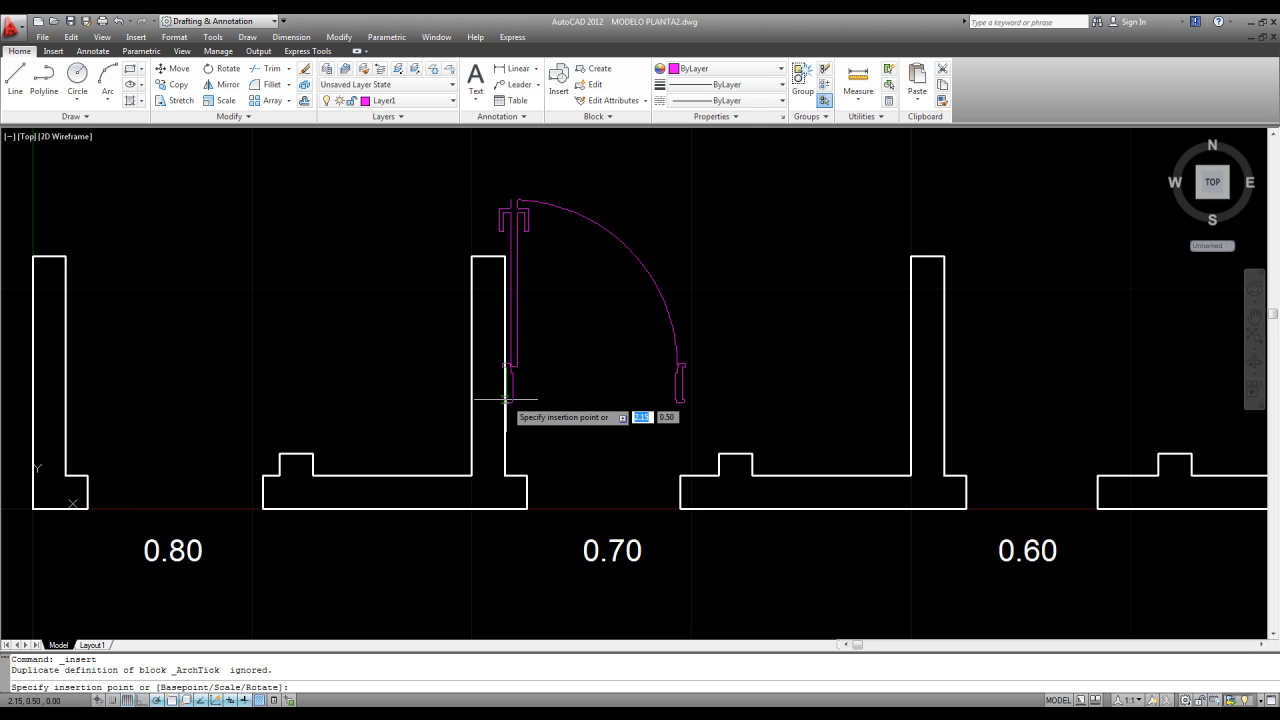
left_click(88, 508)
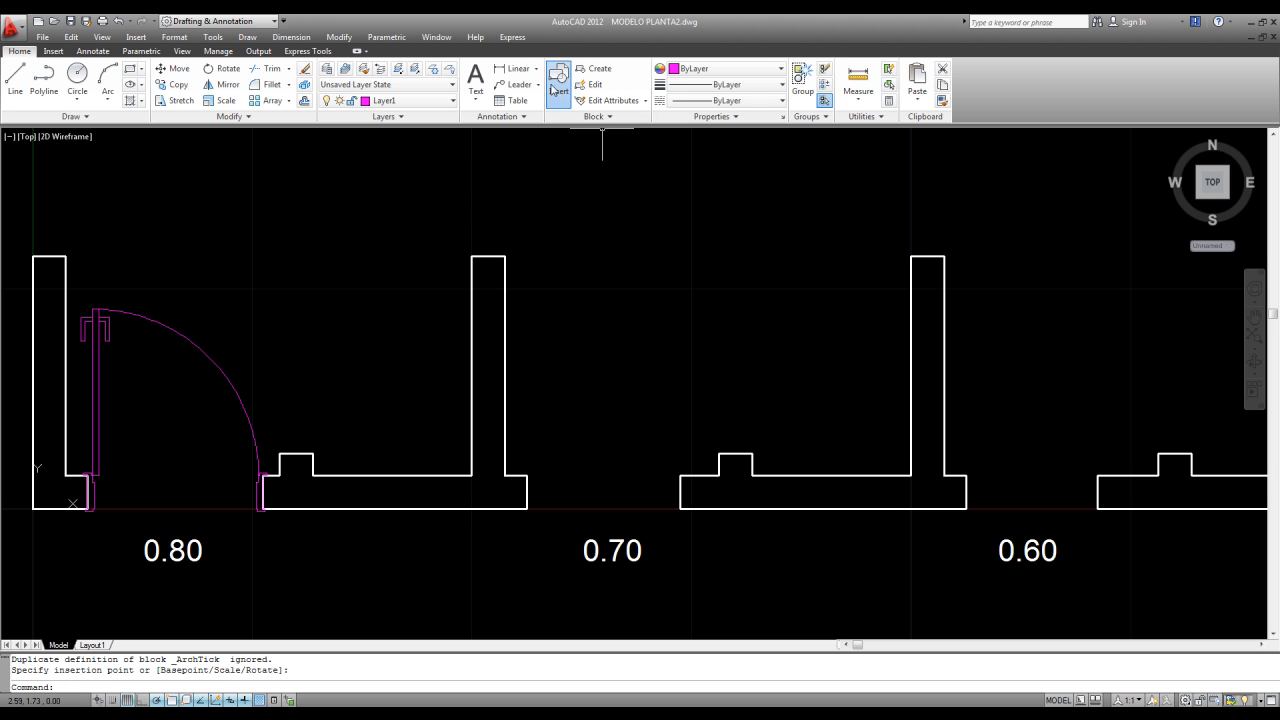
Insert two more PORTA 001 doors, at the lower left jamb corners of the 0.70 and 0.60 openings.
left_click(556, 90)
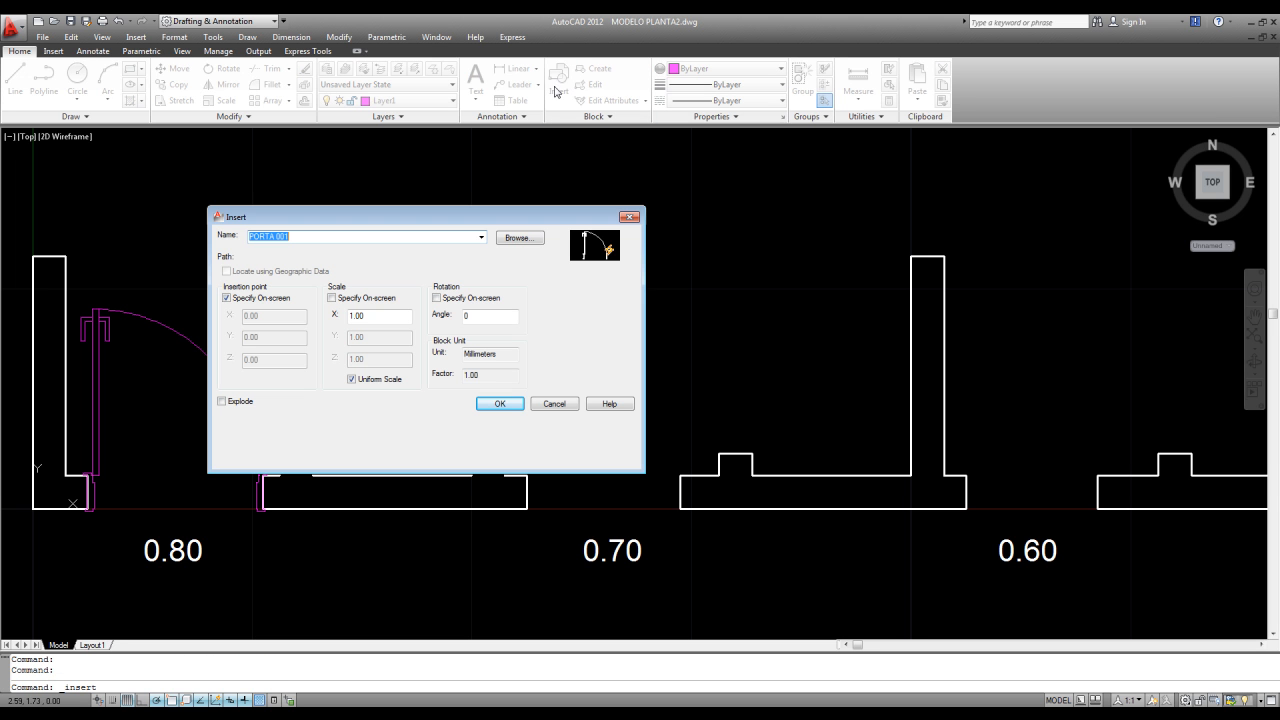
left_click(499, 403)
left_click(528, 508)
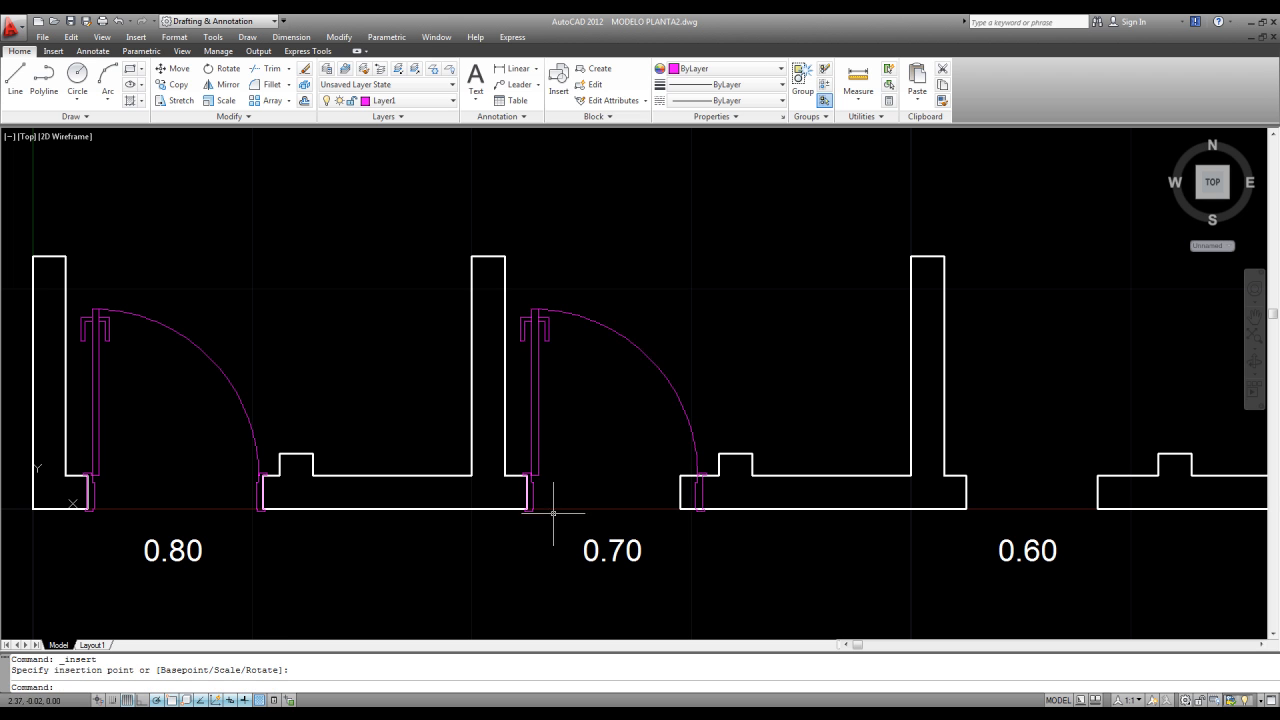
key("Return")
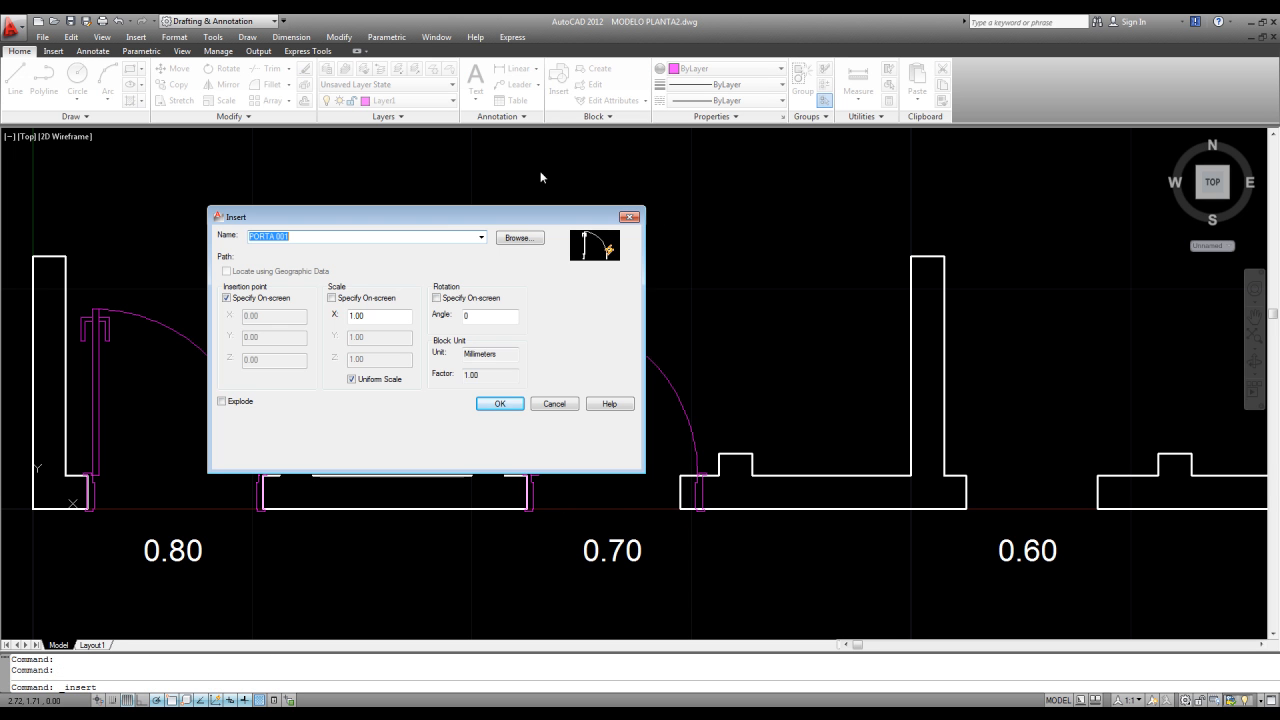
left_click(500, 404)
left_click(966, 508)
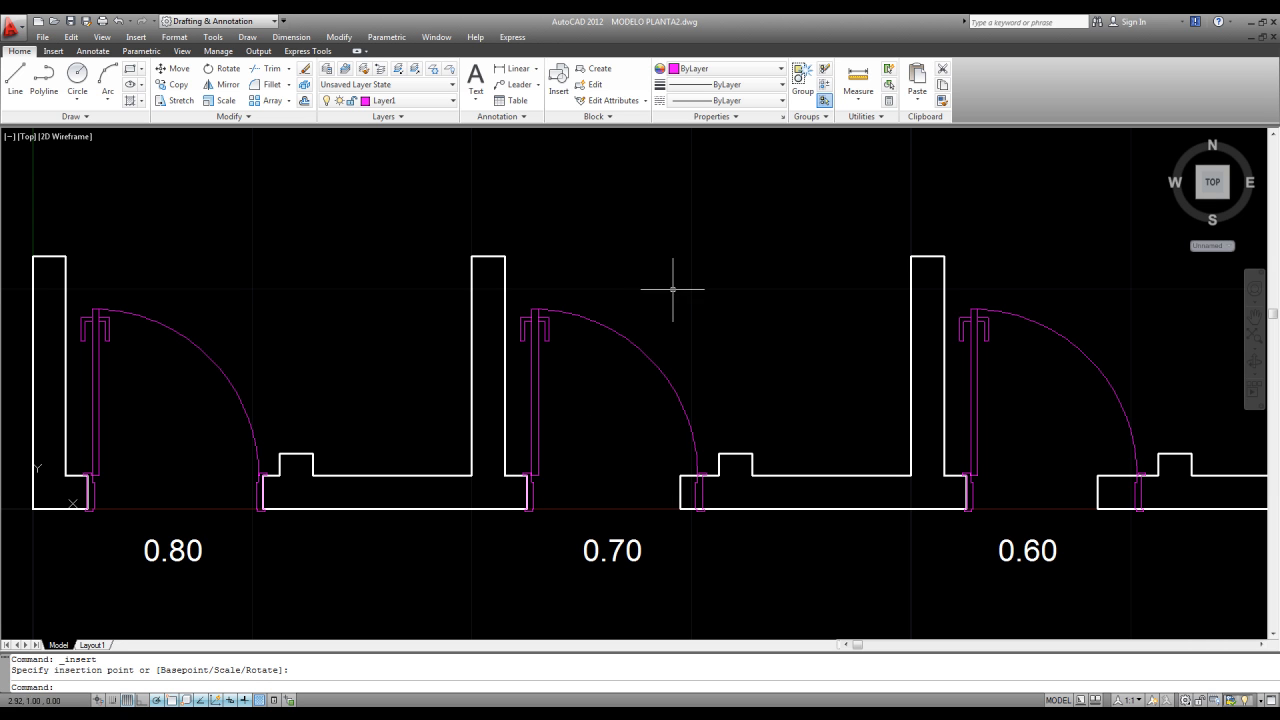
Set the Distance1 width of the door in the 0.70 opening to 0.70.
left_click(586, 321)
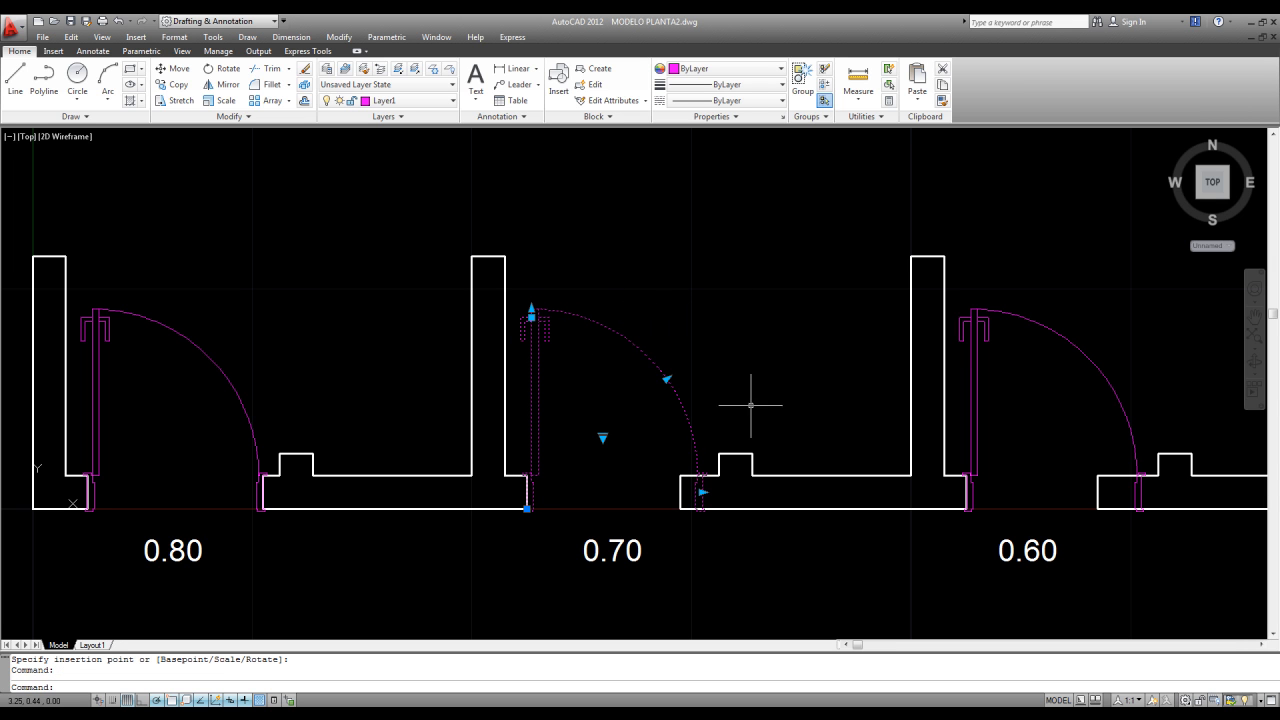
left_click(602, 437)
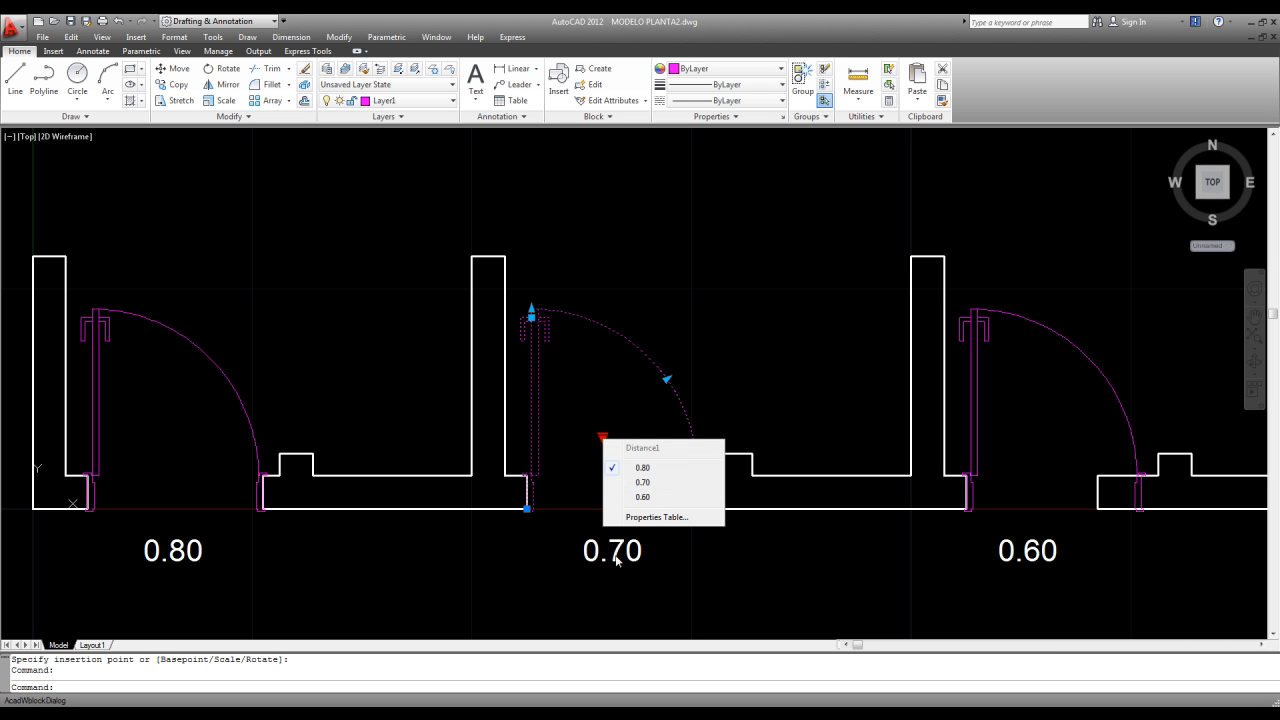
left_click(648, 483)
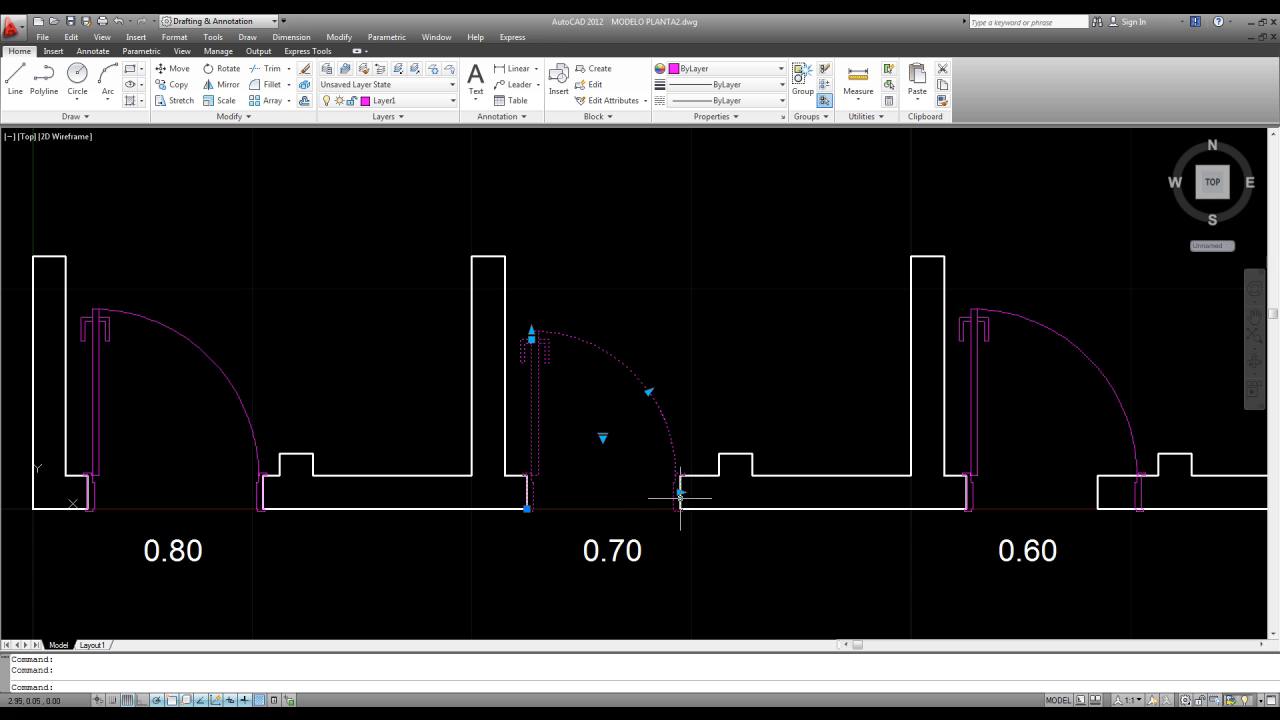
key("Escape")
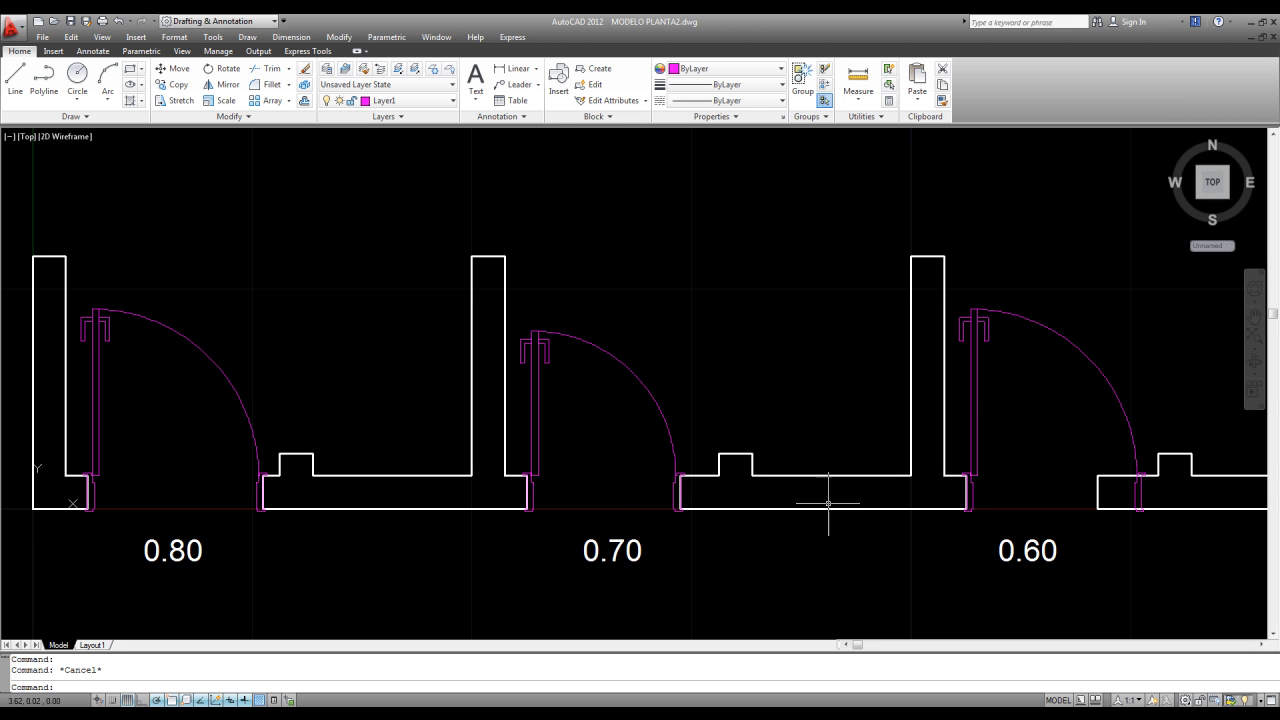
Set the Distance1 width of the door in the 0.60 opening to 0.60.
left_click(1066, 337)
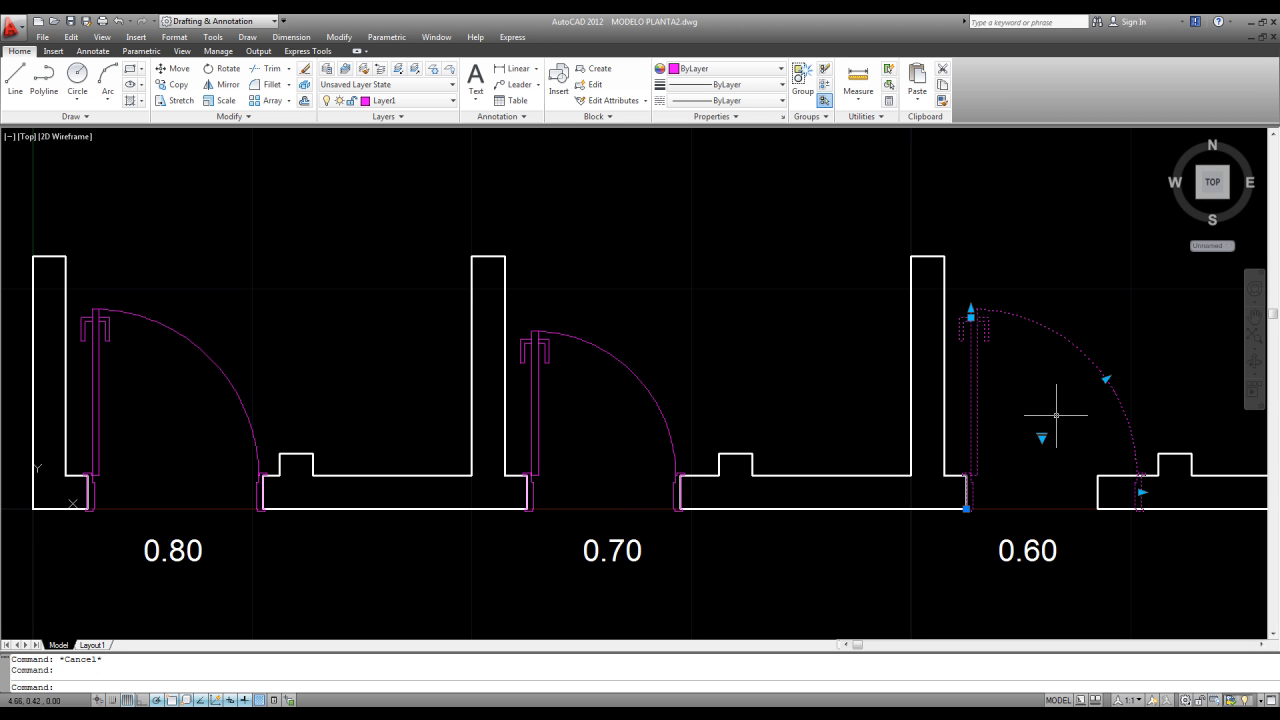
left_click(1043, 436)
left_click(1042, 438)
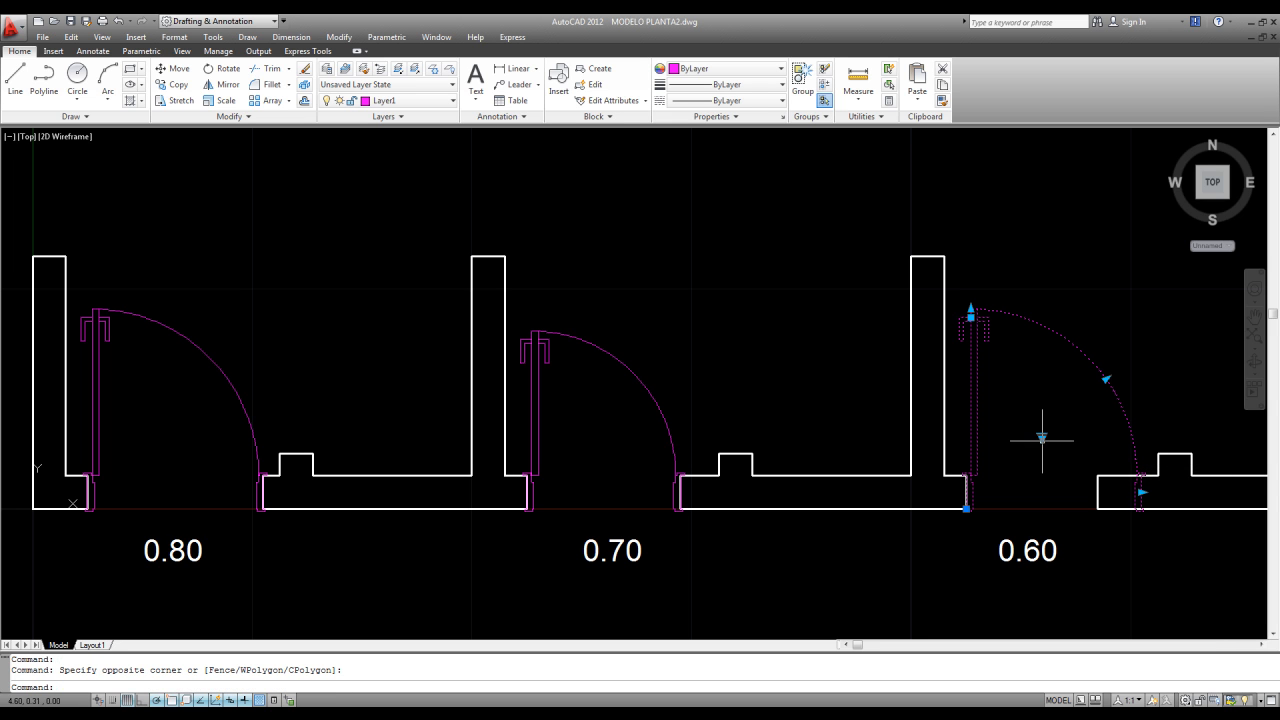
left_click(1042, 438)
left_click(1098, 495)
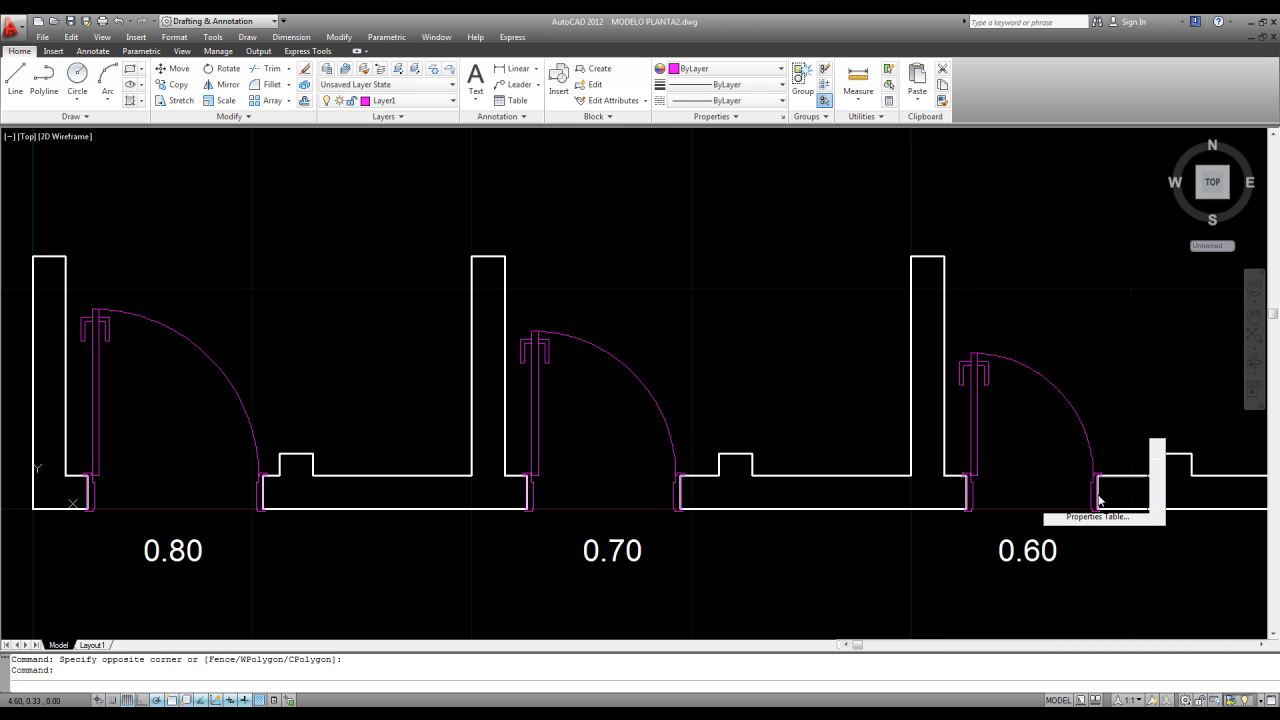
key("Escape")
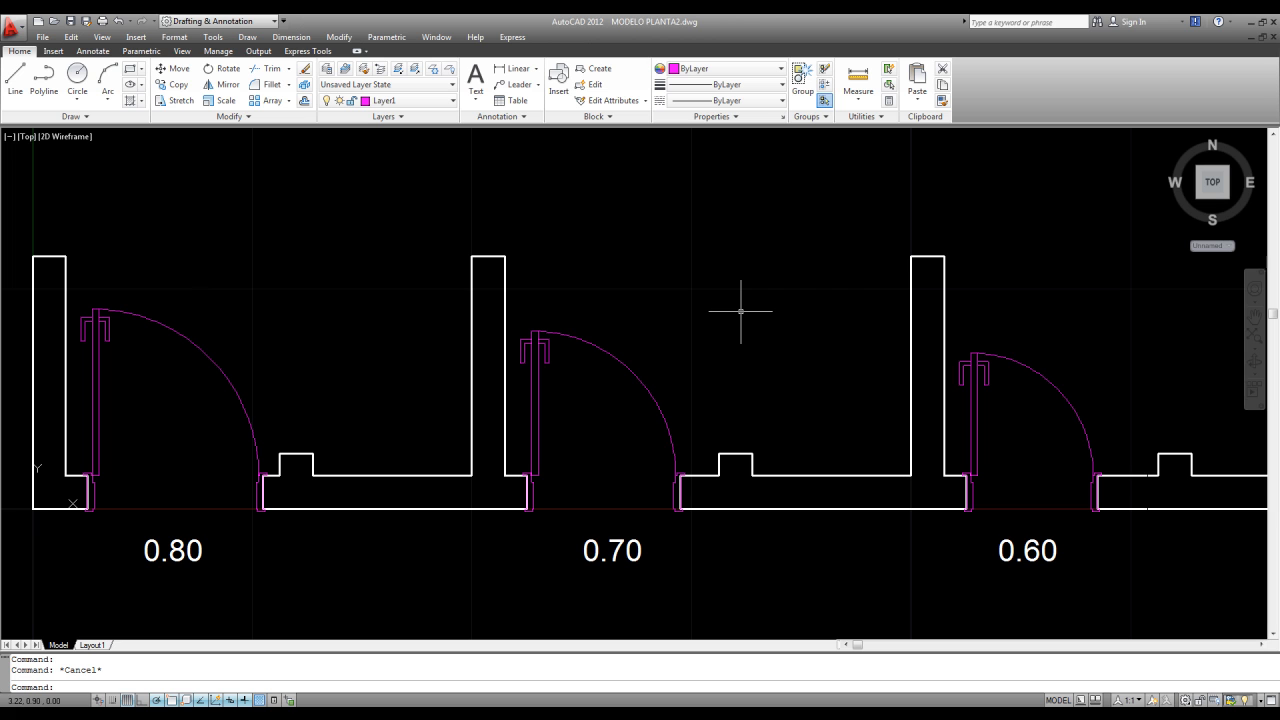